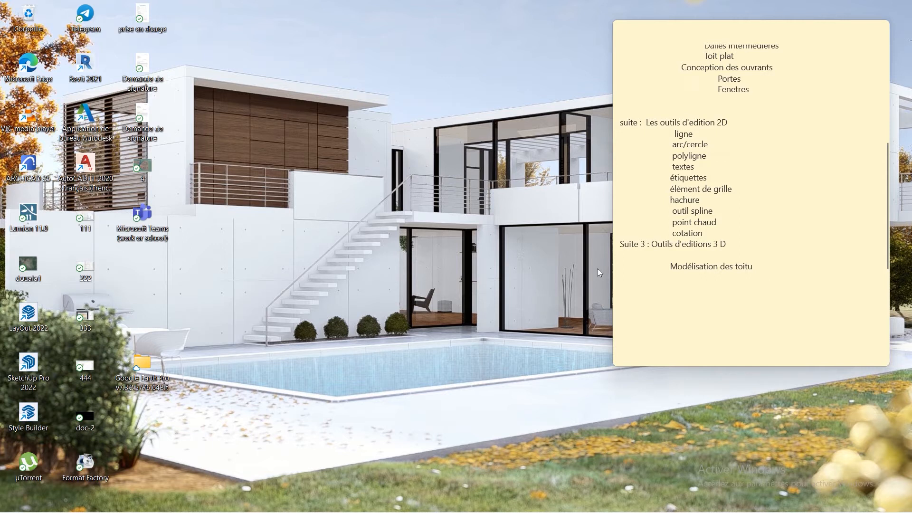
# - Switch to the open house project in ARCHICAD
pyautogui.moveTo(588, 498)
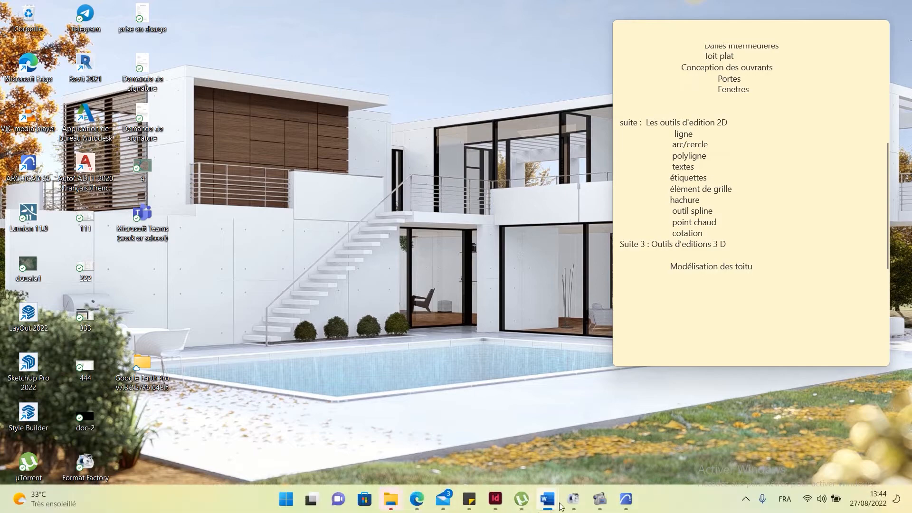
pyautogui.click(628, 499)
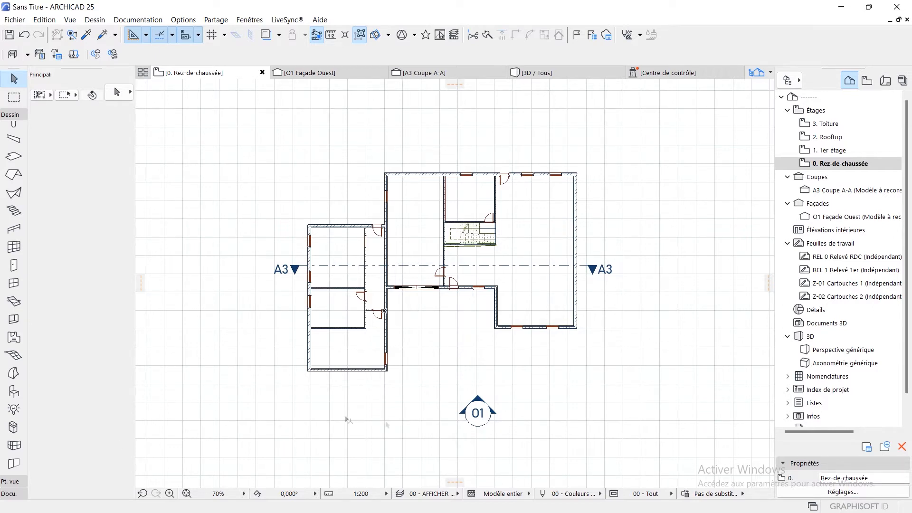
pyautogui.scroll(1, 14, 237)
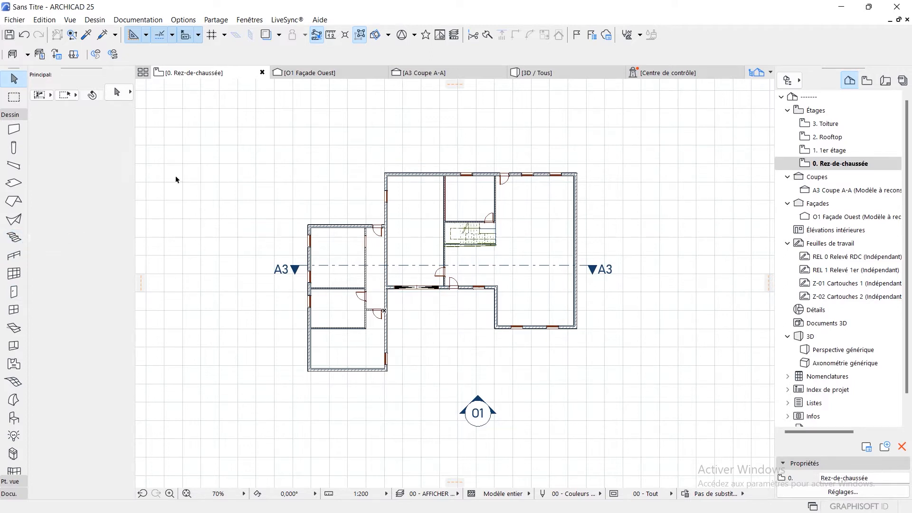
# - In the 3D view, delete the railing running along the stair landing and the outer side of the upper flight
pyautogui.click(561, 75)
pyautogui.keyDown('shift'); pyautogui.moveTo(572, 381); pyautogui.dragTo(584, 370, button='middle'); pyautogui.keyUp('shift')
pyautogui.scroll(10, 547, 352)
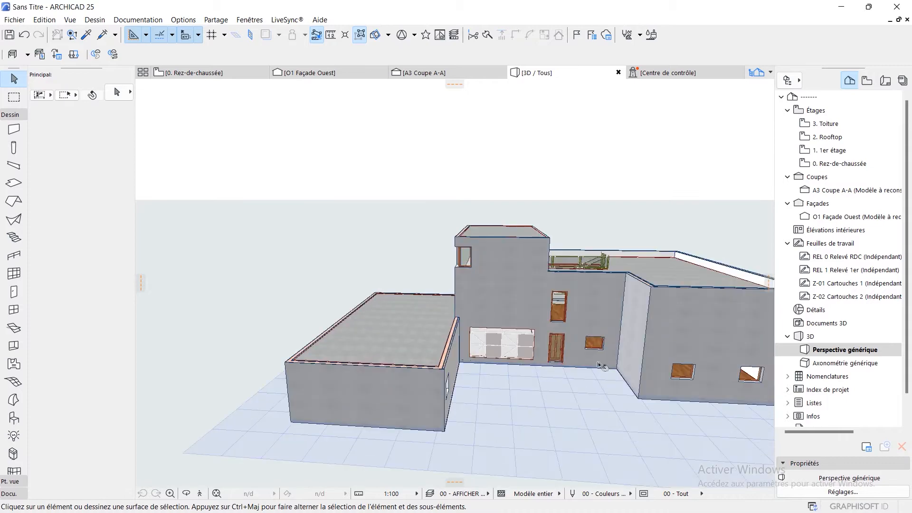
pyautogui.scroll(10, 521, 325)
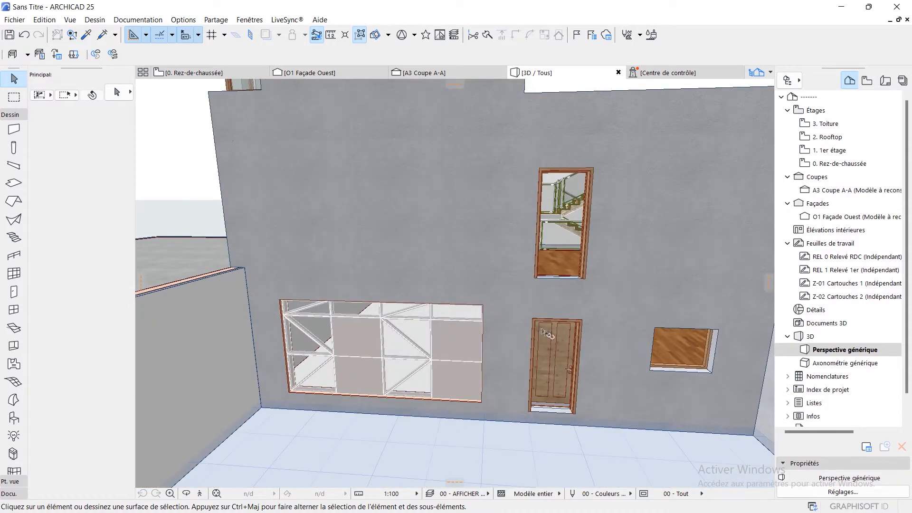
pyautogui.scroll(10, 532, 311)
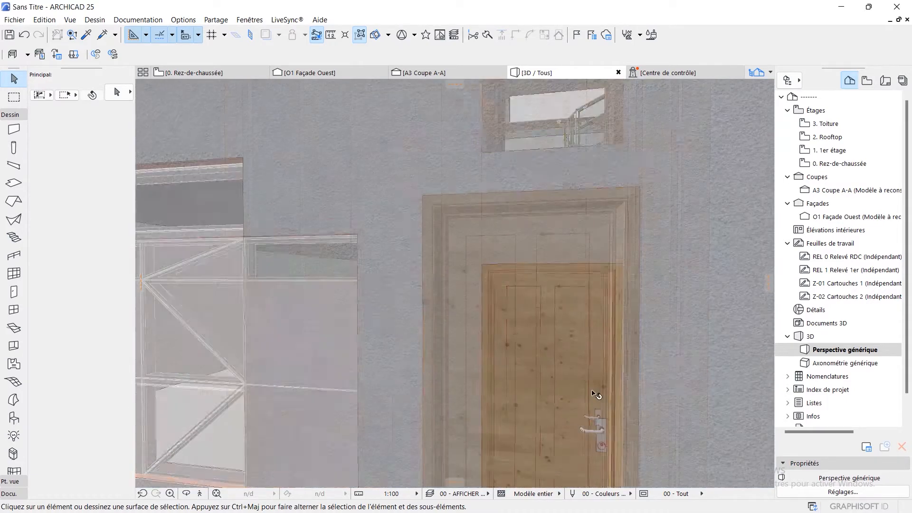
pyautogui.scroll(8, 462, 307)
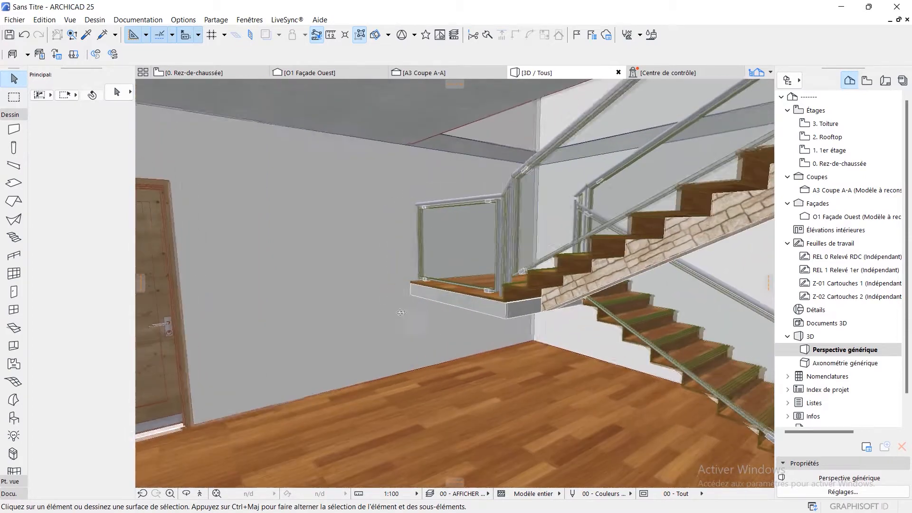
pyautogui.moveTo(462, 306); pyautogui.dragTo(397, 312, button='middle')
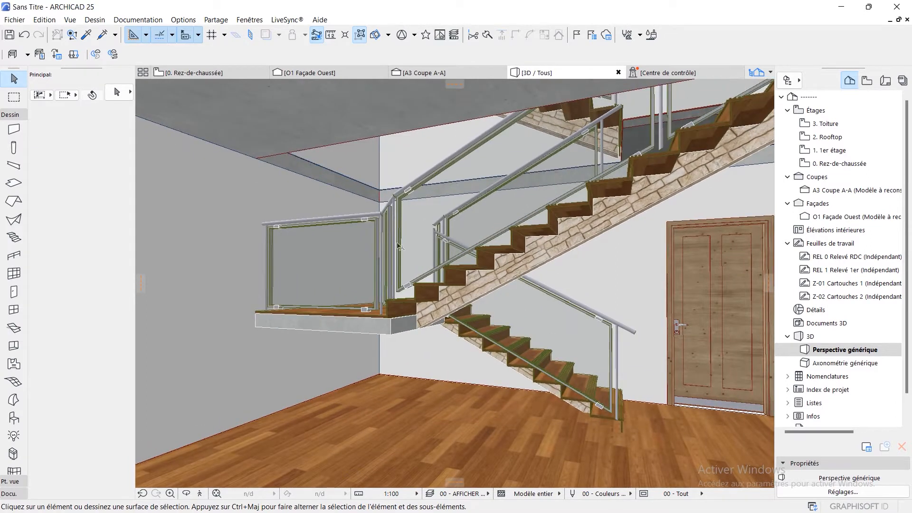
pyautogui.click(394, 214)
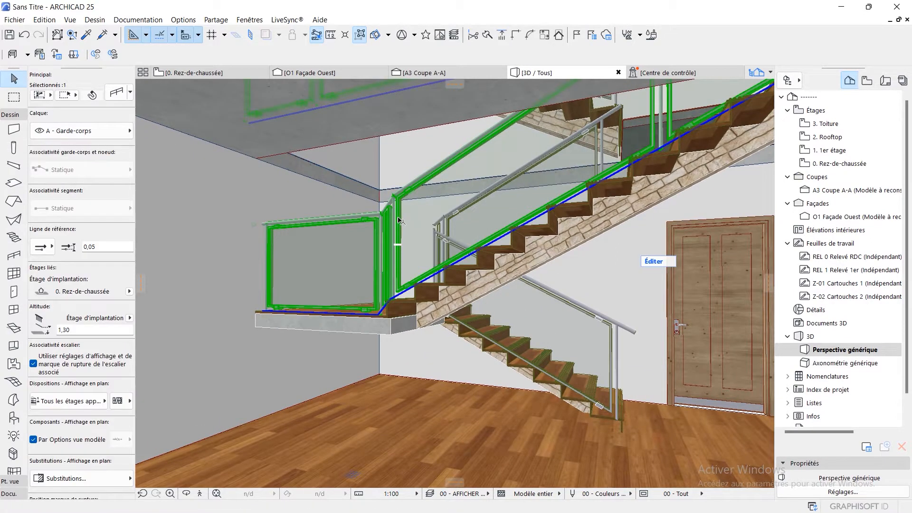
pyautogui.press('Delete')
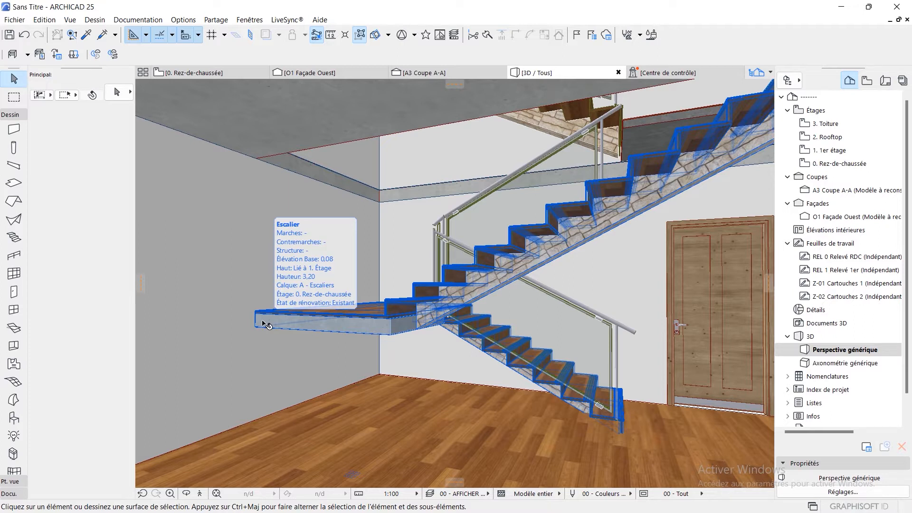
pyautogui.keyDown('shift'); pyautogui.moveTo(374, 318); pyautogui.dragTo(387, 335, button='middle'); pyautogui.keyUp('shift')
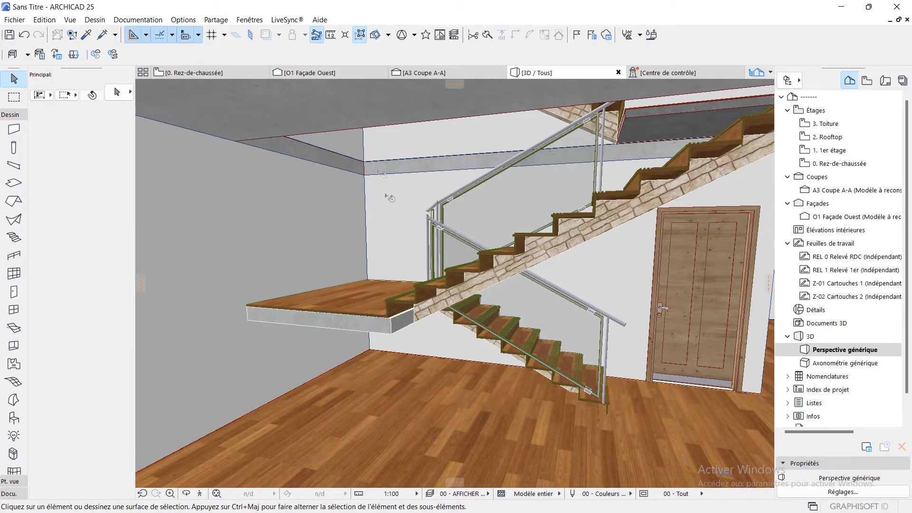
# - Open the default column settings and give the column segment a circular section
pyautogui.moveTo(298, 258)
pyautogui.click(12, 151)
pyautogui.doubleClick(15, 152)
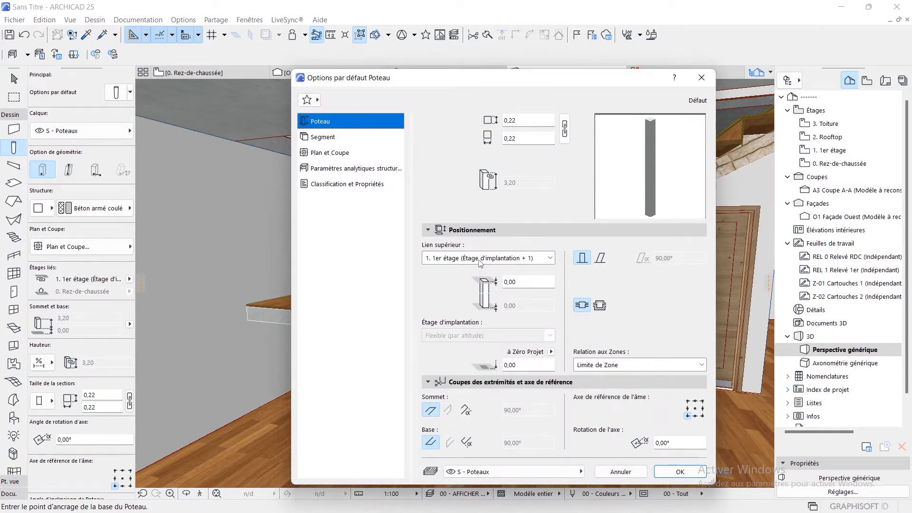
pyautogui.click(349, 139)
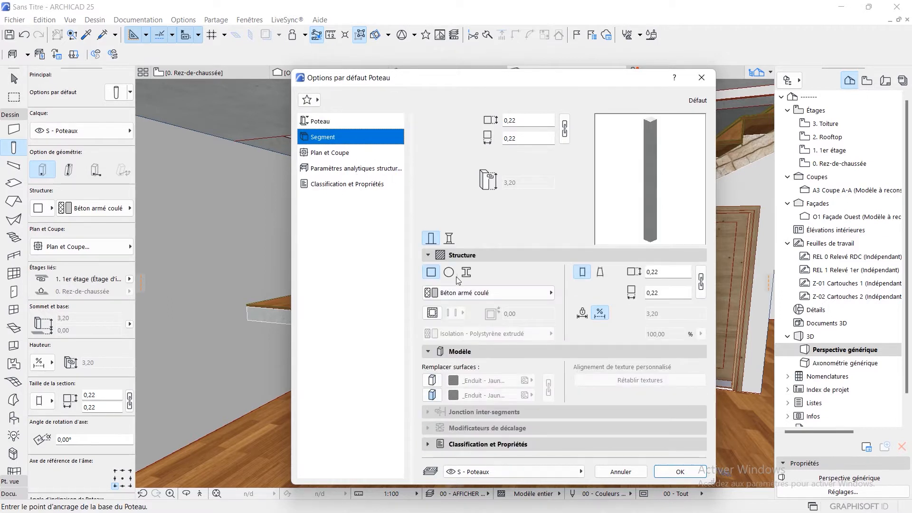
pyautogui.click(455, 275)
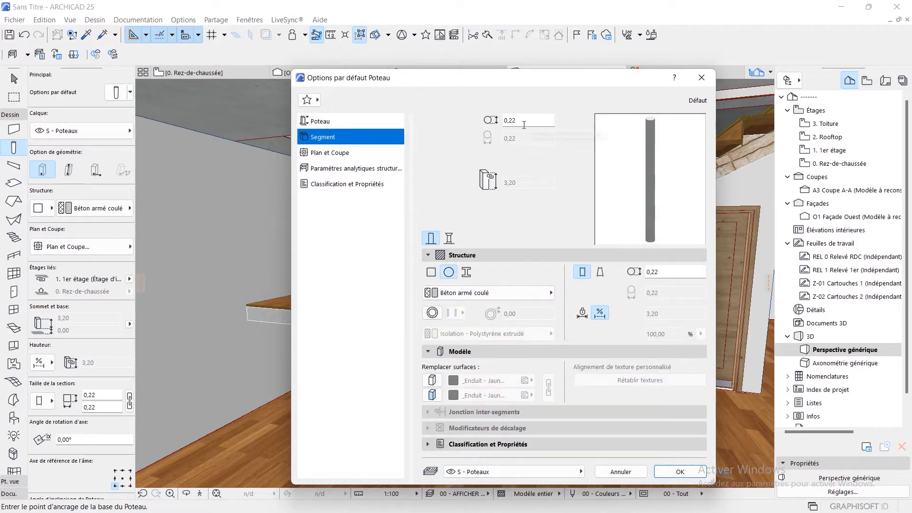
# - Set the default column's diameter to 0,04
pyautogui.moveTo(521, 122); pyautogui.dragTo(513, 124)
pyautogui.write('2')
pyautogui.press('BackSpace')
pyautogui.press('BackSpace')
pyautogui.write('00')
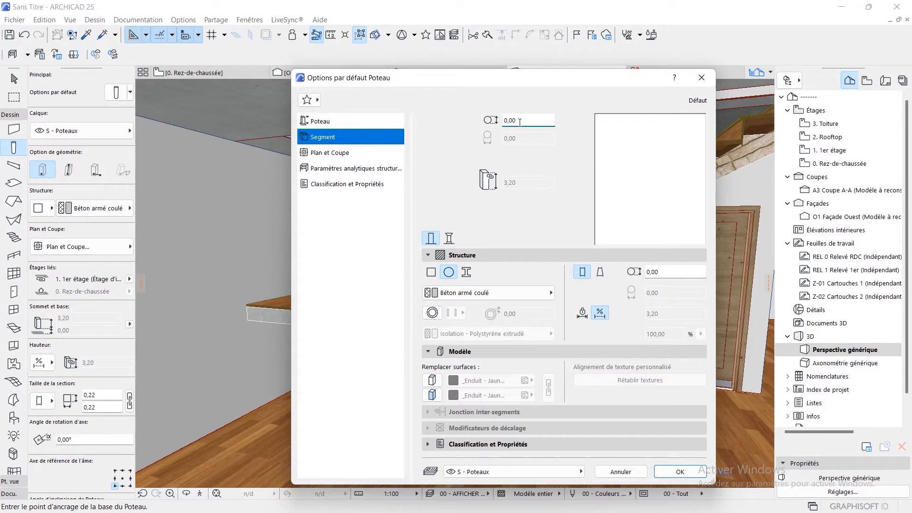
pyautogui.write('0')
pyautogui.press('BackSpace')
pyautogui.press('BackSpace')
pyautogui.write('4')
# - Centre the column's core reference axis and set its structural material to Métal - Acier
pyautogui.click(348, 123)
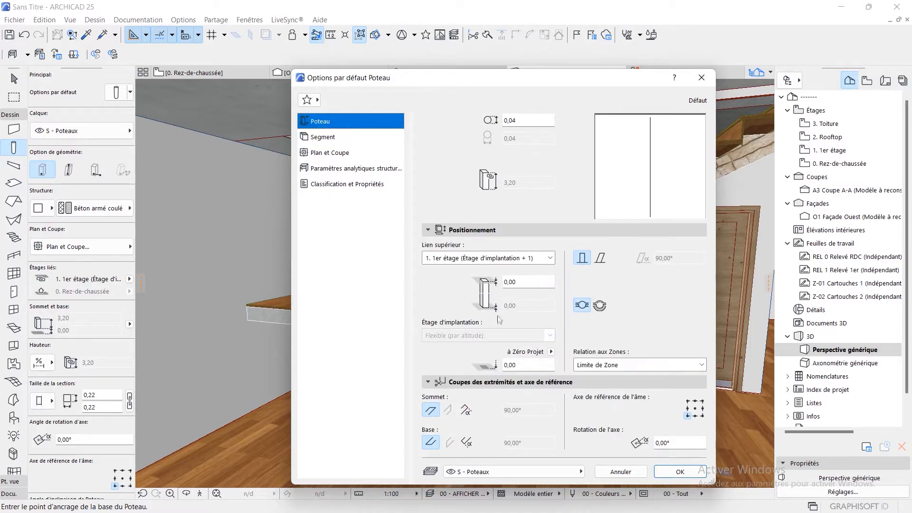
pyautogui.click(694, 409)
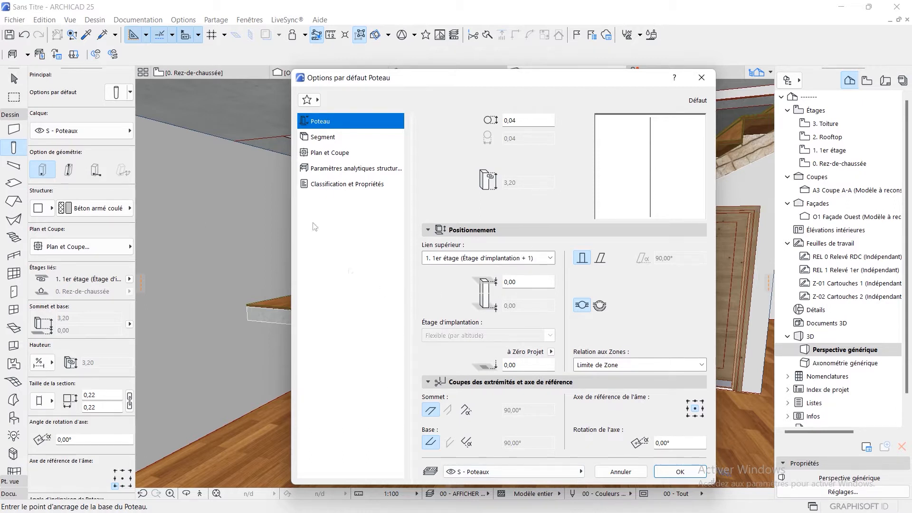
pyautogui.click(351, 137)
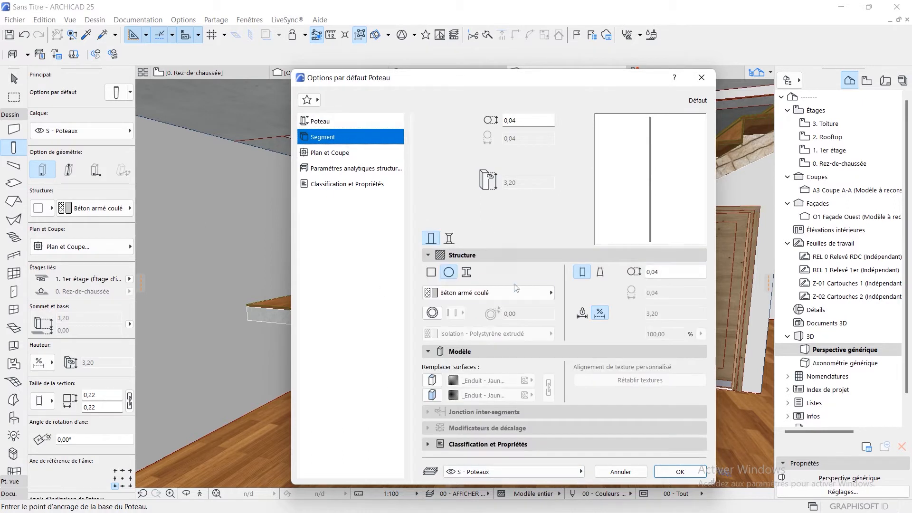
pyautogui.click(461, 295)
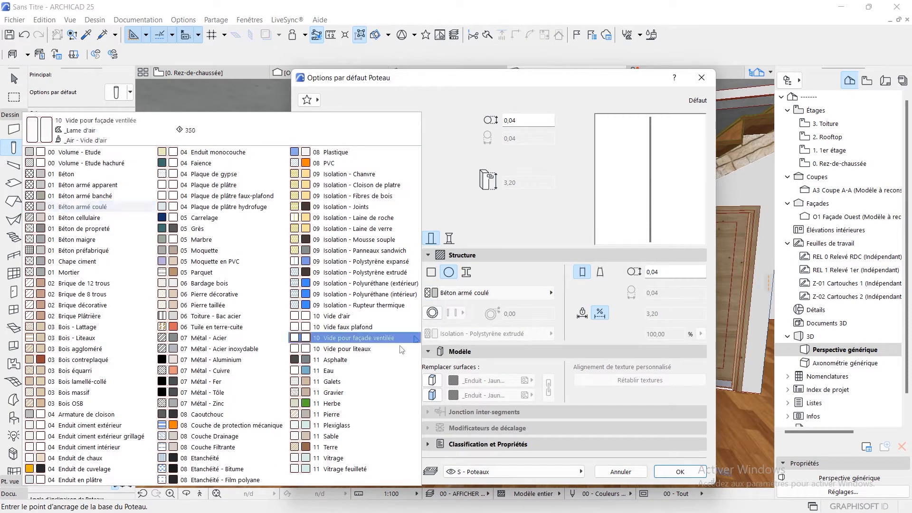
pyautogui.click(235, 339)
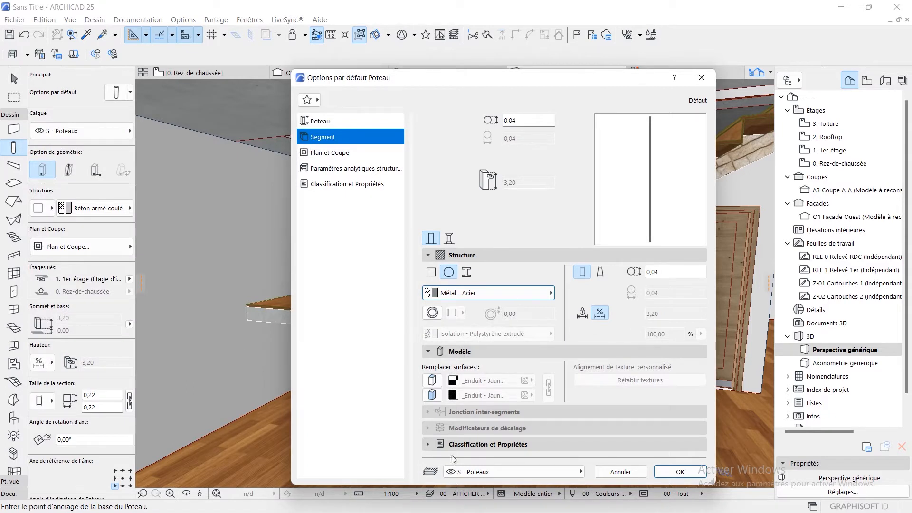
# - Enable both surface overrides for the column, review the remaining settings pages and accept the defaults
pyautogui.click(432, 381)
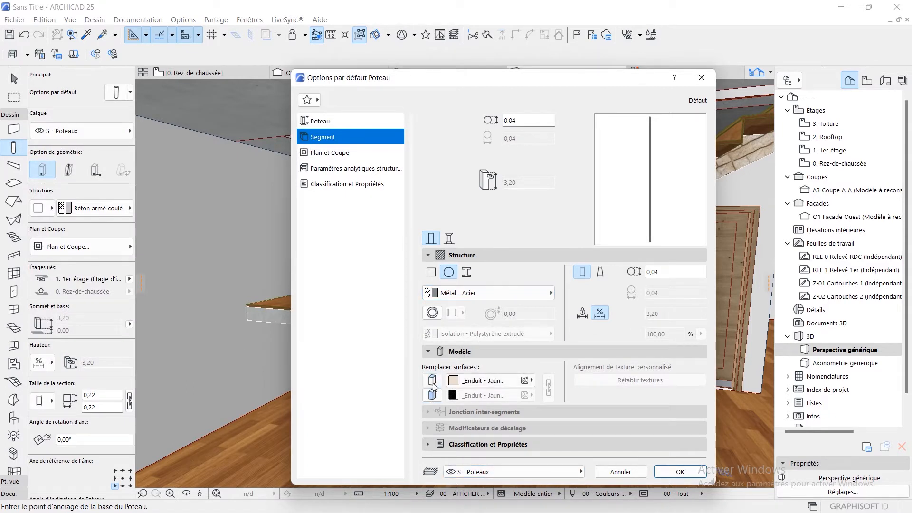
pyautogui.click(433, 396)
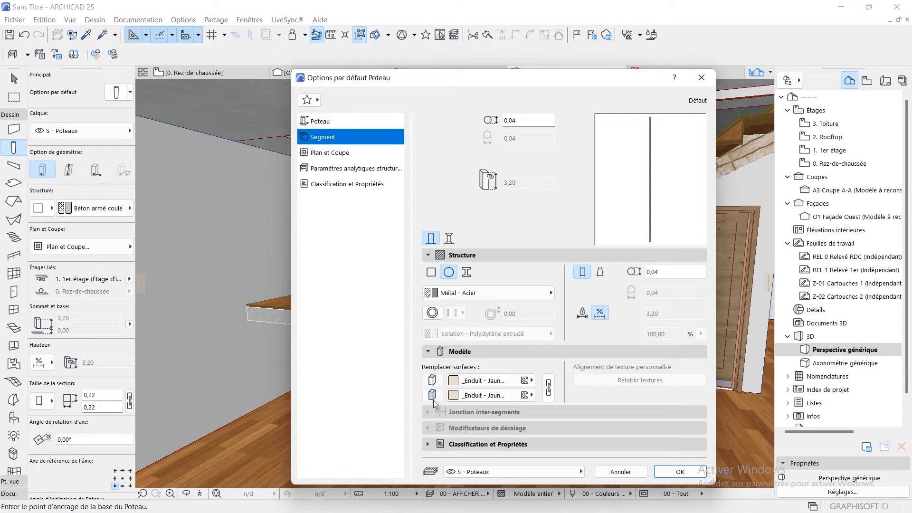
pyautogui.click(353, 153)
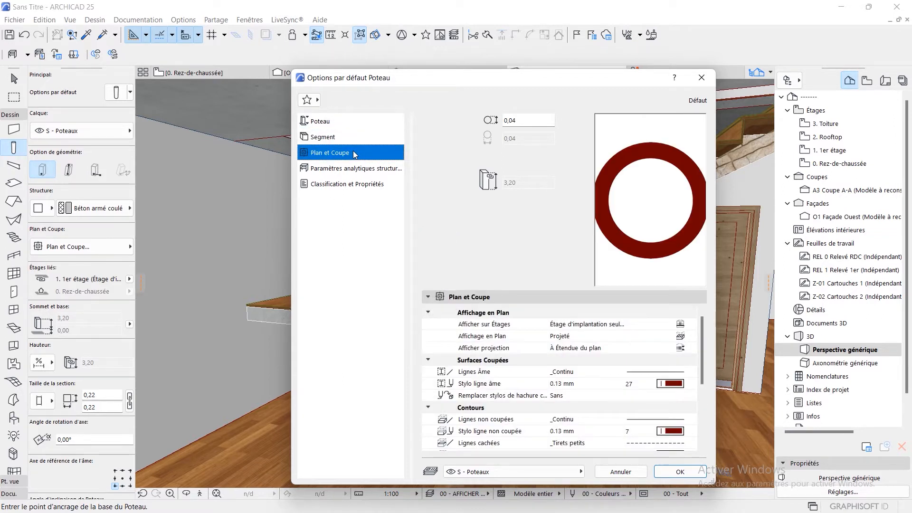
pyautogui.click(352, 176)
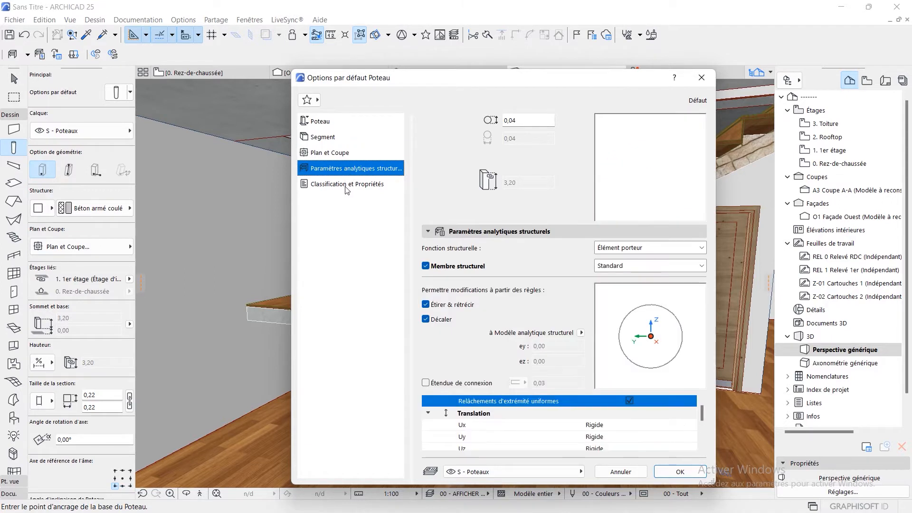
pyautogui.click(352, 184)
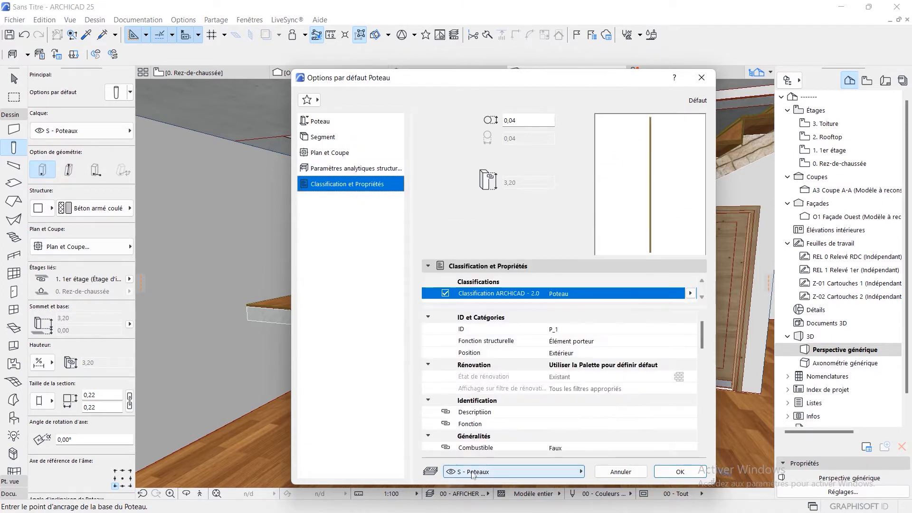
pyautogui.click(678, 472)
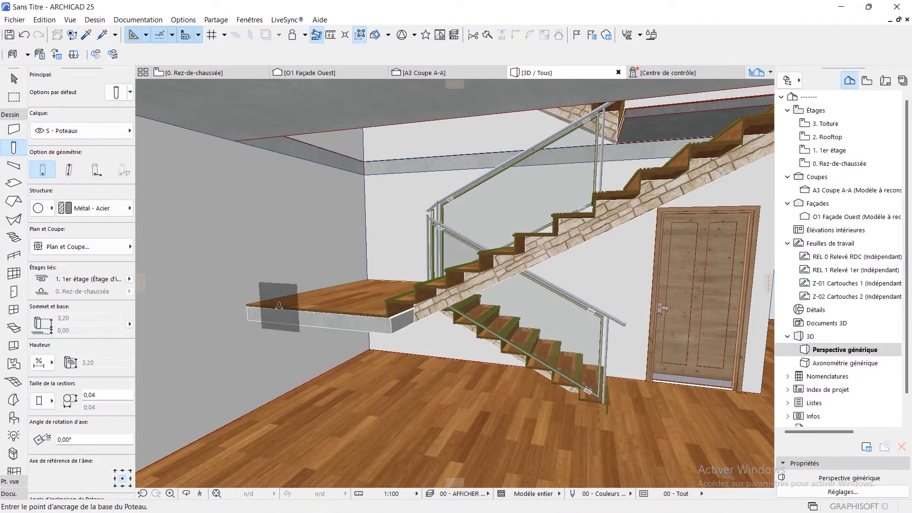
# - On the Rez-de-chaussée plan, place a vertical column just outside the stair landing's edge, near the wall
pyautogui.scroll(1, 279, 309)
pyautogui.moveTo(273, 300); pyautogui.dragTo(347, 317, button='middle')
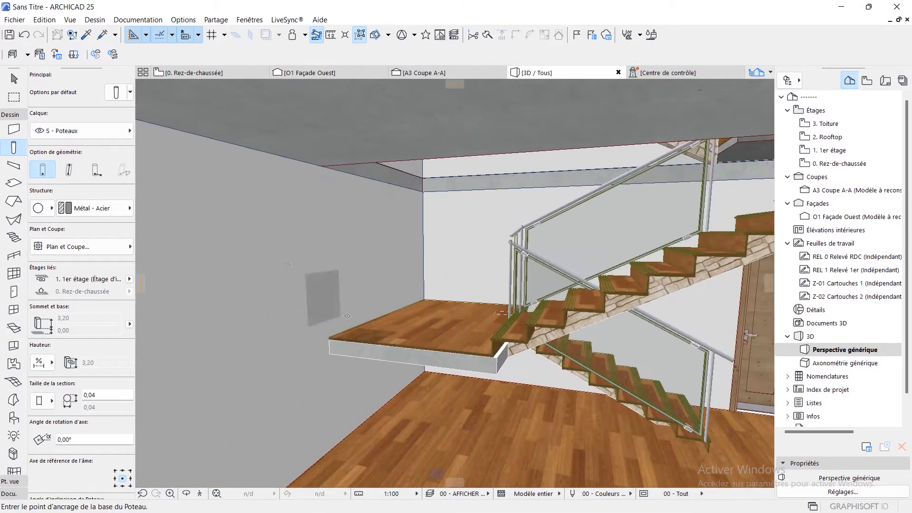
pyautogui.click(219, 73)
pyautogui.scroll(8, 384, 274)
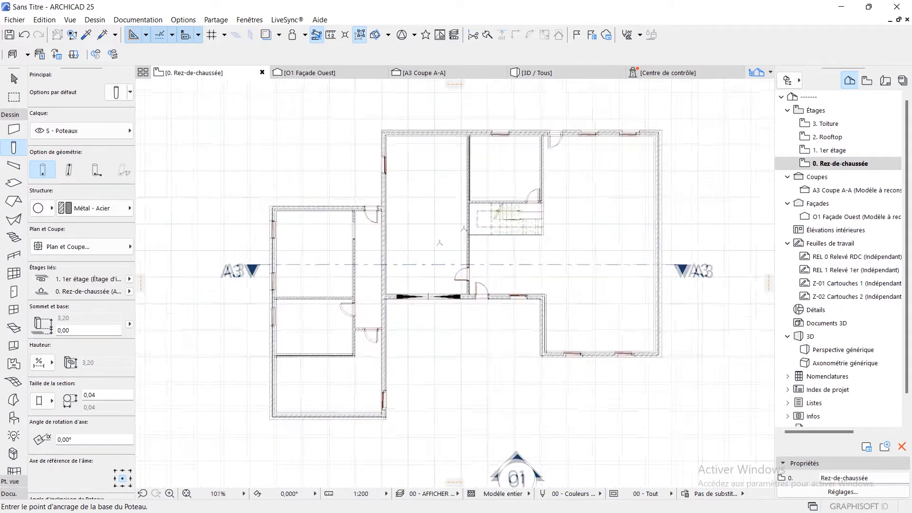
pyautogui.scroll(4, 330, 327)
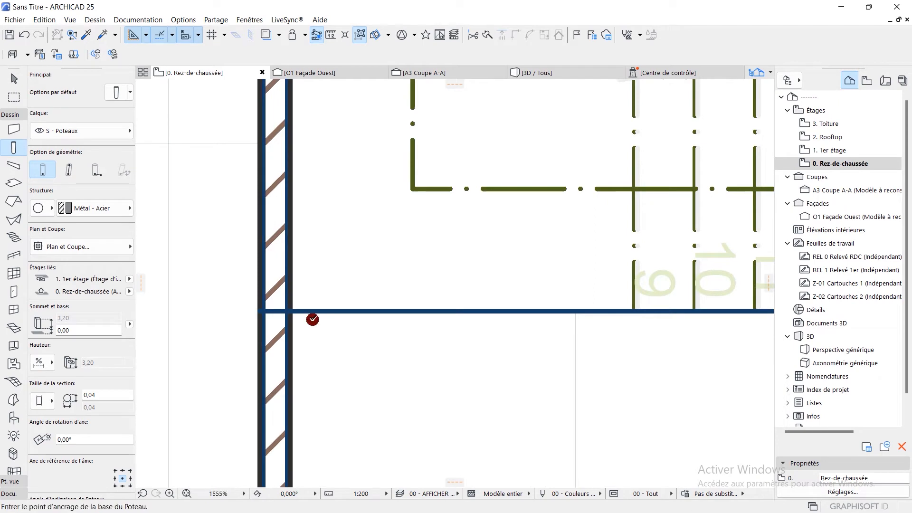
pyautogui.press('Escape')
# - Move the new column slightly away from the wall, parallel to the landing edge, and check its position in the 3D view
pyautogui.scroll(8, 326, 321)
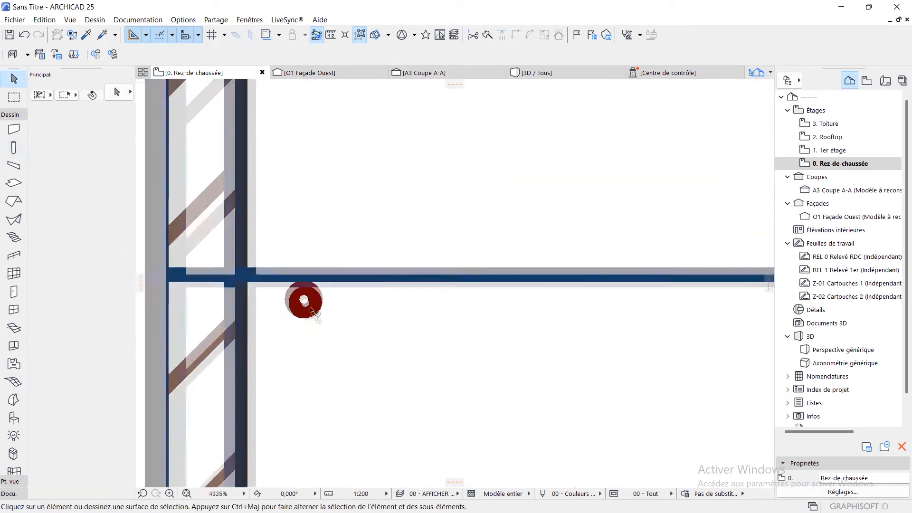
pyautogui.click(303, 309)
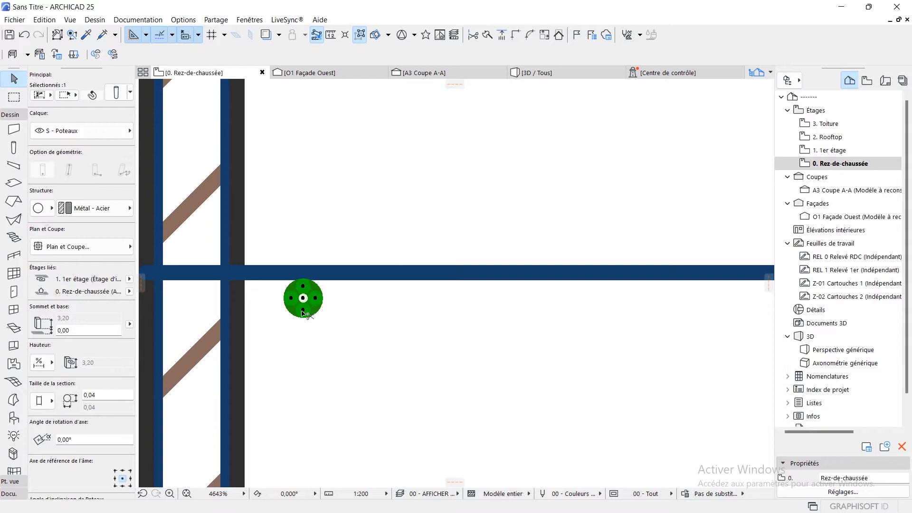
pyautogui.hotkey('ctrl', 'd')
pyautogui.scroll(4, 303, 297)
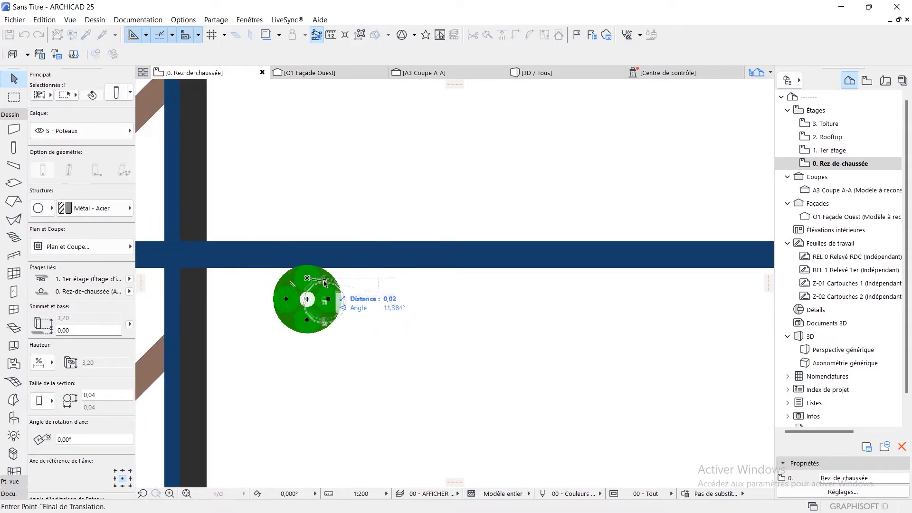
pyautogui.click(328, 279)
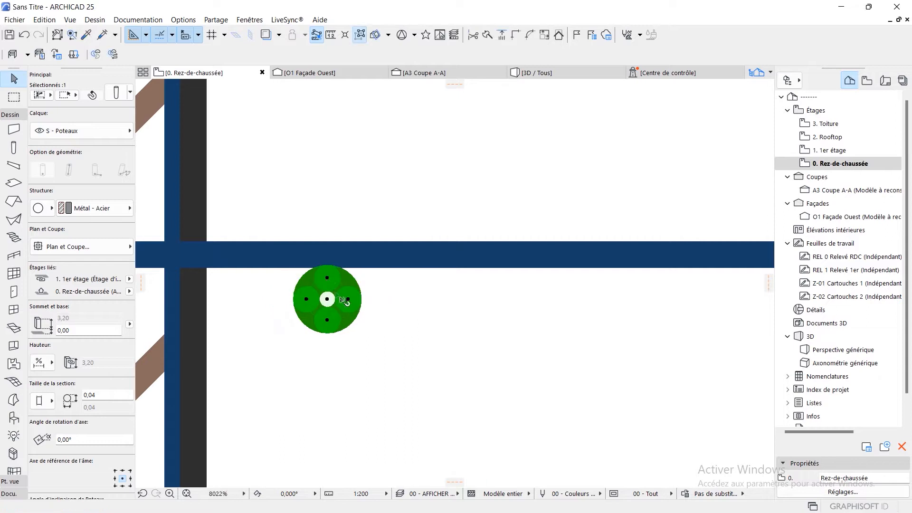
pyautogui.scroll(-2, 365, 320)
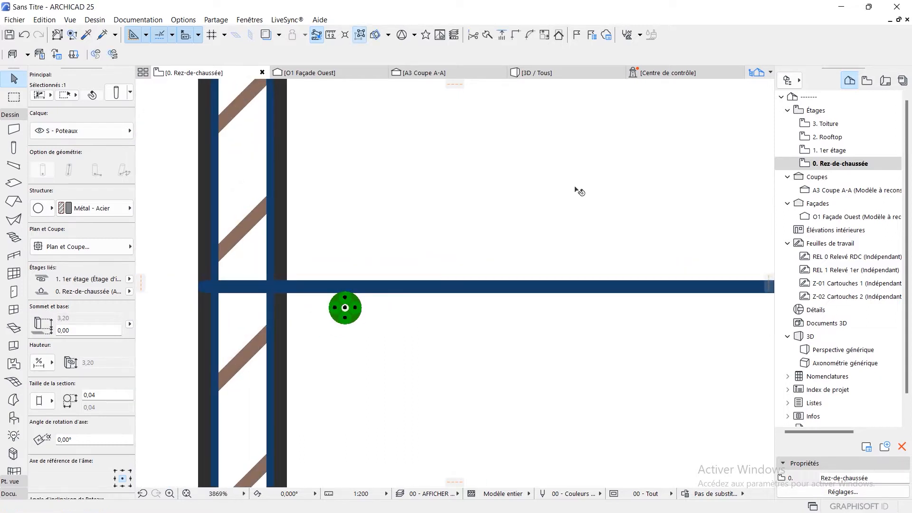
pyautogui.click(594, 76)
pyautogui.keyDown('shift'); pyautogui.moveTo(423, 316); pyautogui.dragTo(325, 255, button='middle'); pyautogui.keyUp('shift')
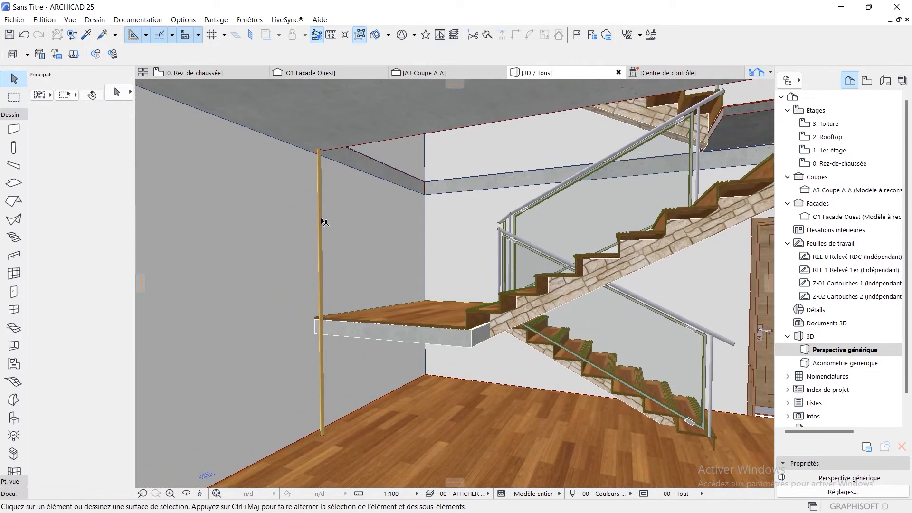
# - Raise the column vertically by 1.12 m so its base meets the underside of the stair landing
pyautogui.click(322, 242)
pyautogui.scroll(3, 333, 428)
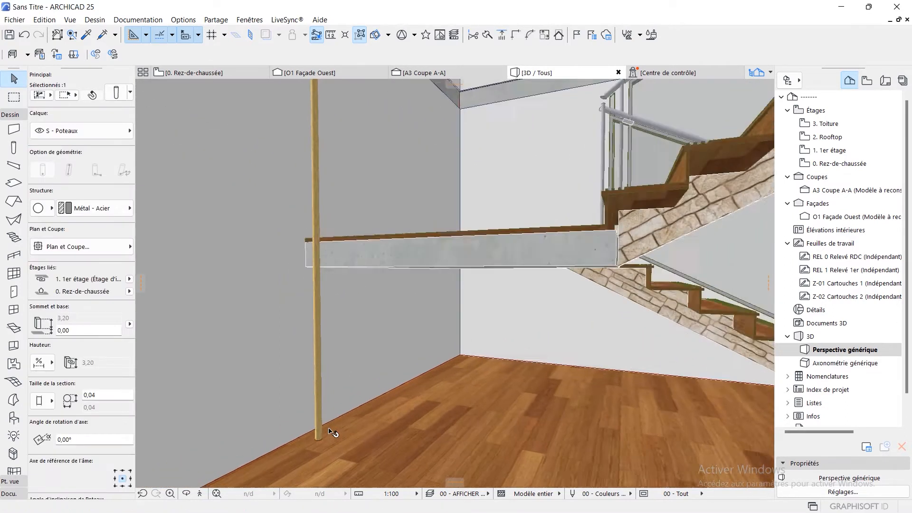
pyautogui.hotkey('ctrl', 'd')
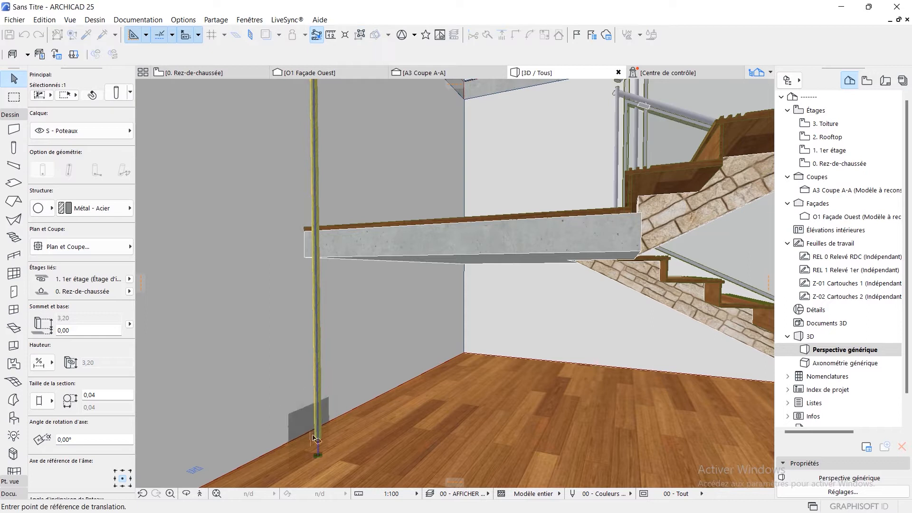
pyautogui.scroll(3, 322, 459)
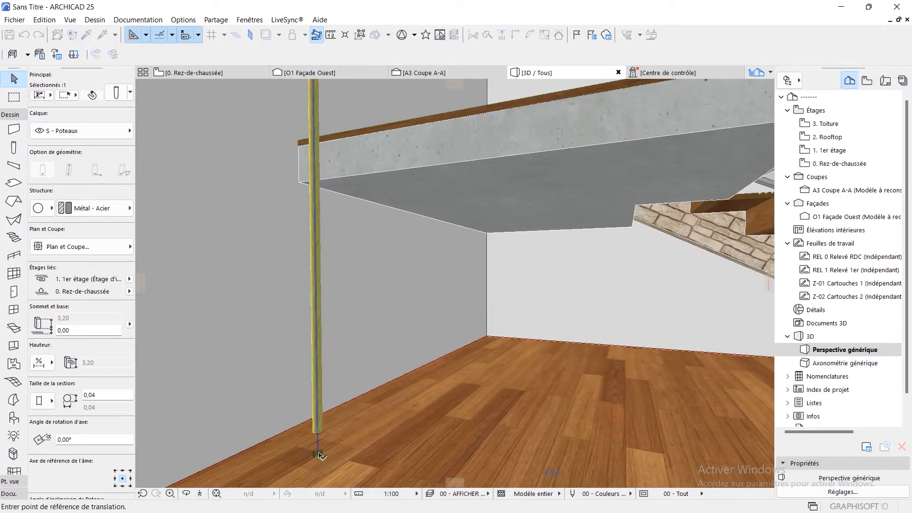
pyautogui.click(317, 454)
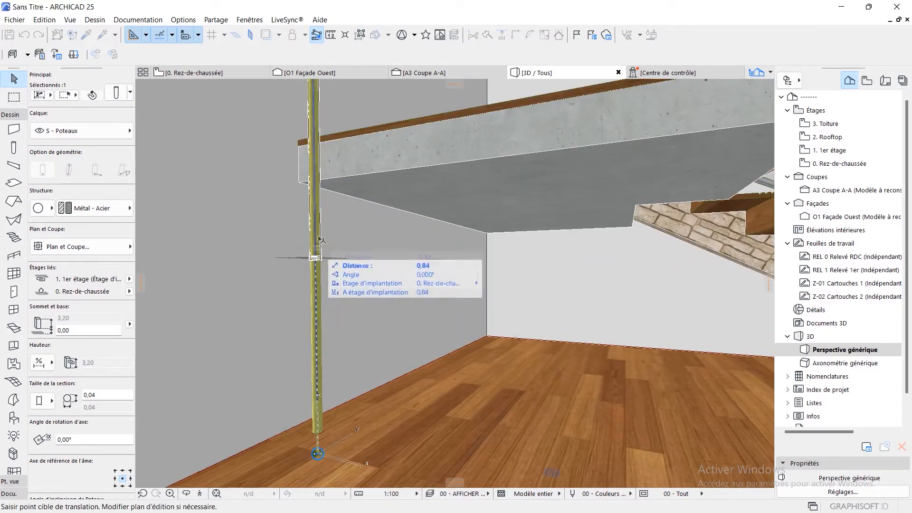
pyautogui.click(315, 180)
pyautogui.scroll(5, 277, 298)
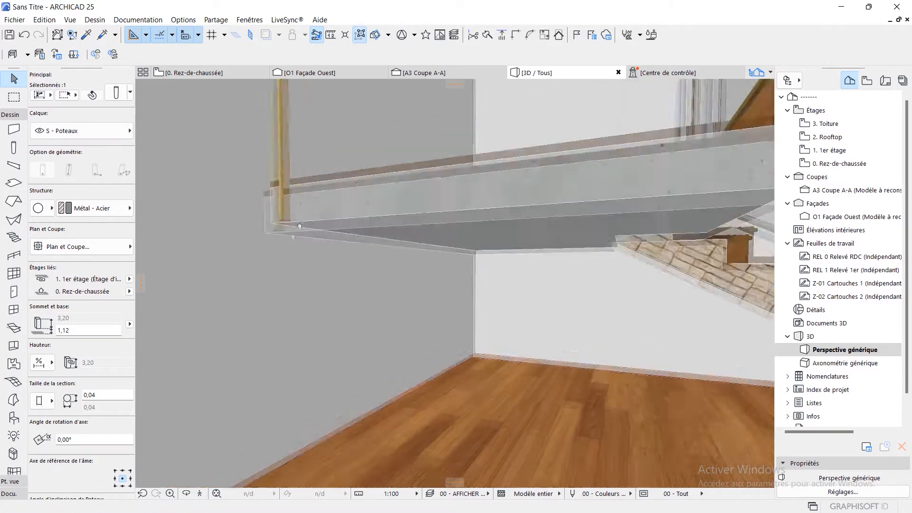
# - Shorten the column to a height of 1.87 m by stretching its top down to the ceiling slab's underside
pyautogui.scroll(-8, 277, 298)
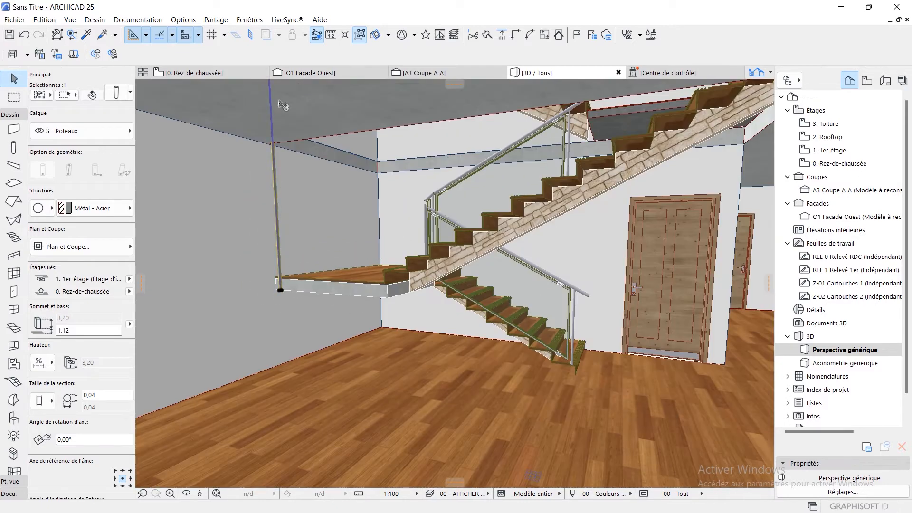
pyautogui.moveTo(280, 104); pyautogui.dragTo(334, 193, button='middle')
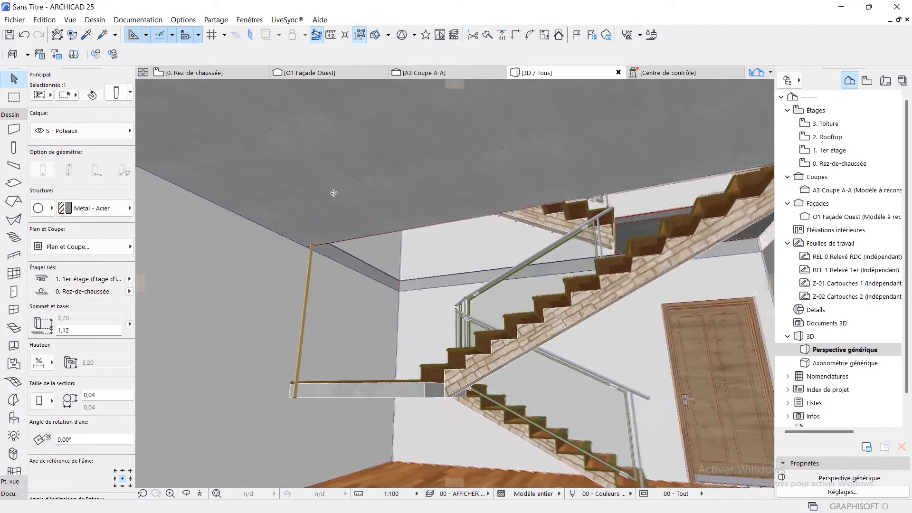
pyautogui.click(321, 154)
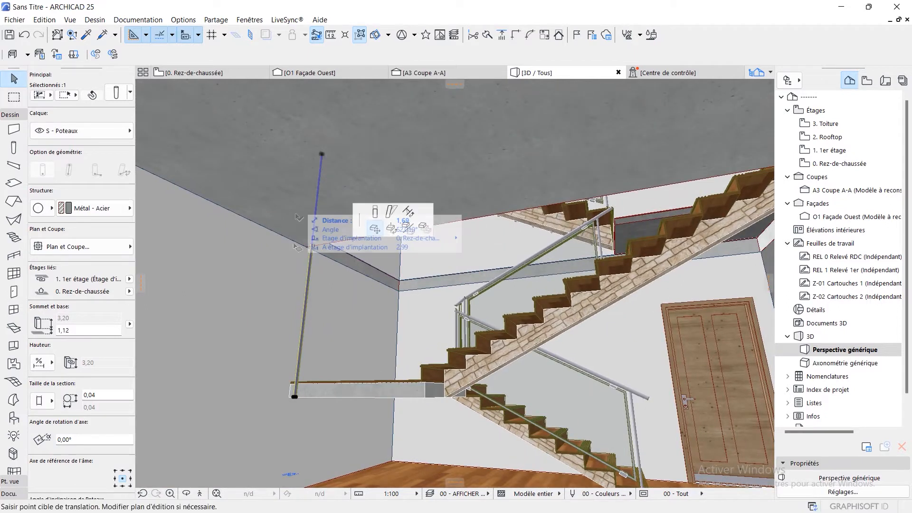
pyautogui.scroll(2, 373, 212)
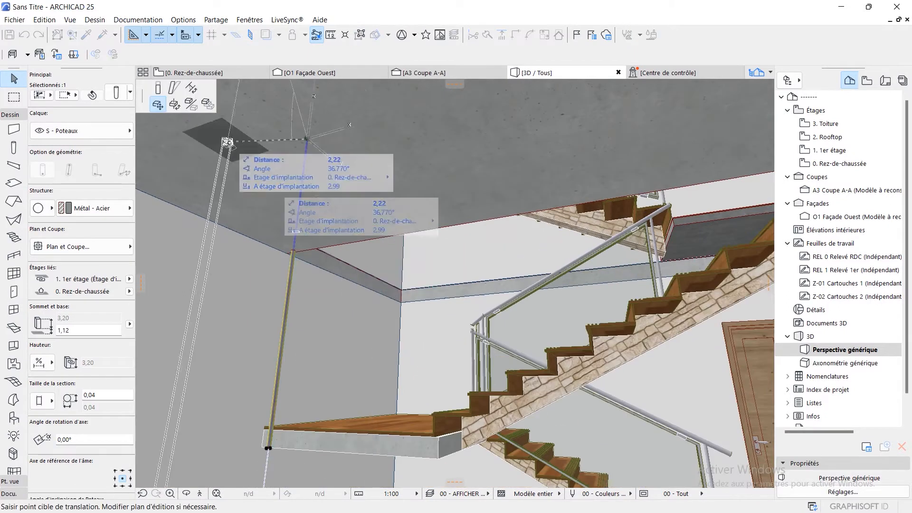
pyautogui.click(158, 92)
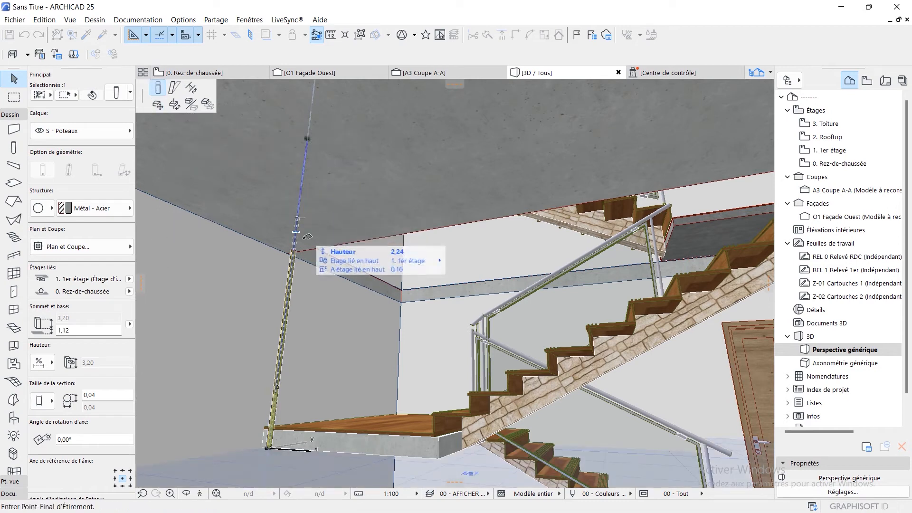
pyautogui.scroll(2, 299, 242)
pyautogui.moveTo(302, 238)
pyautogui.mouseDown(button='middle')
pyautogui.moveTo(360, 146)
pyautogui.moveTo(300, 237)
pyautogui.mouseUp(button='middle')
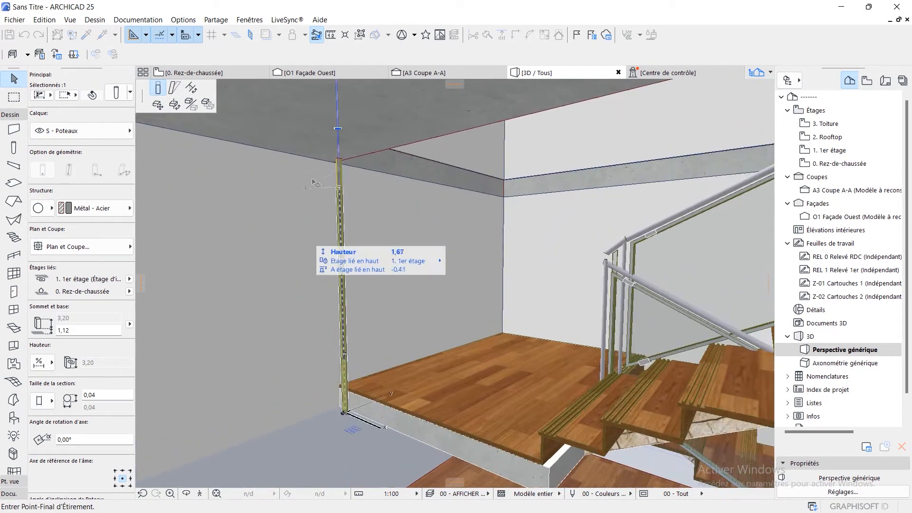
pyautogui.click(341, 159)
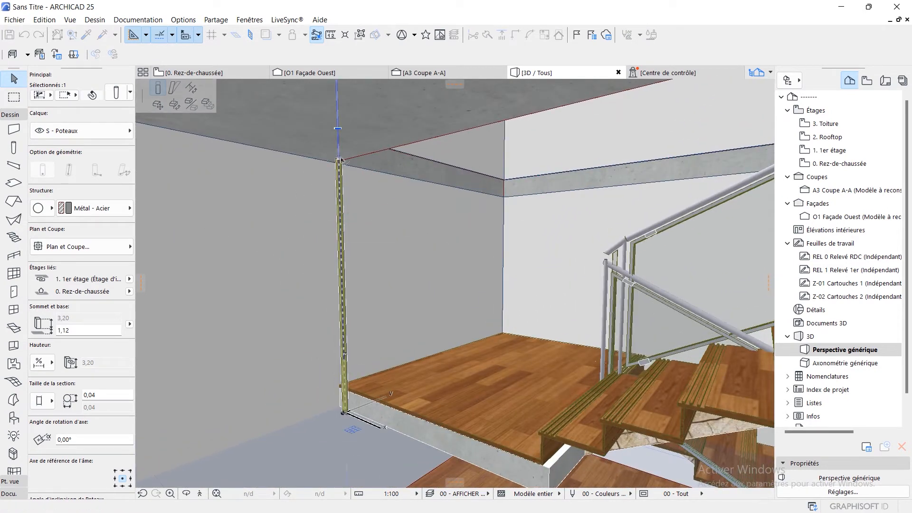
# - Move the column about 0.02 m toward the landing edge and check its position in 3D and on the Rez-de-chaussée plan
pyautogui.keyDown('shift'); pyautogui.moveTo(371, 204); pyautogui.dragTo(469, 210, button='middle'); pyautogui.keyUp('shift')
pyautogui.scroll(4, 398, 418)
pyautogui.keyDown('shift'); pyautogui.moveTo(401, 419); pyautogui.dragTo(277, 434, button='middle'); pyautogui.keyUp('shift')
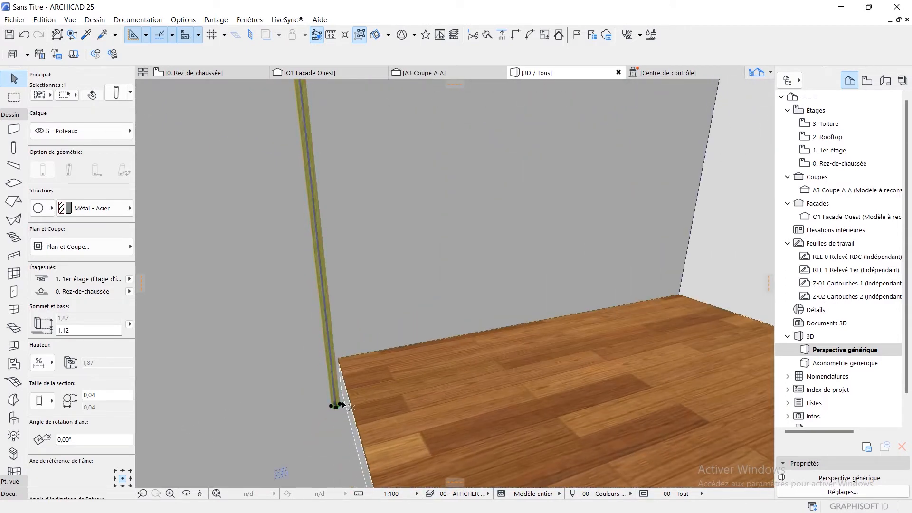
pyautogui.hotkey('ctrl', 'd')
pyautogui.scroll(5, 341, 413)
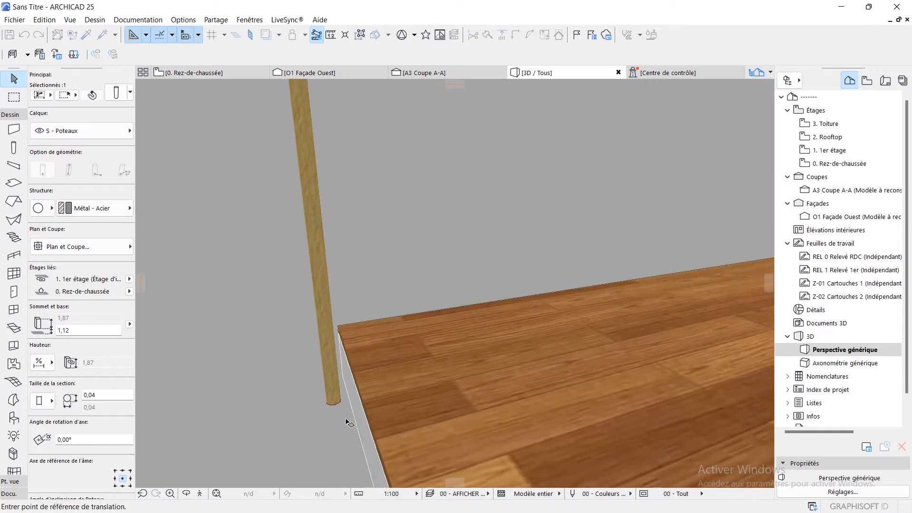
pyautogui.click(340, 396)
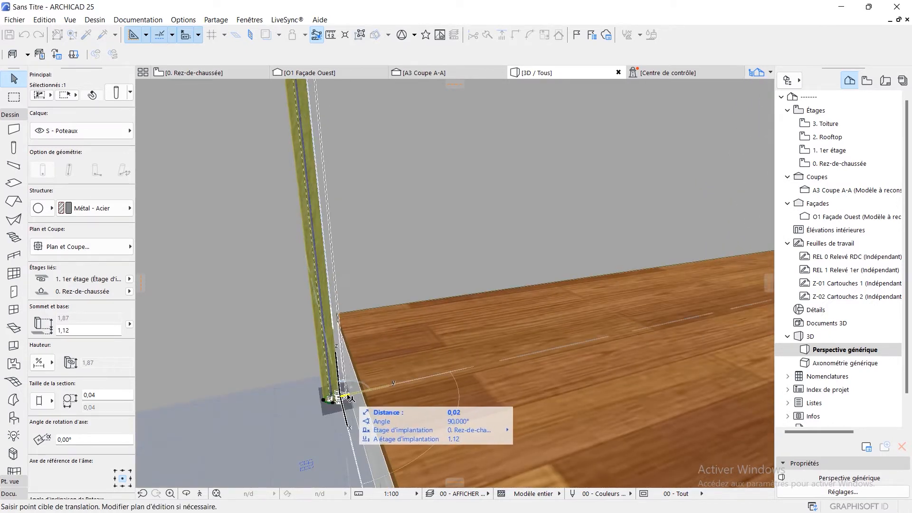
pyautogui.click(350, 396)
pyautogui.keyDown('shift'); pyautogui.moveTo(435, 386); pyautogui.dragTo(414, 438, button='middle'); pyautogui.keyUp('shift')
pyautogui.scroll(-4, 406, 424)
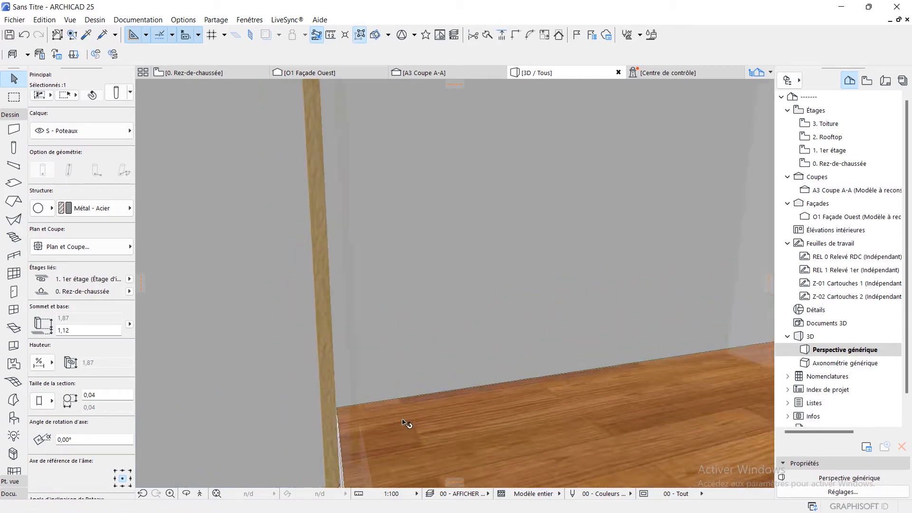
pyautogui.scroll(3, 406, 414)
pyautogui.keyDown('shift'); pyautogui.moveTo(417, 434); pyautogui.dragTo(585, 424, button='middle'); pyautogui.keyUp('shift')
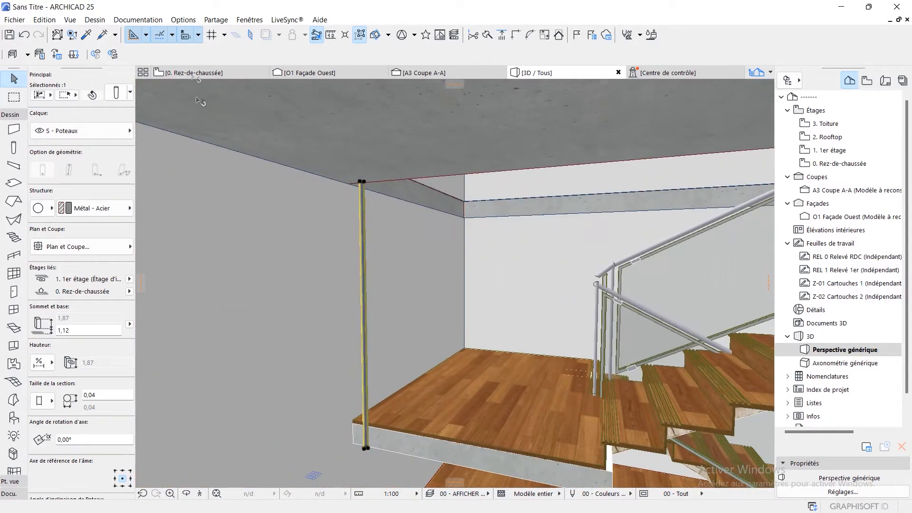
pyautogui.click(185, 75)
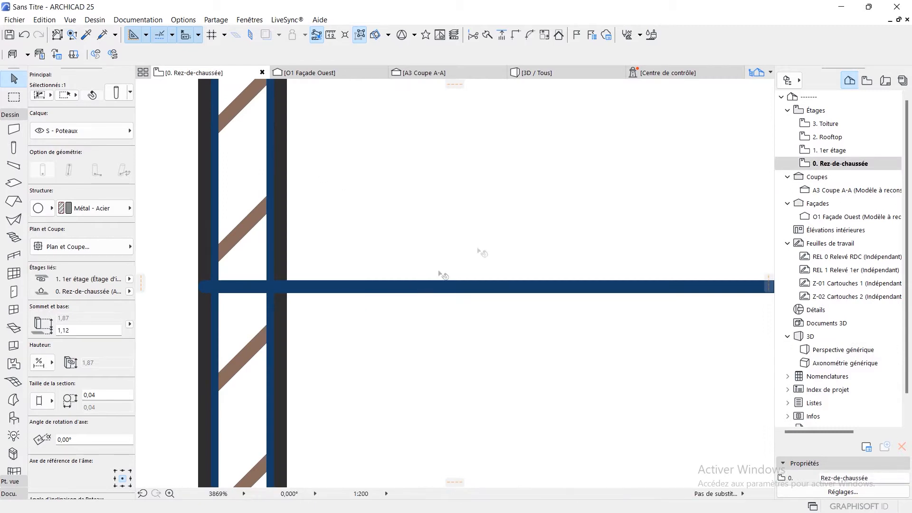
pyautogui.click(568, 73)
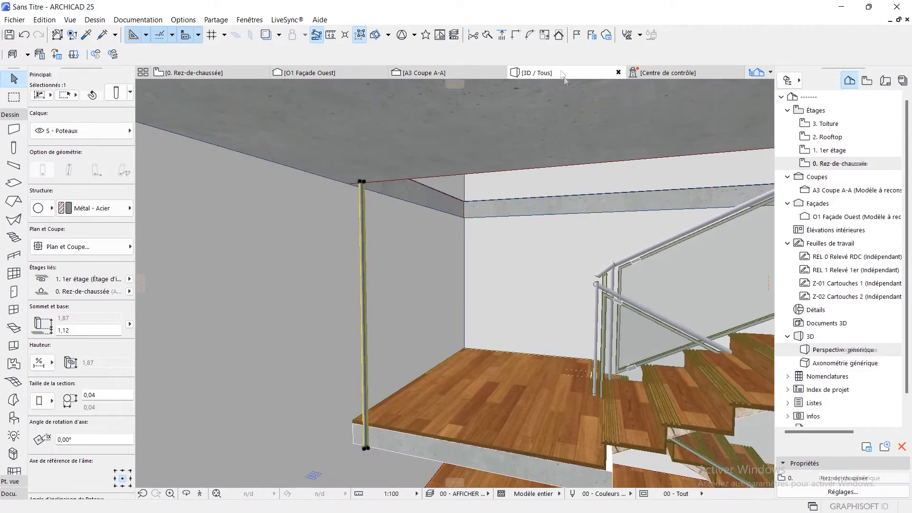
# - Adjust only the base of the 1er étage wall above the landing's side to the bottom (Bas) of the concrete floor slab
pyautogui.keyDown('shift'); pyautogui.moveTo(470, 346); pyautogui.dragTo(430, 214, button='middle'); pyautogui.keyUp('shift')
pyautogui.click(494, 132)
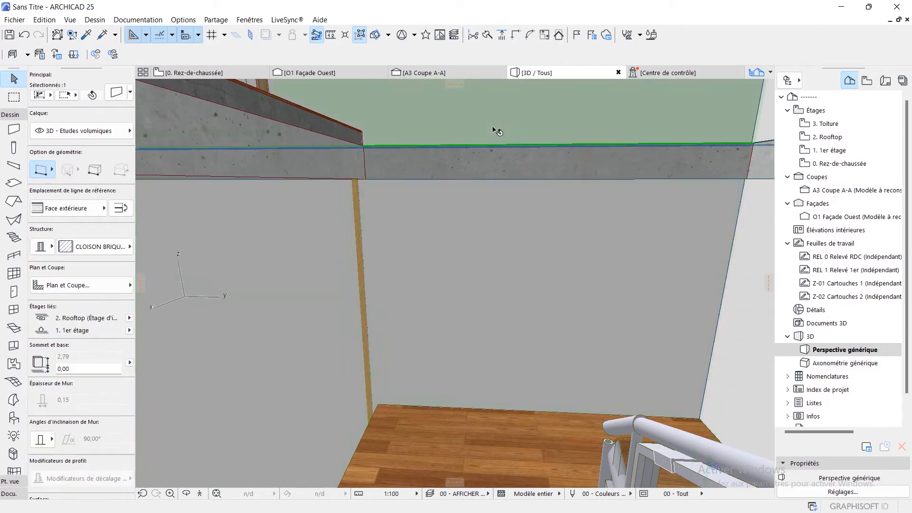
pyautogui.scroll(-2, 492, 166)
pyautogui.keyDown('shift'); pyautogui.moveTo(494, 169); pyautogui.dragTo(567, 146, button='middle'); pyautogui.keyUp('shift')
pyautogui.keyDown('shift'); pyautogui.moveTo(492, 183); pyautogui.dragTo(526, 188, button='middle'); pyautogui.keyUp('shift')
pyautogui.keyDown('shift'); pyautogui.click(529, 166); pyautogui.keyUp('shift')
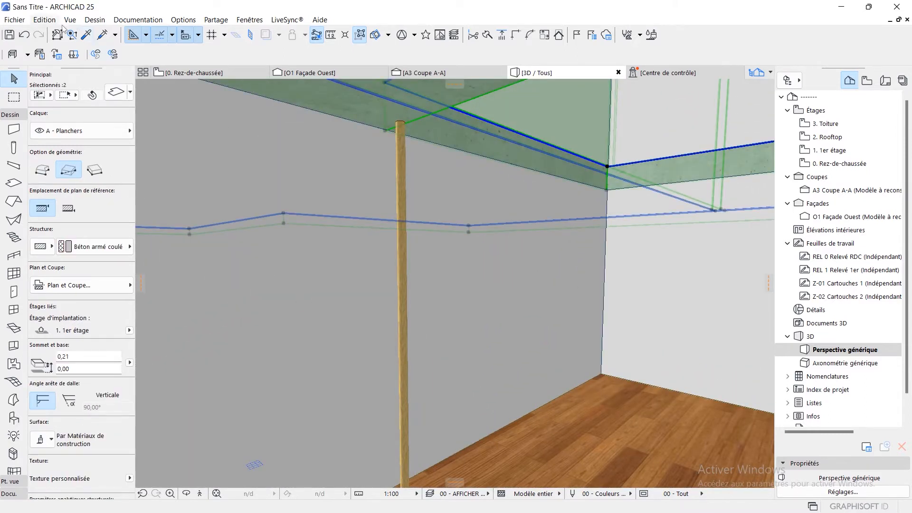
pyautogui.click(92, 20)
pyautogui.click(32, 21)
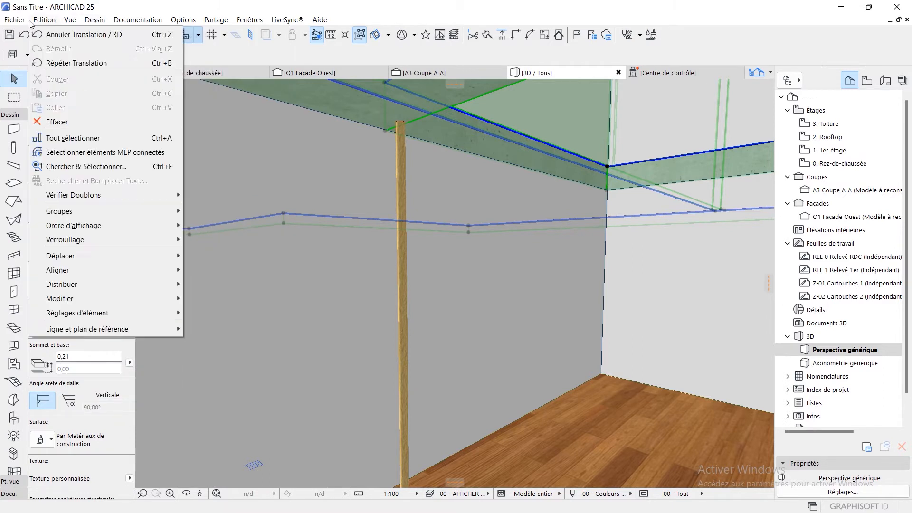
pyautogui.click(15, 20)
pyautogui.moveTo(53, 31)
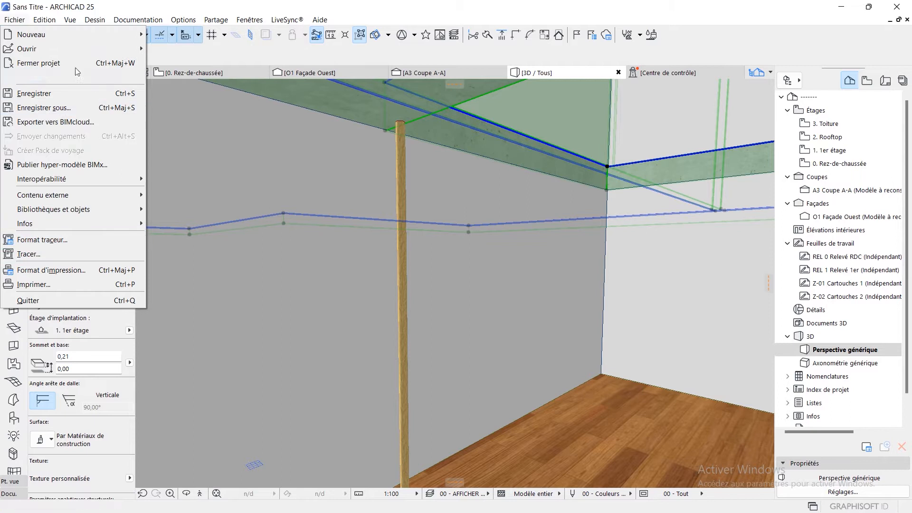
pyautogui.click(68, 21)
pyautogui.moveTo(44, 19)
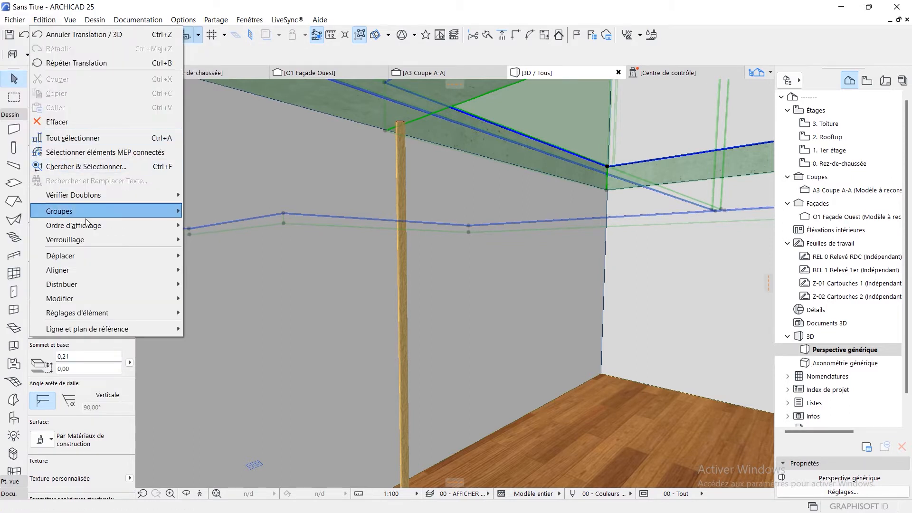
pyautogui.moveTo(113, 299)
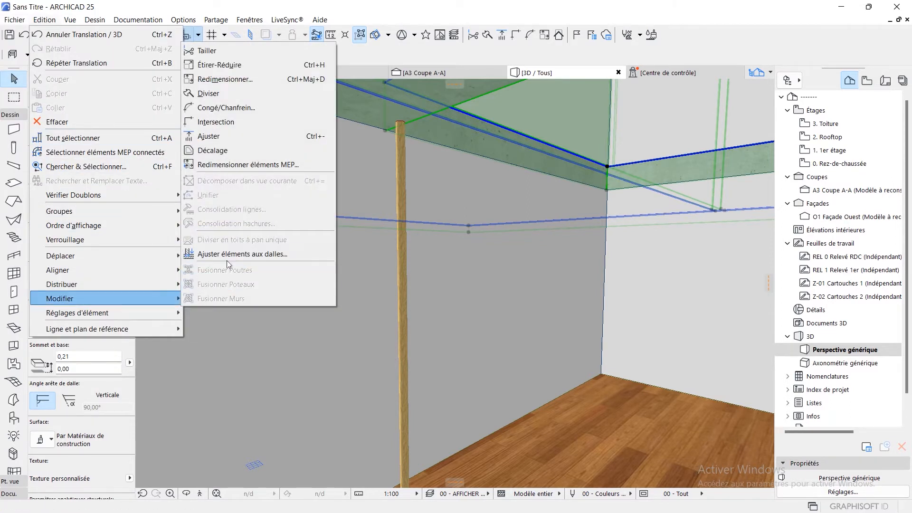
pyautogui.click(227, 257)
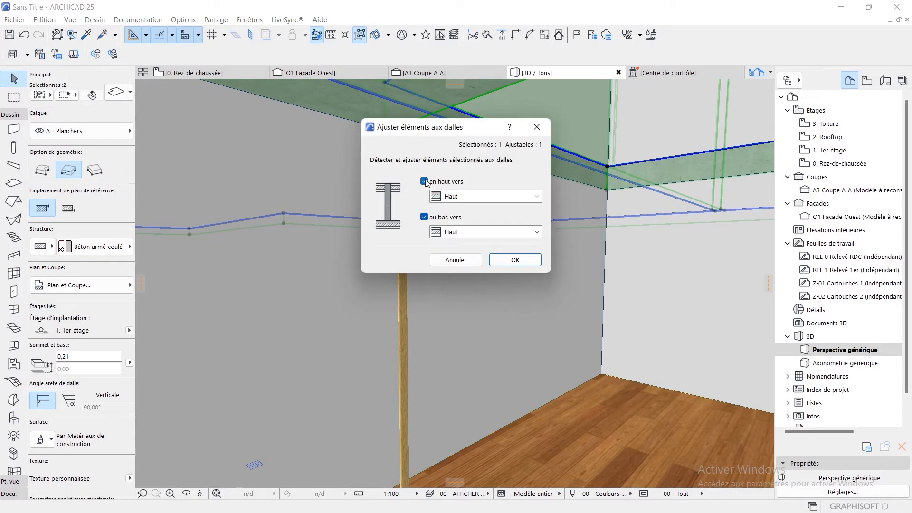
pyautogui.click(442, 235)
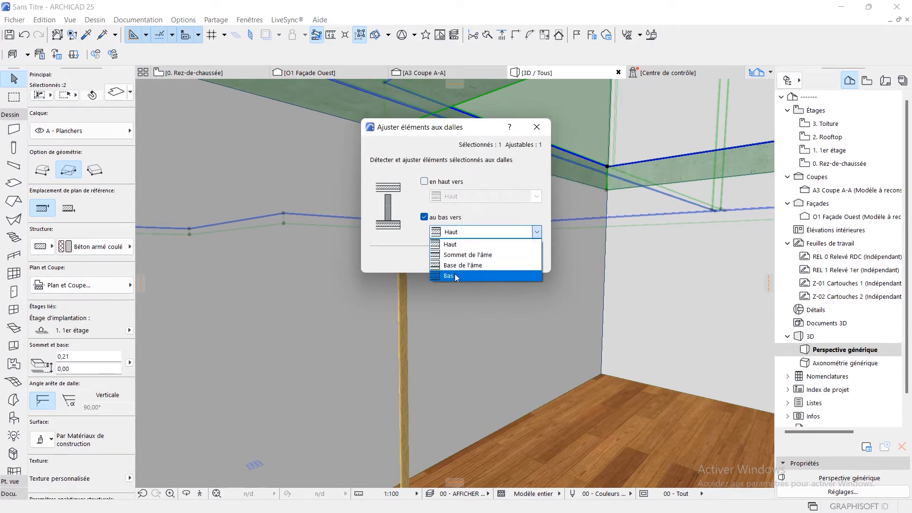
pyautogui.click(456, 277)
pyautogui.click(517, 263)
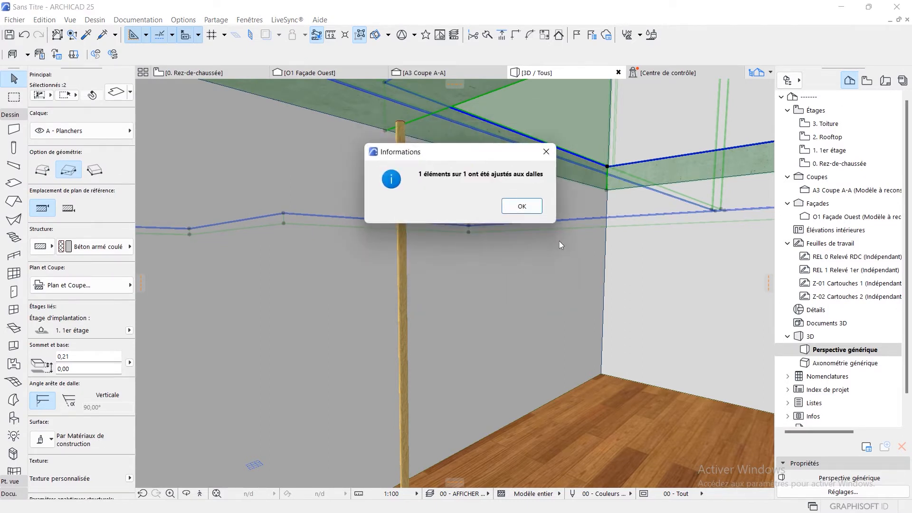
pyautogui.click(522, 210)
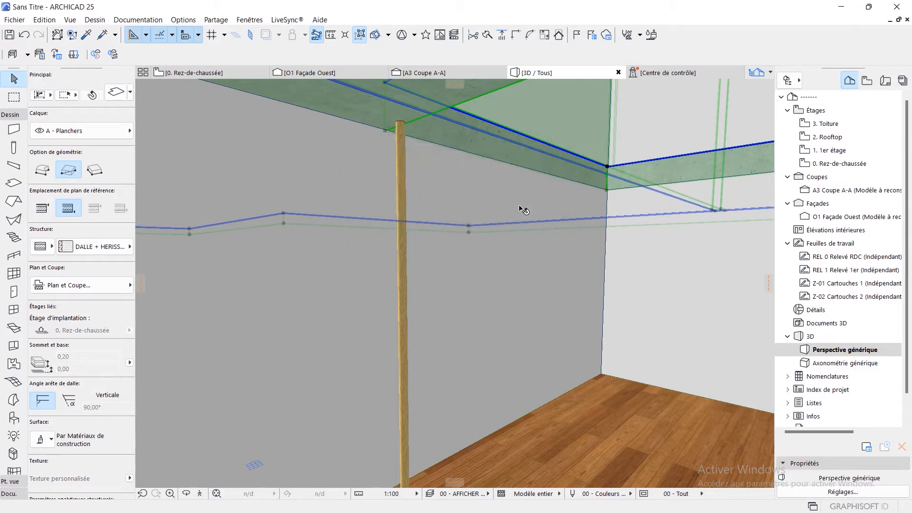
# - Adjust the base of the adjacent 1er étage wall behind the upper stair flight to the bottom (Bas) of the concrete slab
pyautogui.keyDown('shift'); pyautogui.moveTo(571, 217); pyautogui.dragTo(435, 193, button='middle'); pyautogui.keyUp('shift')
pyautogui.click(359, 149)
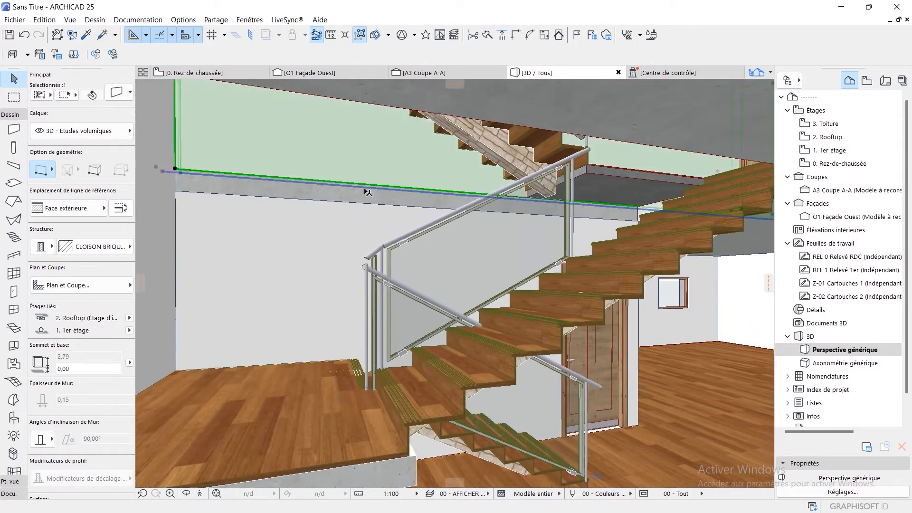
pyautogui.keyDown('shift'); pyautogui.click(366, 196); pyautogui.keyUp('shift')
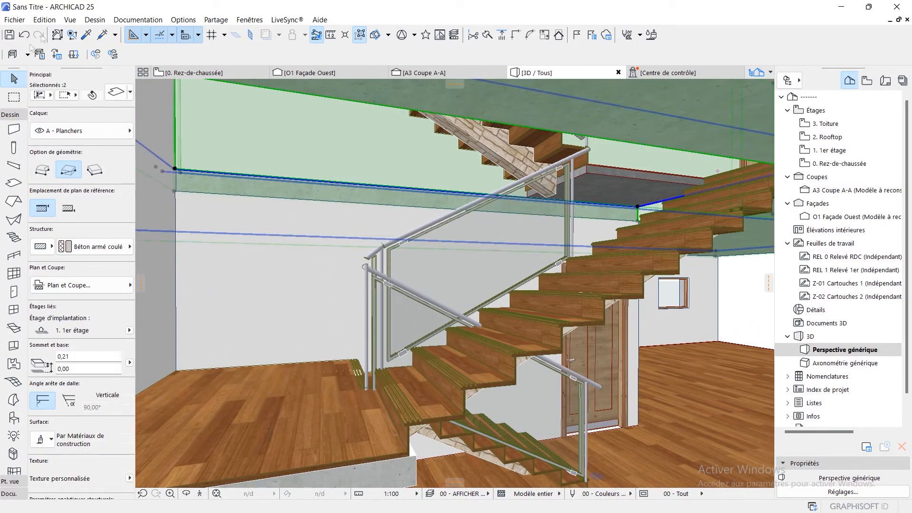
pyautogui.click(47, 20)
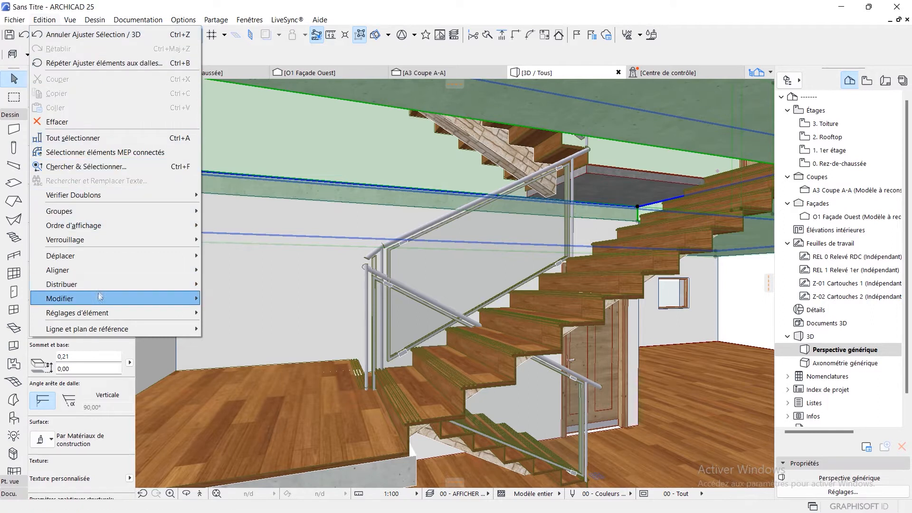
pyautogui.moveTo(98, 303)
pyautogui.click(257, 254)
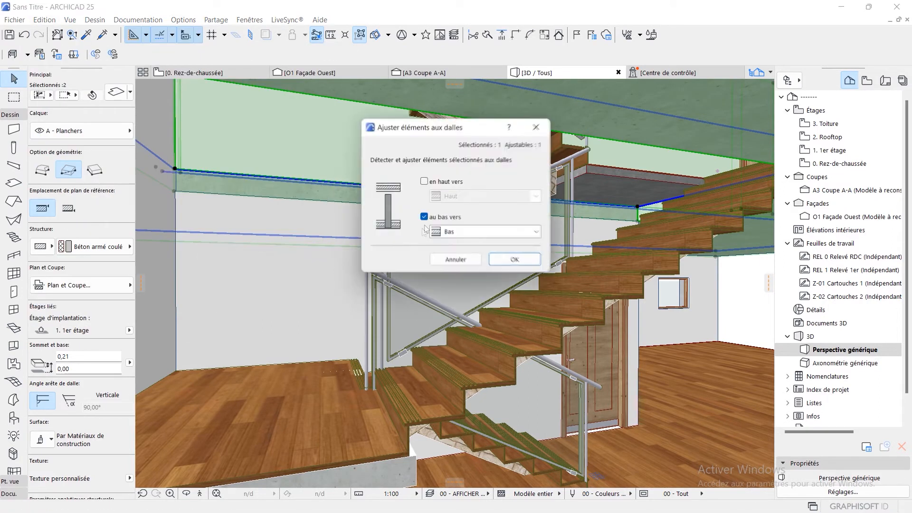
pyautogui.click(516, 261)
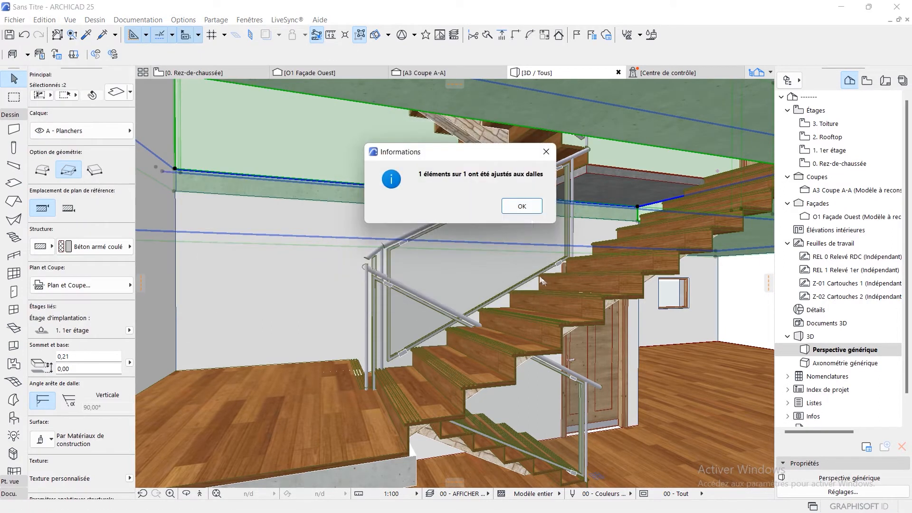
pyautogui.click(533, 209)
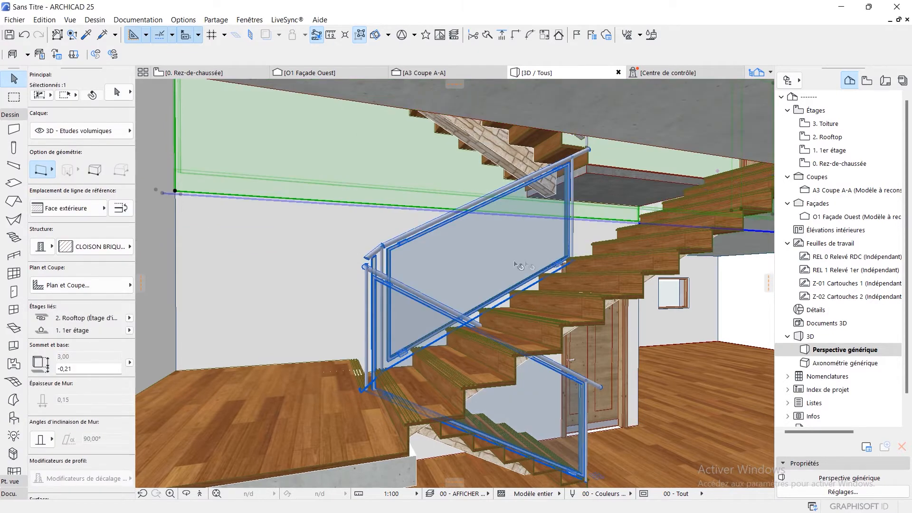
# - Examine the landing column and the stair's wall junctions in 3D and on the Rez-de-chaussée plan
pyautogui.keyDown('shift'); pyautogui.moveTo(519, 265); pyautogui.dragTo(350, 259, button='middle'); pyautogui.keyUp('shift')
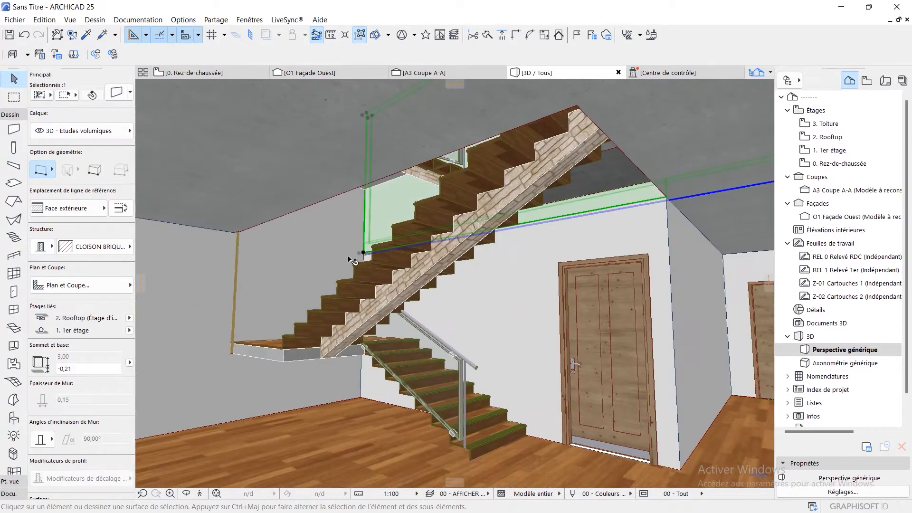
pyautogui.press('Escape')
pyautogui.scroll(8, 343, 266)
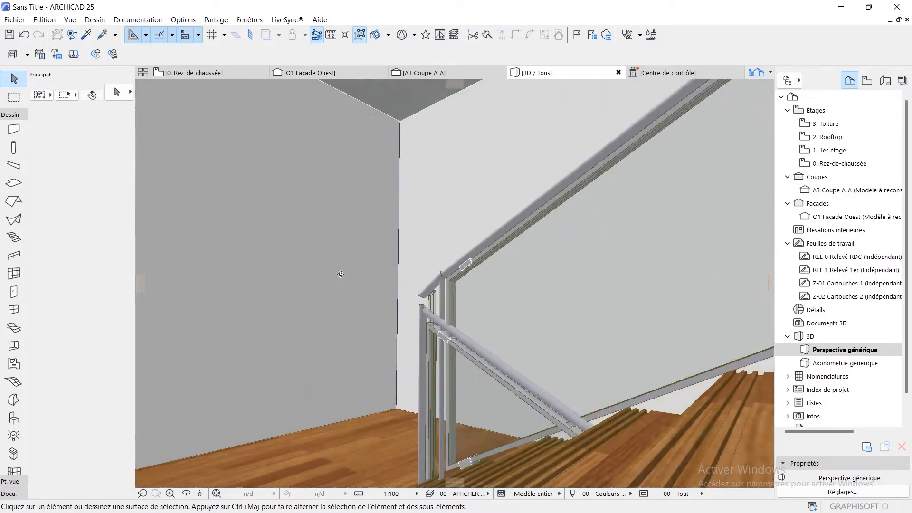
pyautogui.keyDown('shift'); pyautogui.moveTo(341, 274); pyautogui.dragTo(355, 76, button='middle'); pyautogui.keyUp('shift')
pyautogui.click(226, 72)
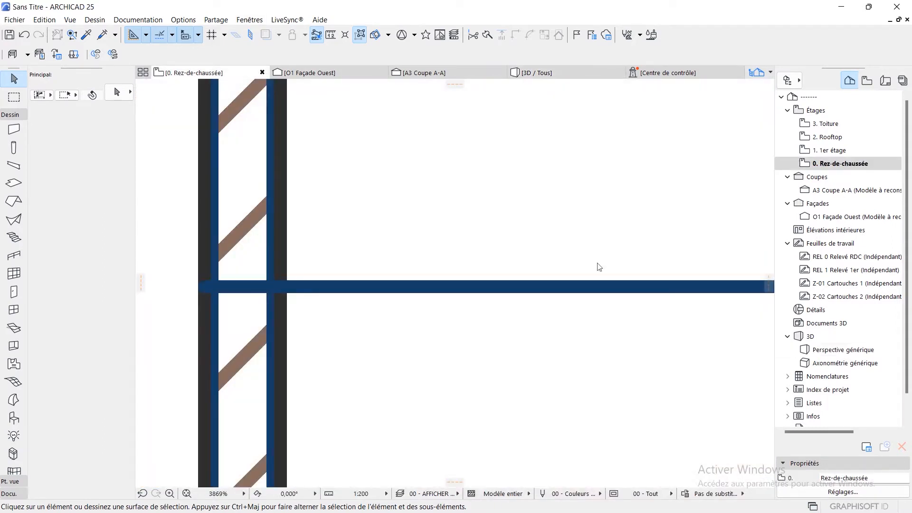
pyautogui.scroll(-10, 535, 312)
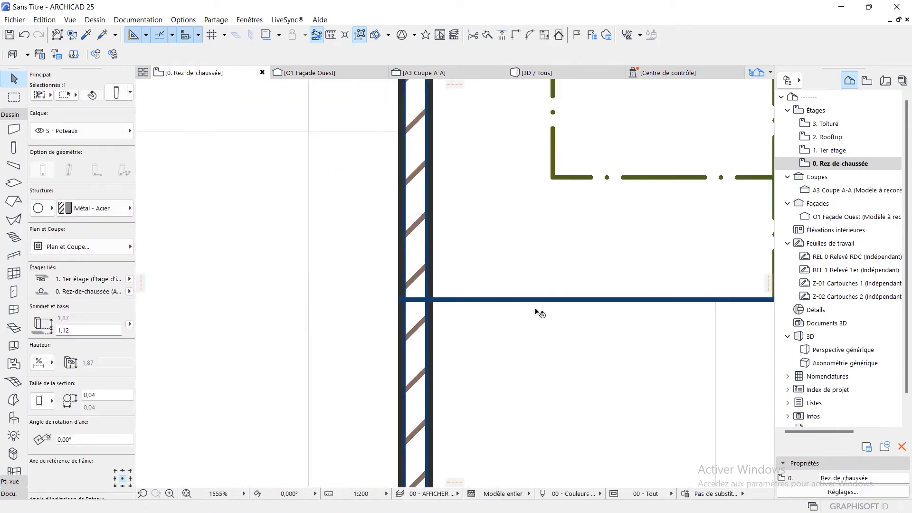
pyautogui.moveTo(628, 316); pyautogui.dragTo(441, 314, button='middle')
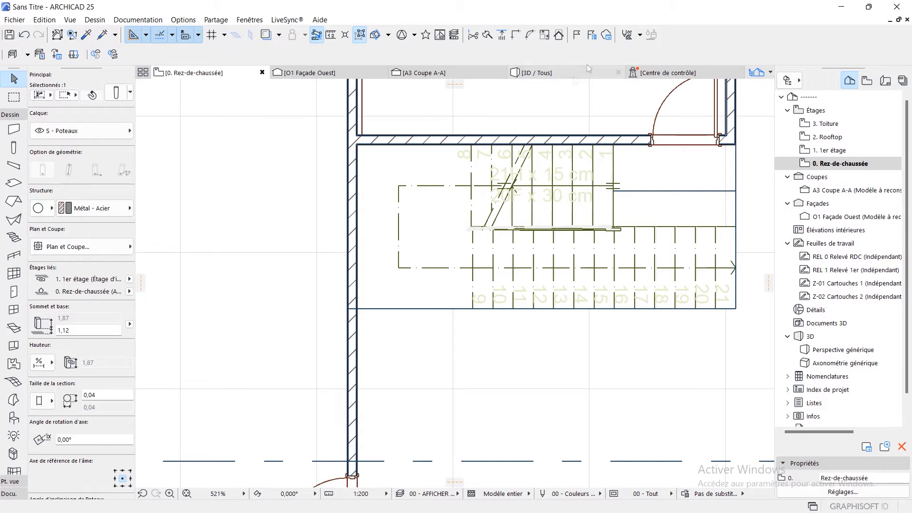
pyautogui.click(541, 73)
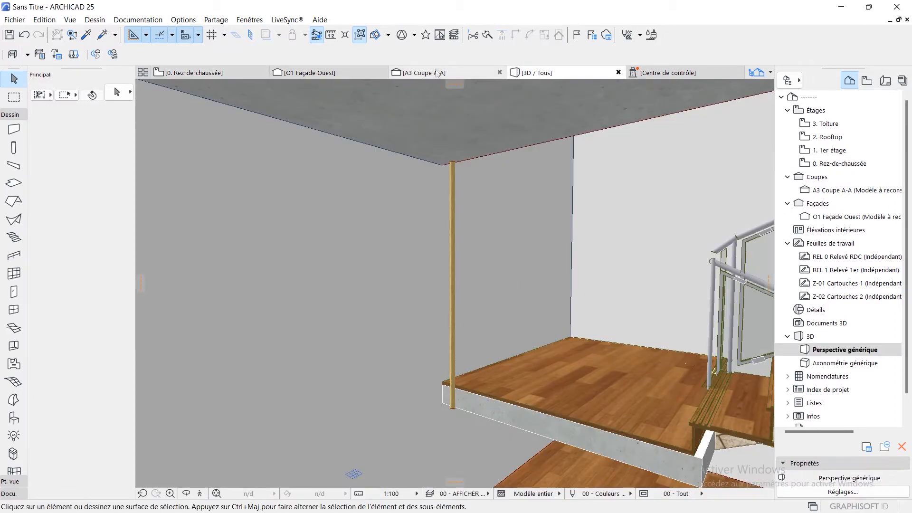
# - On the Rez-de-chaussée plan, rotate the A3 Coupe A-A section line 180° to look toward the stair
pyautogui.click(248, 72)
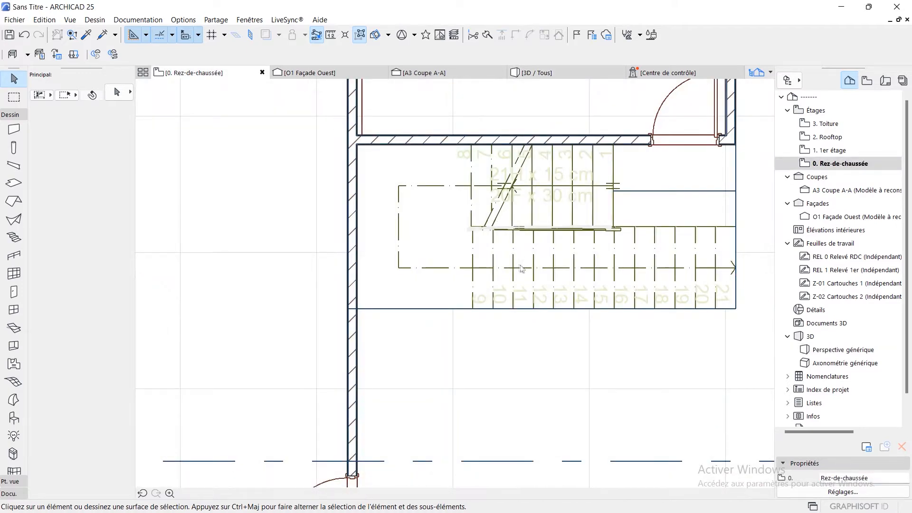
pyautogui.scroll(-5, 580, 320)
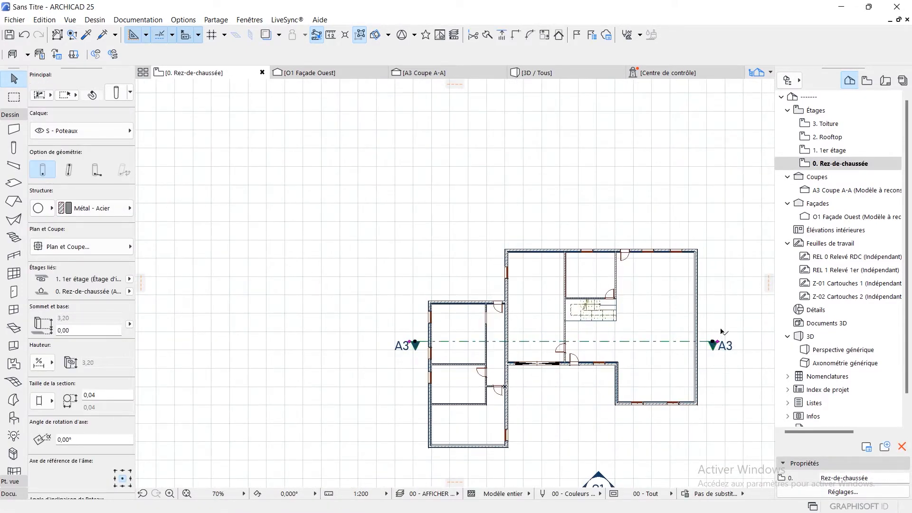
pyautogui.hotkey('ctrl', 'e')
pyautogui.scroll(5, 582, 346)
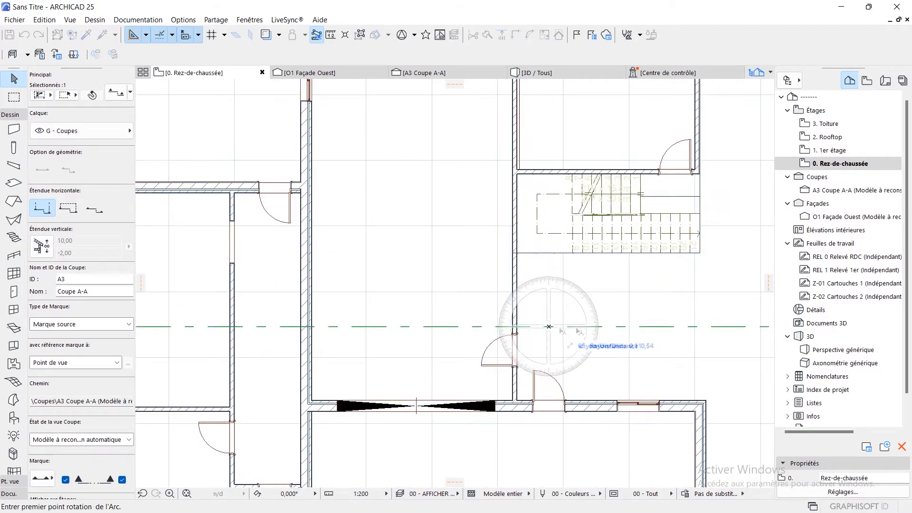
pyautogui.click(681, 327)
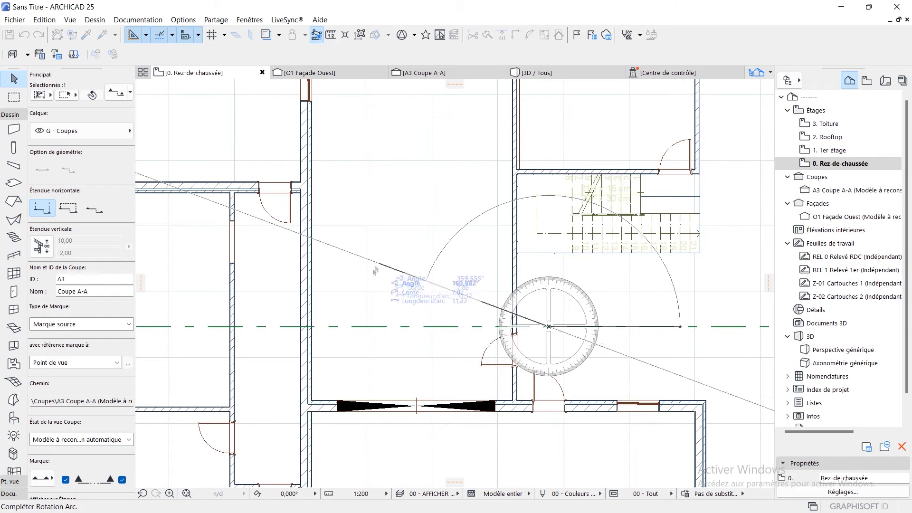
pyautogui.click(357, 328)
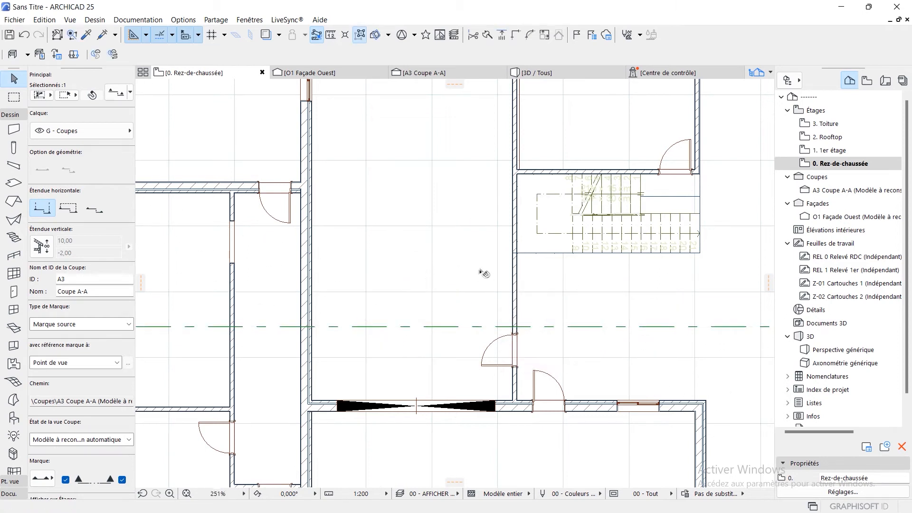
# - Move the A3 section line parallel to itself toward the stair, keeping it just outside the flight's edge
pyautogui.scroll(-4, 484, 273)
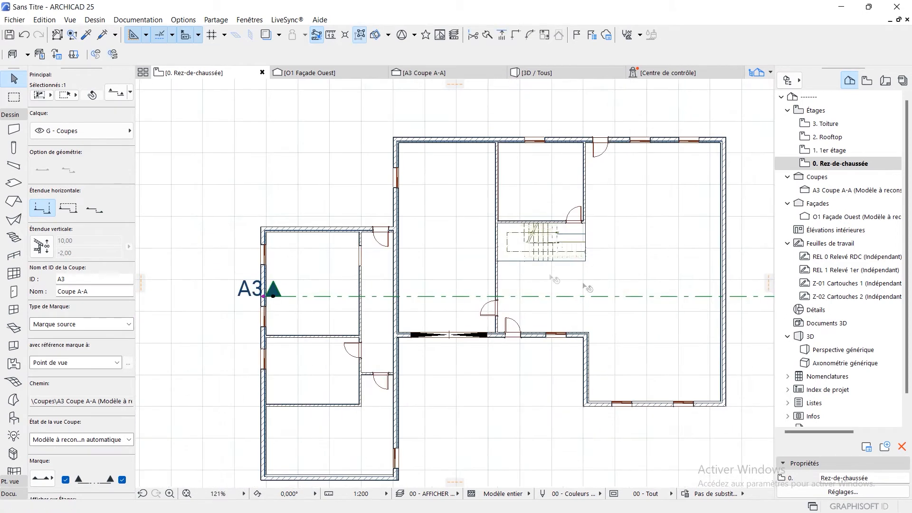
pyautogui.click(533, 297)
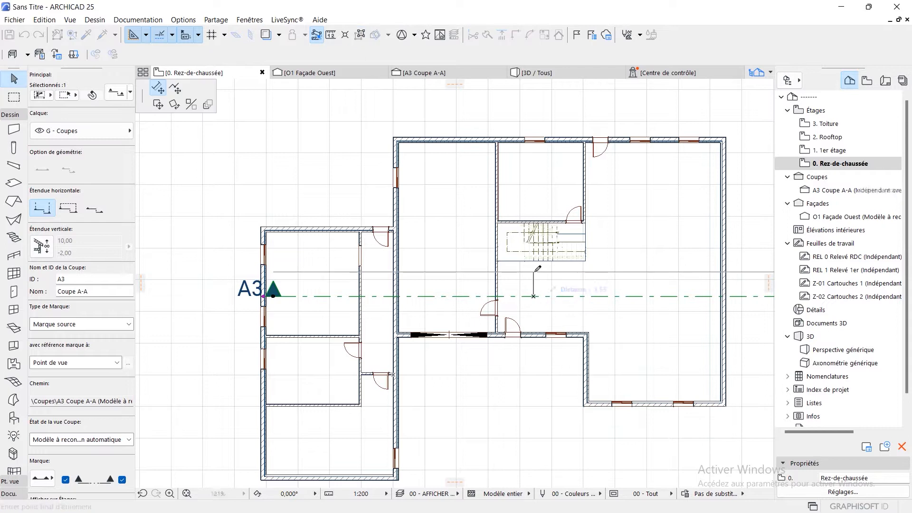
pyautogui.click(536, 272)
# - In section A3 Coupe A-A, set up duplication of the landing column by translation with Incrément et Propagation and no rotation
pyautogui.click(426, 73)
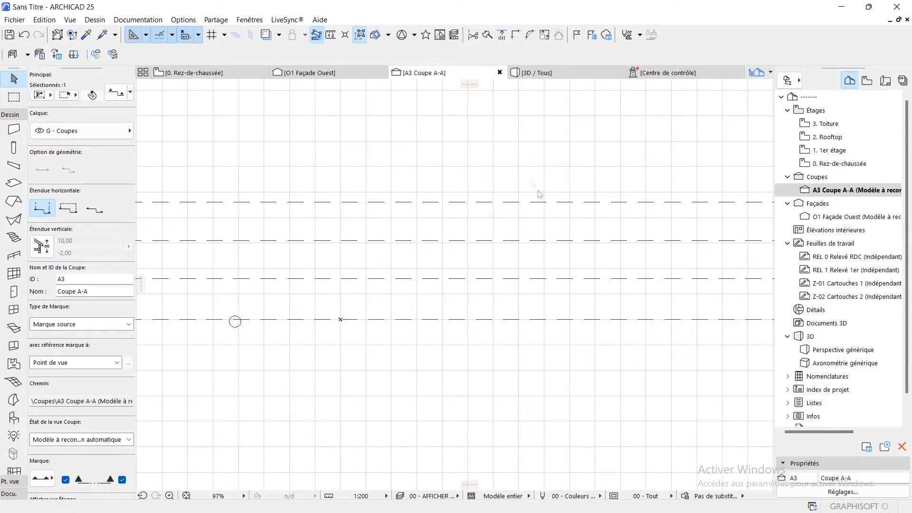
pyautogui.scroll(8, 396, 288)
pyautogui.scroll(2, 394, 287)
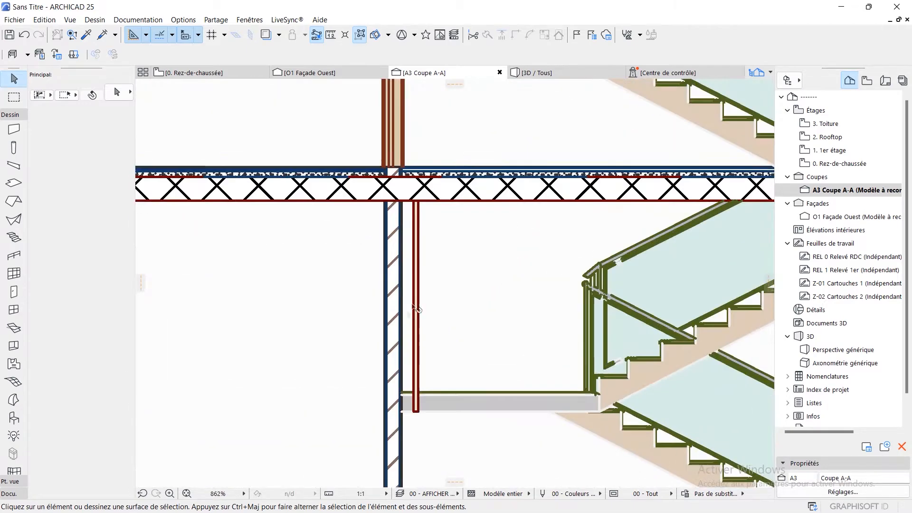
pyautogui.click(416, 301)
pyautogui.scroll(1, 446, 270)
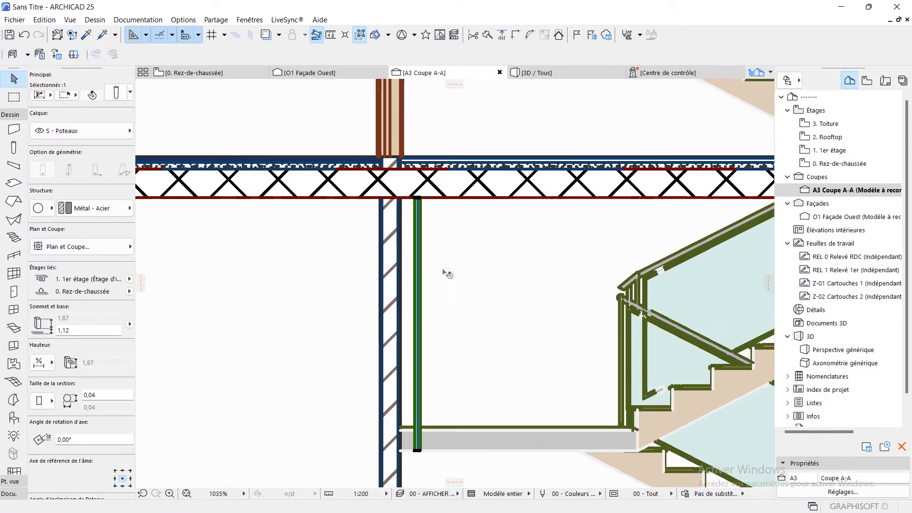
pyautogui.moveTo(473, 246); pyautogui.dragTo(428, 204, button='middle')
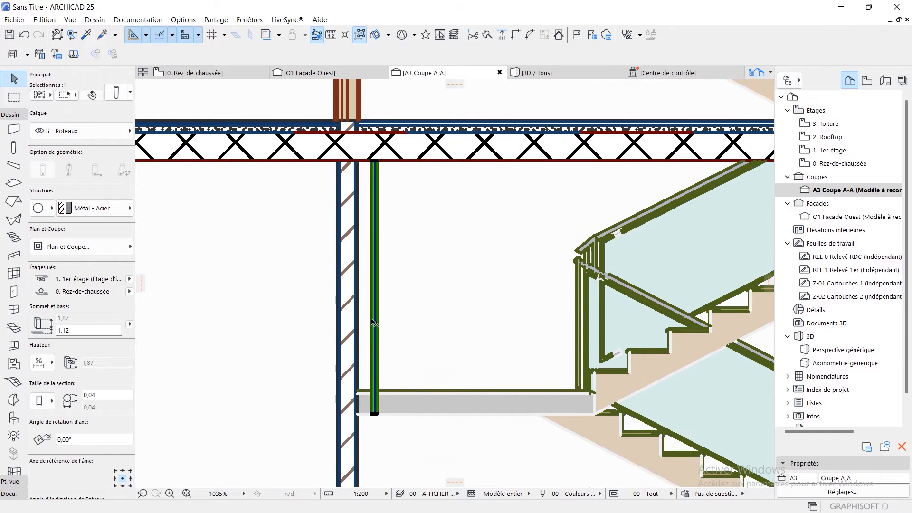
pyautogui.rightClick(378, 265)
pyautogui.moveTo(438, 334)
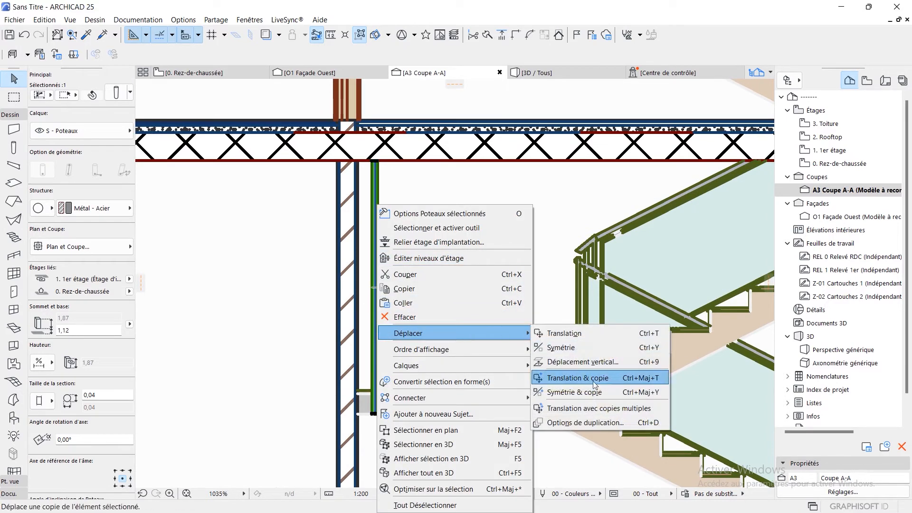
pyautogui.click(585, 422)
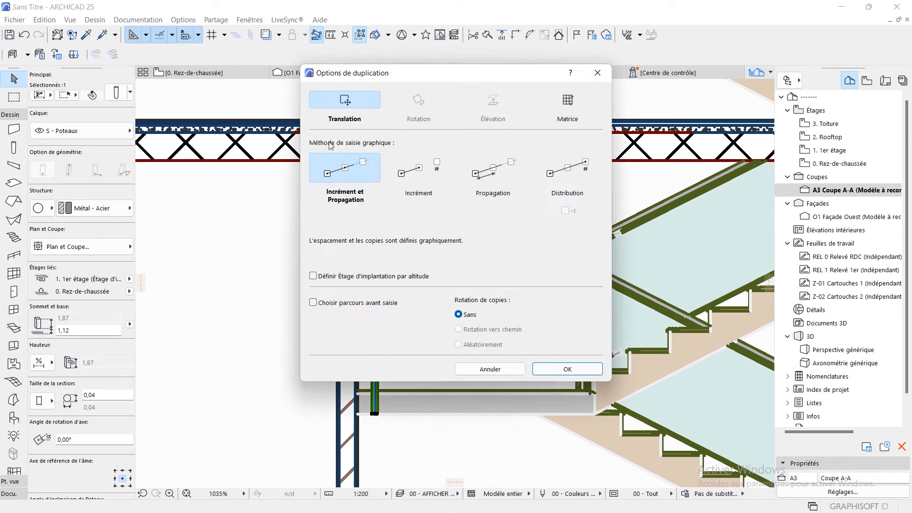
pyautogui.click(554, 370)
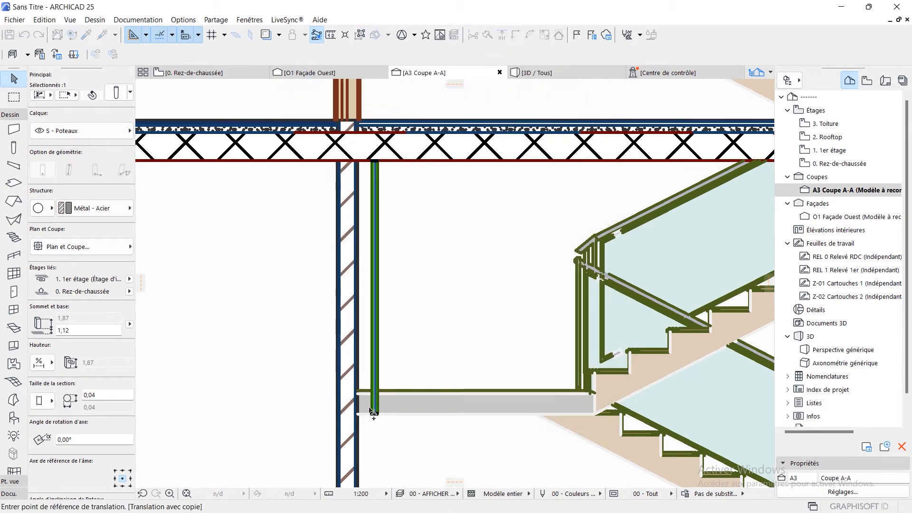
# - Duplicate the column horizontally at 0.30 m spacing from the landing along the upper flight, making 14 copies
pyautogui.scroll(5, 374, 417)
pyautogui.scroll(2, 375, 416)
pyautogui.click(360, 421)
pyautogui.scroll(-2, 460, 427)
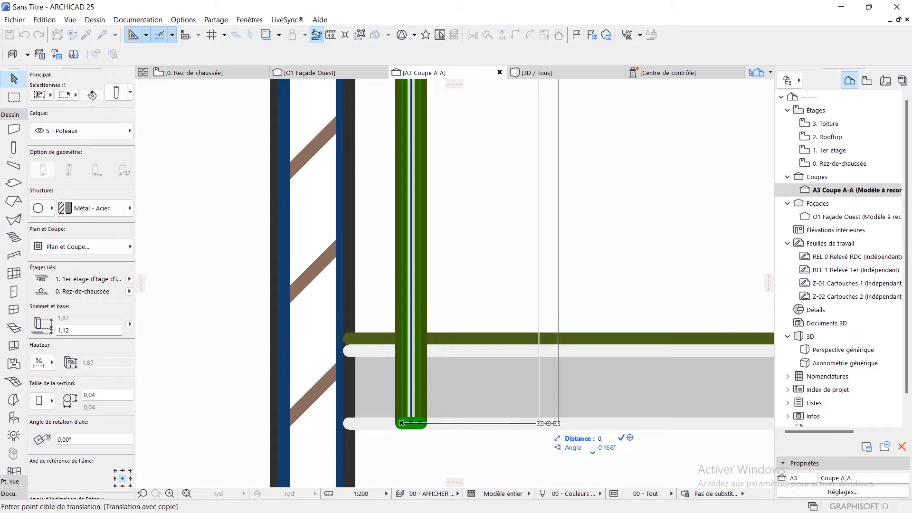
pyautogui.press('Return')
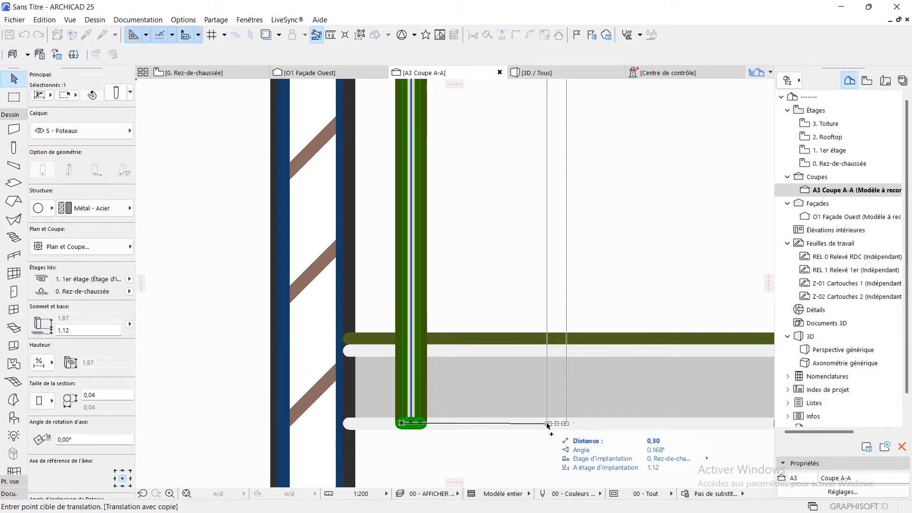
pyautogui.scroll(-5, 442, 401)
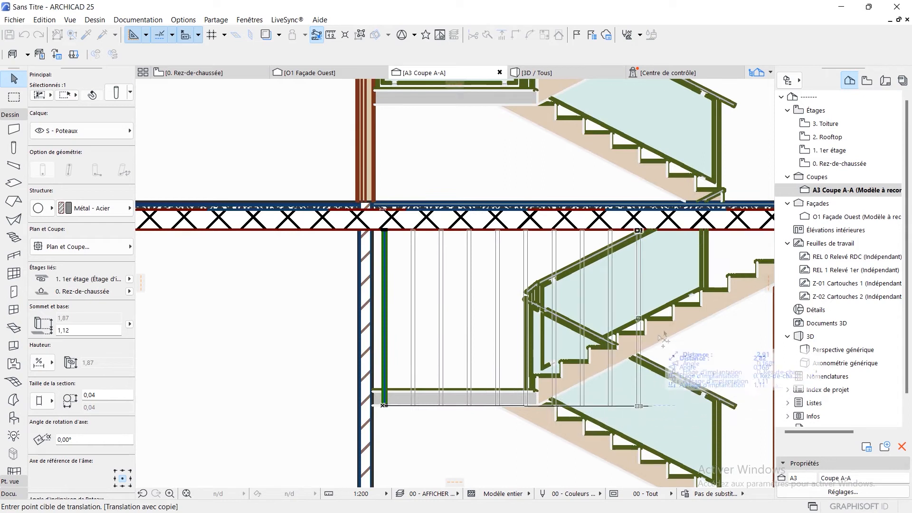
pyautogui.moveTo(717, 296); pyautogui.dragTo(498, 325, button='middle')
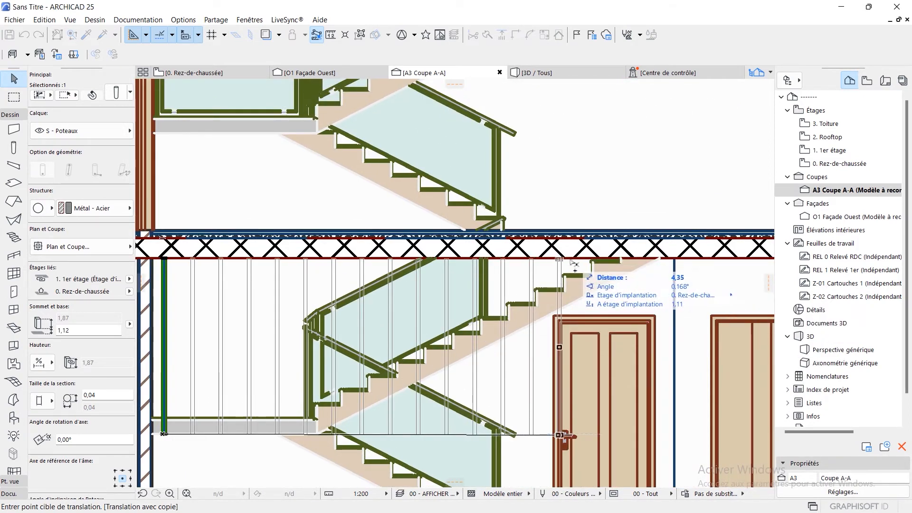
pyautogui.click(552, 277)
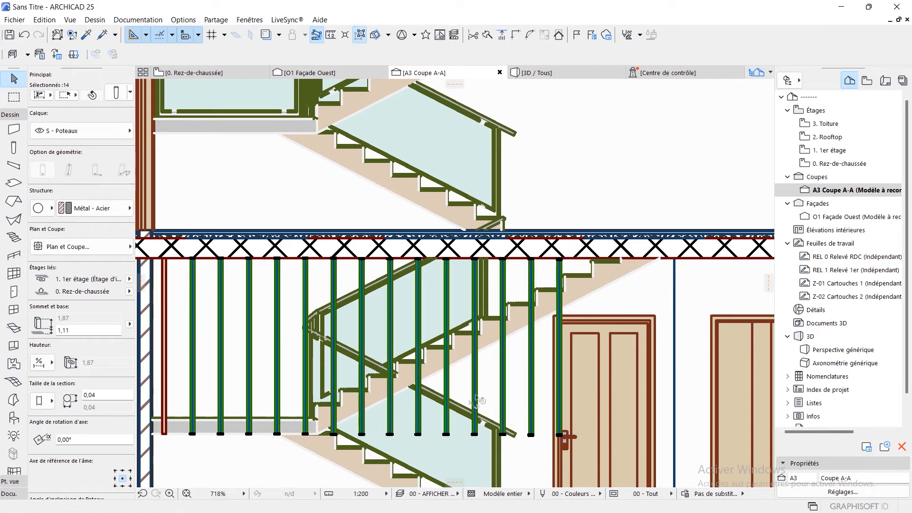
# - Try to stretch the bases of all 14 copied columns up to the tread beneath the last column, and undo it
pyautogui.moveTo(557, 384); pyautogui.dragTo(591, 341, button='middle')
pyautogui.scroll(4, 591, 341)
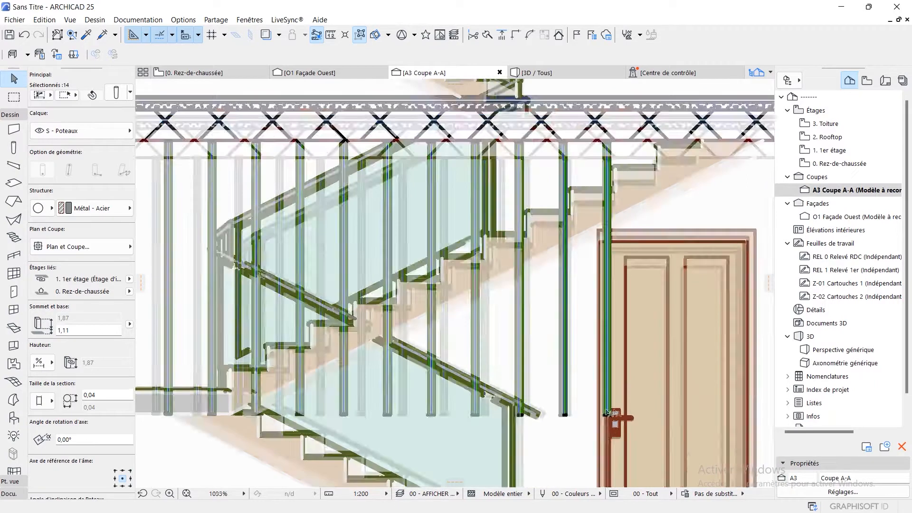
pyautogui.scroll(10, 602, 417)
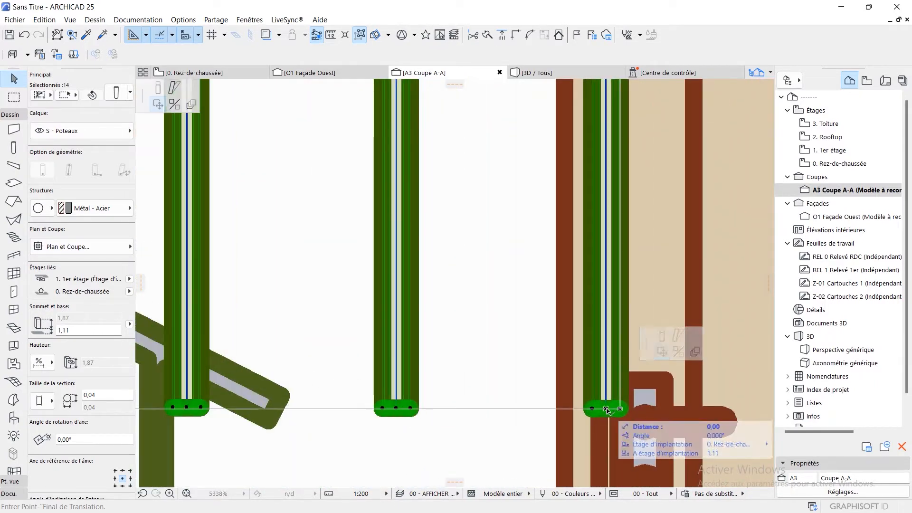
pyautogui.click(159, 88)
pyautogui.scroll(-8, 551, 261)
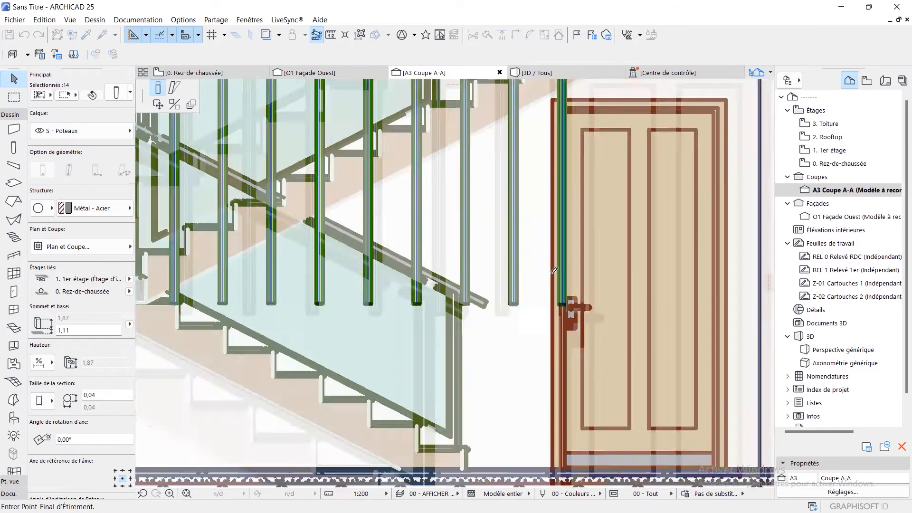
pyautogui.scroll(10, 551, 262)
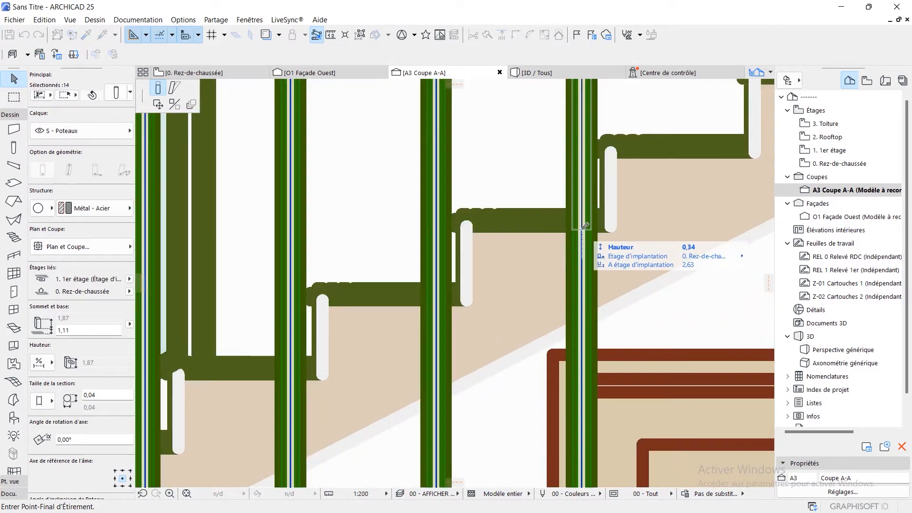
pyautogui.click(614, 228)
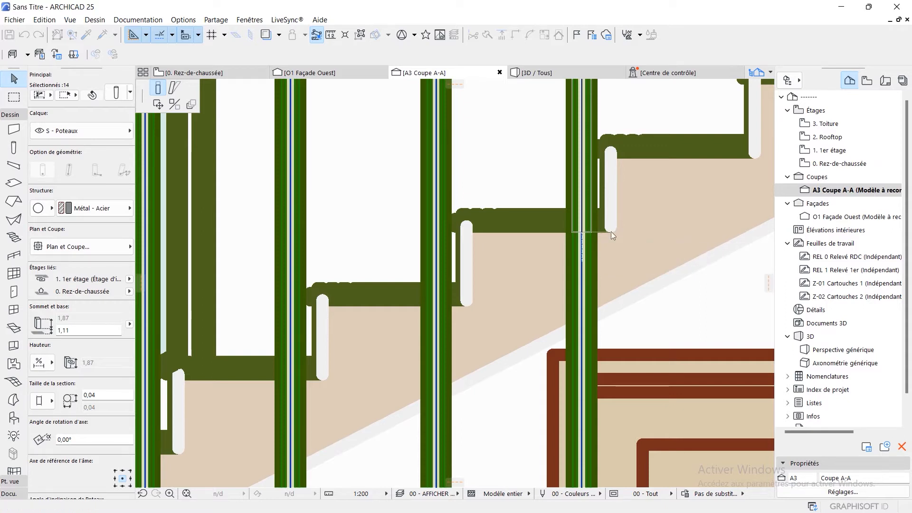
pyautogui.scroll(-6, 577, 266)
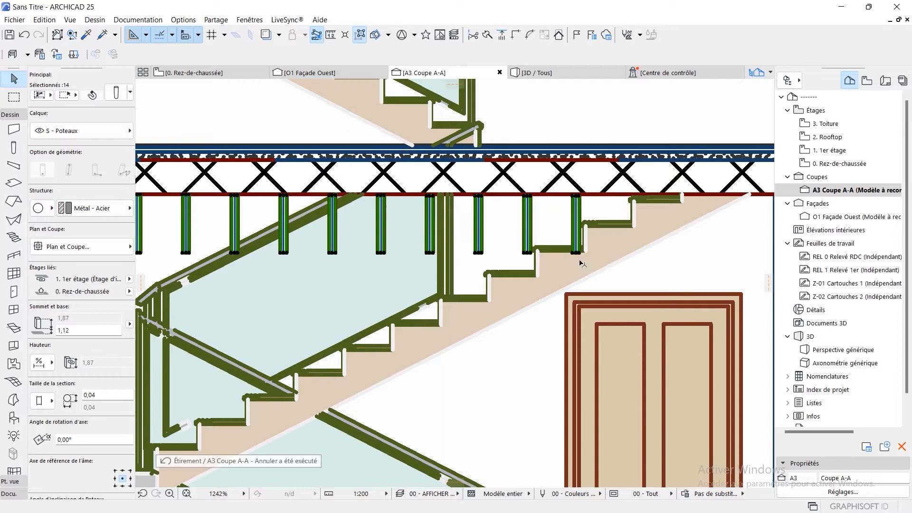
pyautogui.scroll(-2, 576, 337)
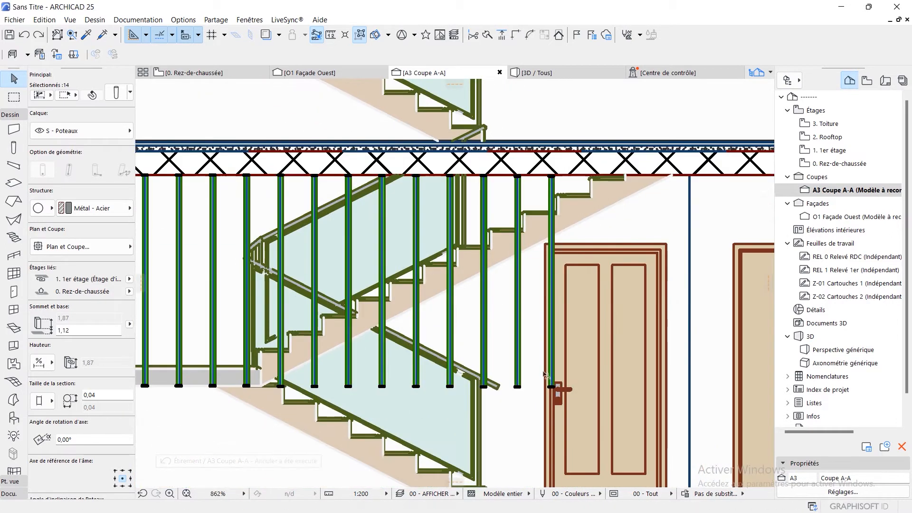
# - Stretch the base of the last column up to the underside of the tread beneath it, giving a 0.35 m height
pyautogui.press('Escape')
pyautogui.click(551, 384)
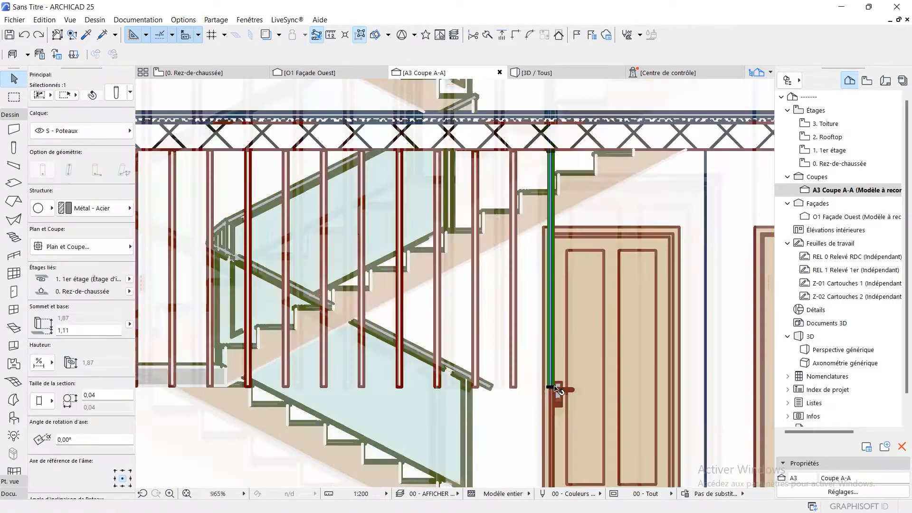
pyautogui.scroll(10, 552, 384)
pyautogui.click(532, 393)
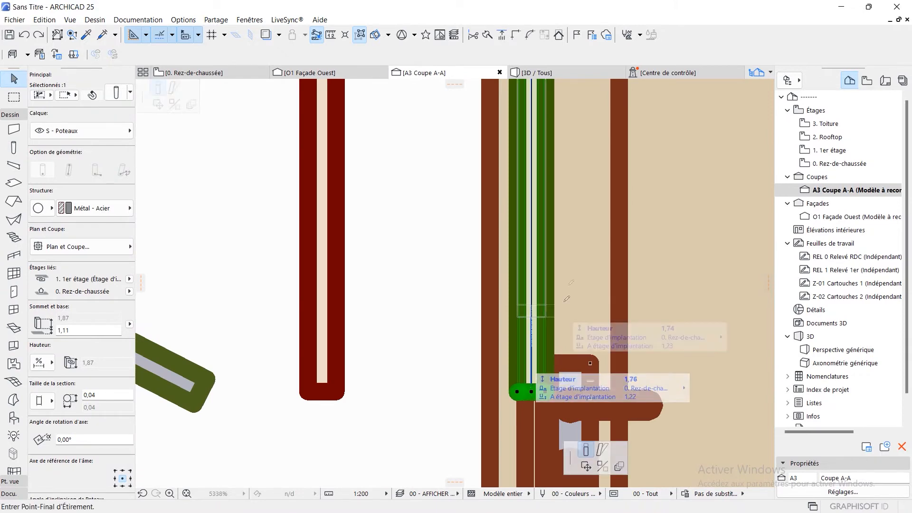
pyautogui.scroll(-10, 532, 380)
pyautogui.scroll(10, 528, 233)
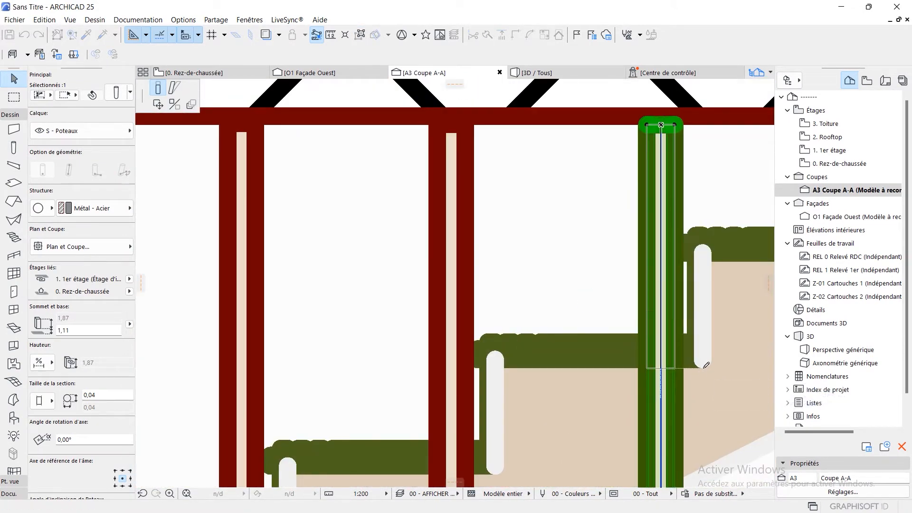
pyautogui.click(706, 365)
pyautogui.scroll(-10, 589, 283)
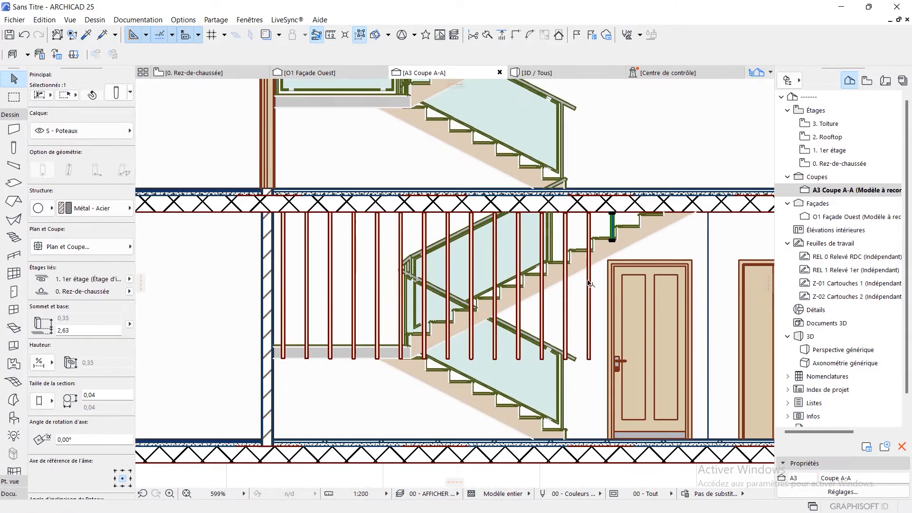
# - Raise the base of the second-to-last column to the underside of its tread, giving a 0.50 m height
pyautogui.scroll(10, 588, 357)
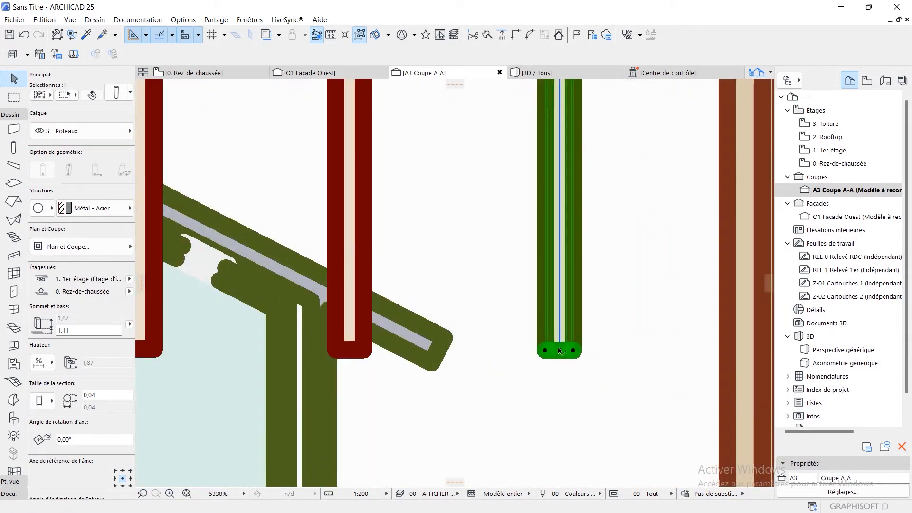
pyautogui.scroll(-10, 562, 352)
pyautogui.scroll(5, 585, 172)
pyautogui.scroll(5, 586, 172)
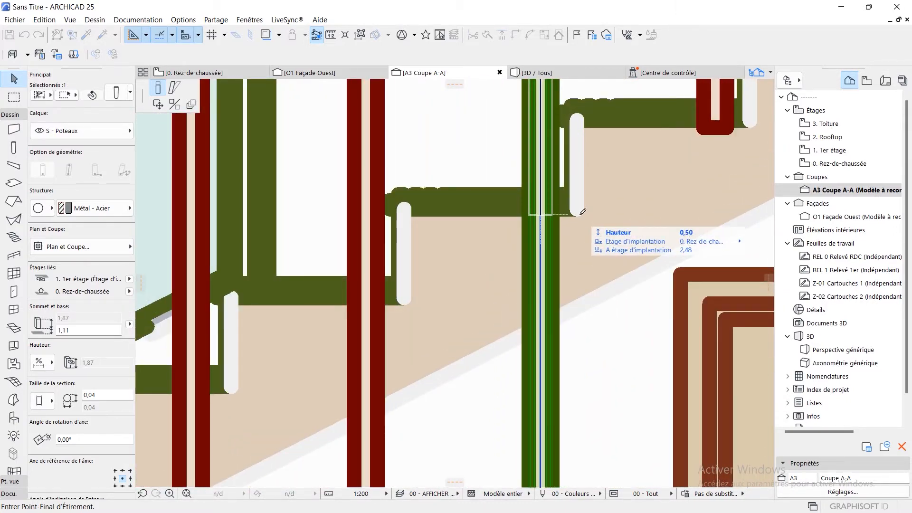
pyautogui.click(583, 212)
pyautogui.scroll(-10, 575, 223)
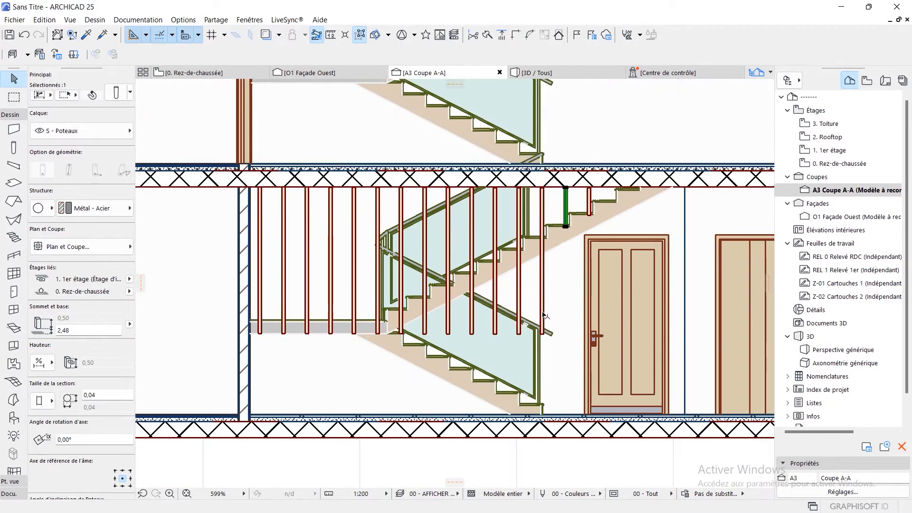
# - Raise the base of the third column from the upper end of the flight to the underside of its tread
pyautogui.scroll(10, 546, 335)
pyautogui.click(510, 312)
pyautogui.scroll(-8, 548, 204)
pyautogui.scroll(6, 585, 202)
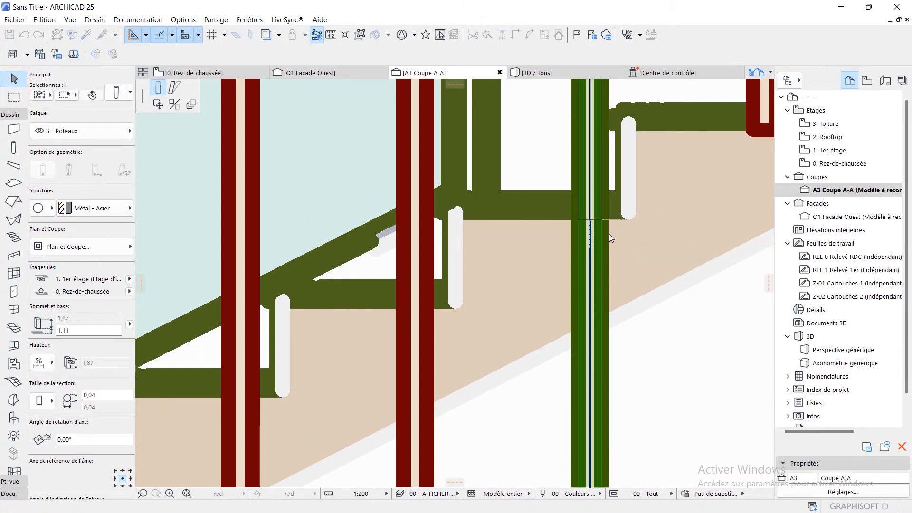
pyautogui.scroll(-10, 597, 245)
# - Raise the base of the fourth column from the upper end of the flight to the underside of its tread
pyautogui.scroll(3, 577, 280)
pyautogui.click(576, 347)
pyautogui.scroll(5, 576, 365)
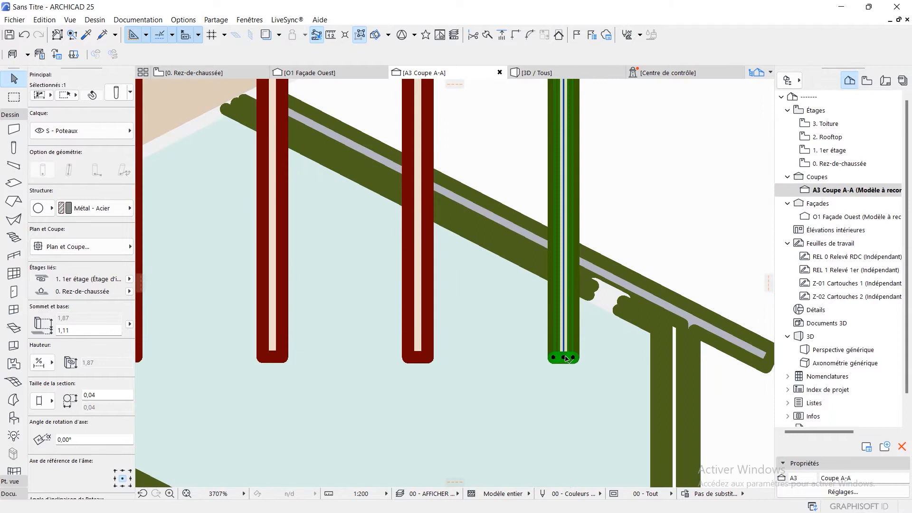
pyautogui.click(563, 358)
pyautogui.scroll(-3, 564, 240)
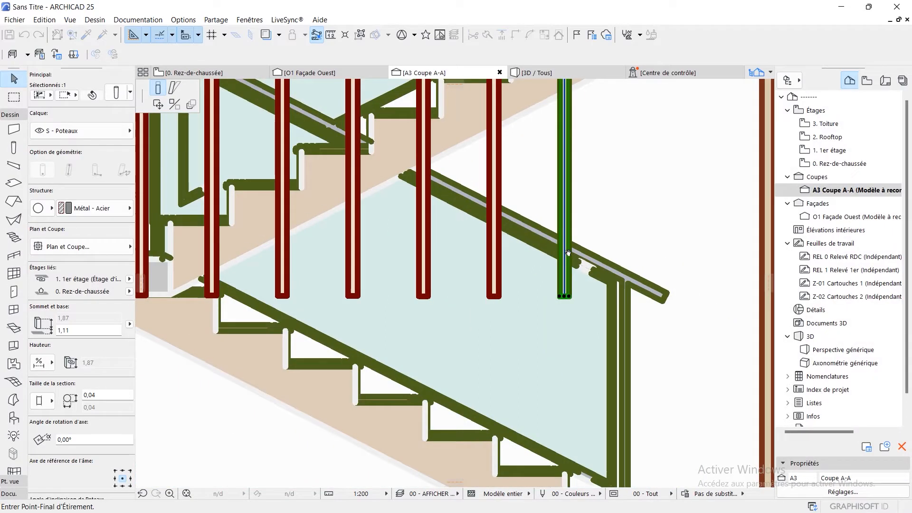
pyautogui.moveTo(549, 163); pyautogui.dragTo(528, 281, button='middle')
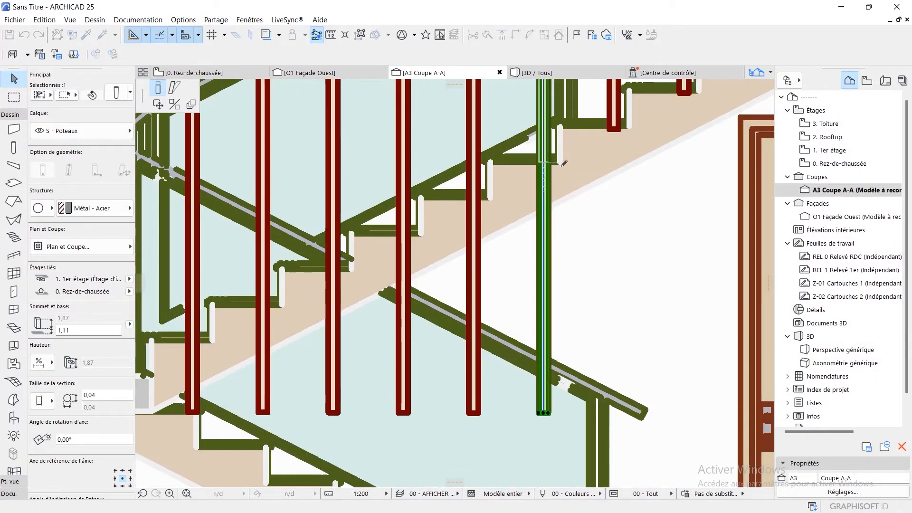
# - Shorten the fifth column from the upper end to 0.96 m by raising its base to the bottom of its tread
pyautogui.click(475, 267)
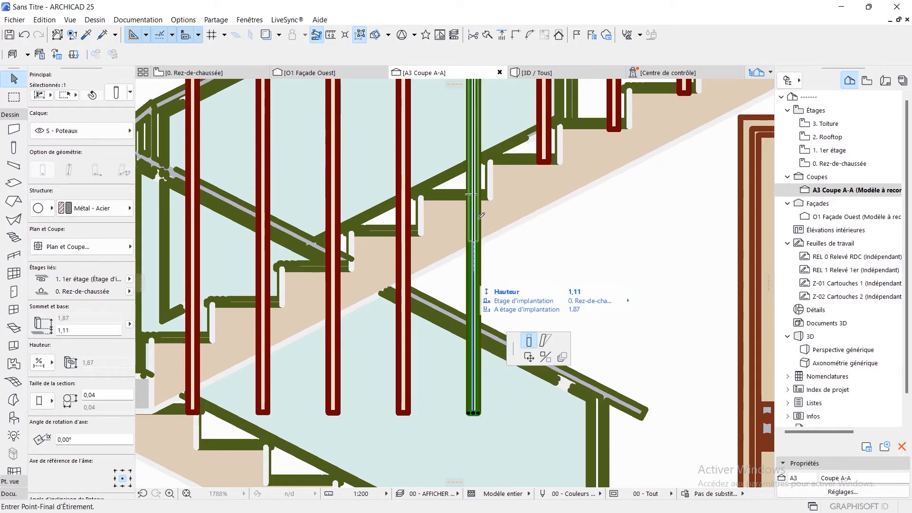
pyautogui.scroll(5, 479, 228)
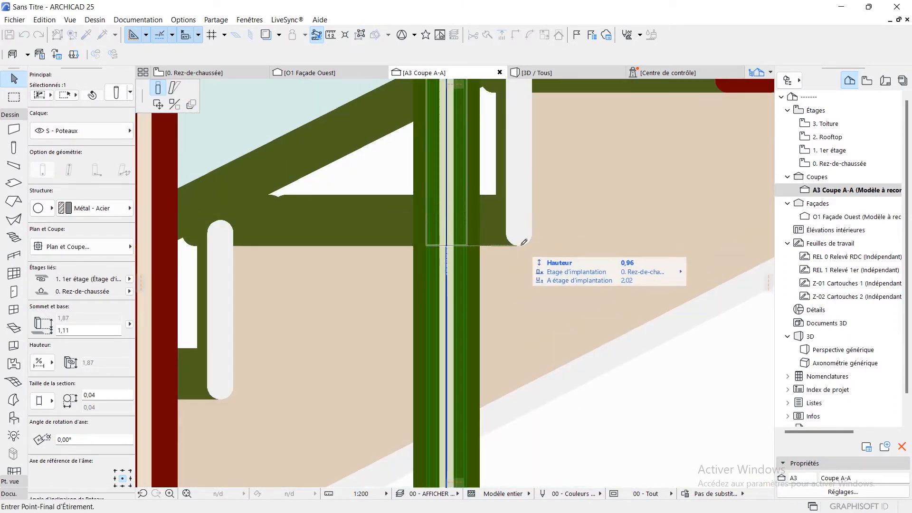
pyautogui.click(524, 242)
pyautogui.scroll(-5, 494, 264)
# - Shorten the sixth column from the upper end to 1.11 m, stretching its base up to its own tread's underside
pyautogui.click(429, 390)
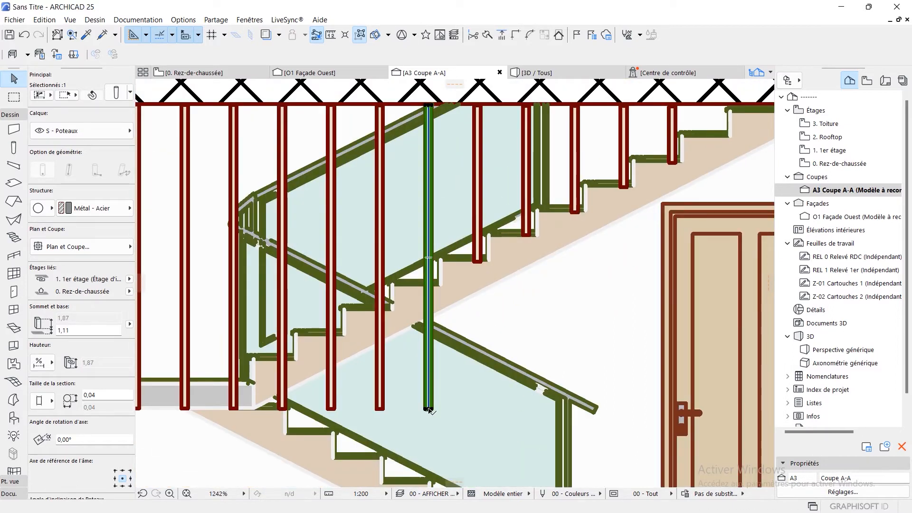
pyautogui.scroll(5, 442, 309)
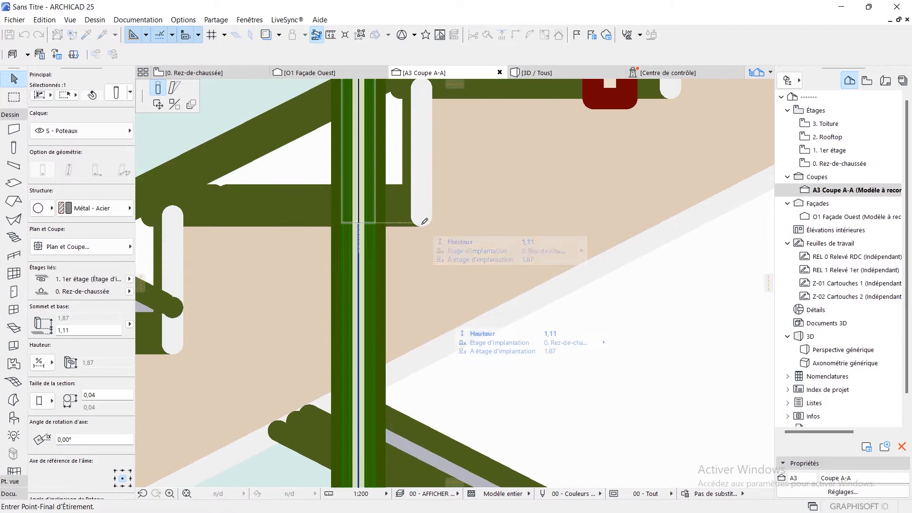
pyautogui.click(425, 223)
pyautogui.scroll(-5, 372, 249)
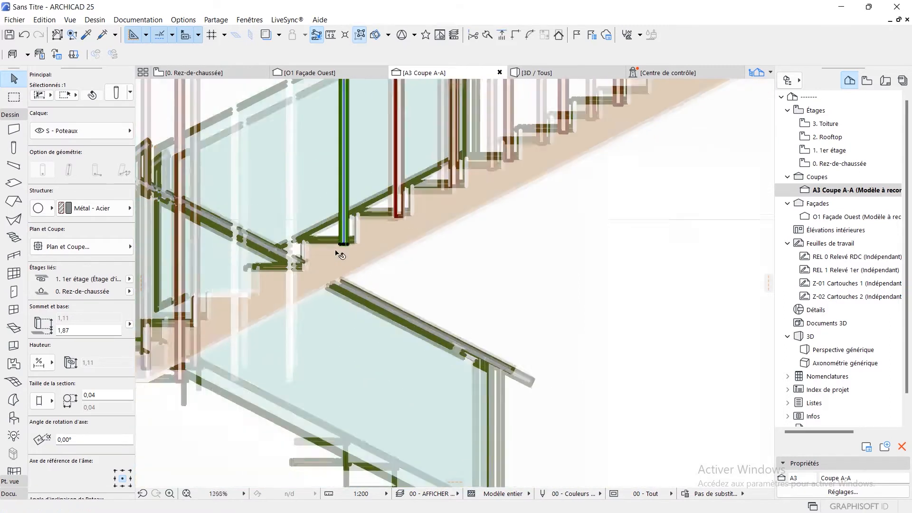
# - Stretch the base of the seventh column from the upper end up to its tread's underside, giving a 1.27 m height
pyautogui.moveTo(504, 265); pyautogui.dragTo(531, 267, button='middle')
pyautogui.click(458, 310)
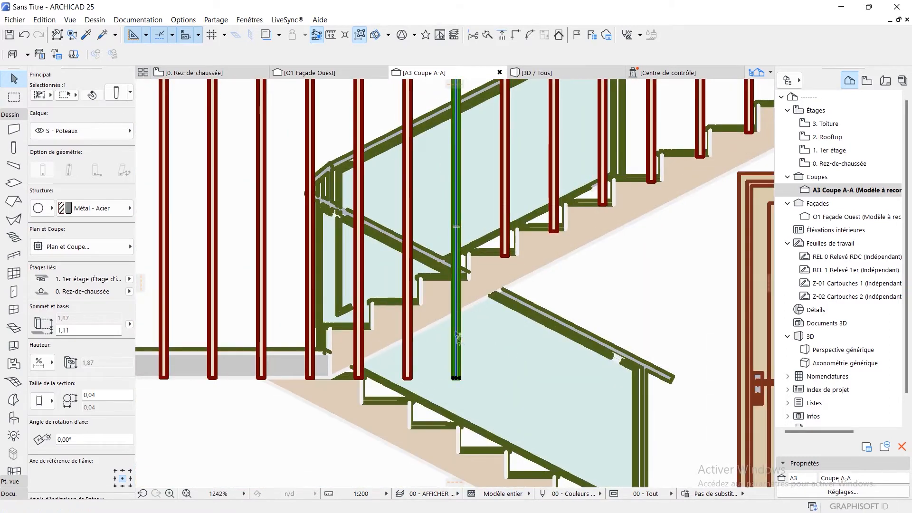
pyautogui.scroll(5, 460, 352)
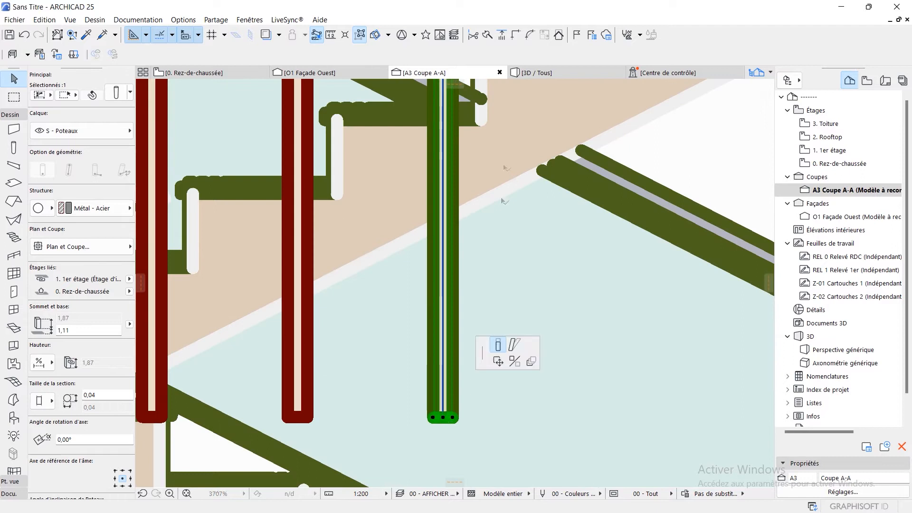
pyautogui.click(480, 123)
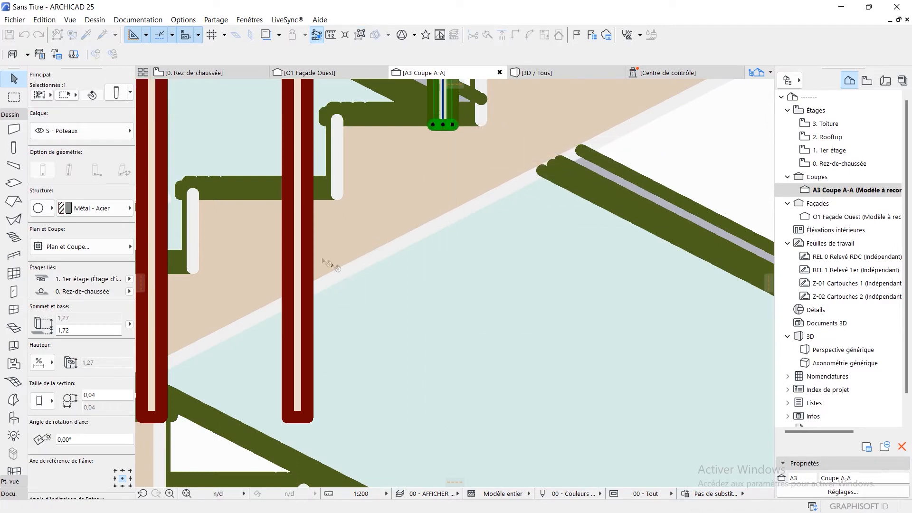
# - Stretch the base of the column over the second step above the landing to its tread's underside, giving a 1.42 m height
pyautogui.click(303, 313)
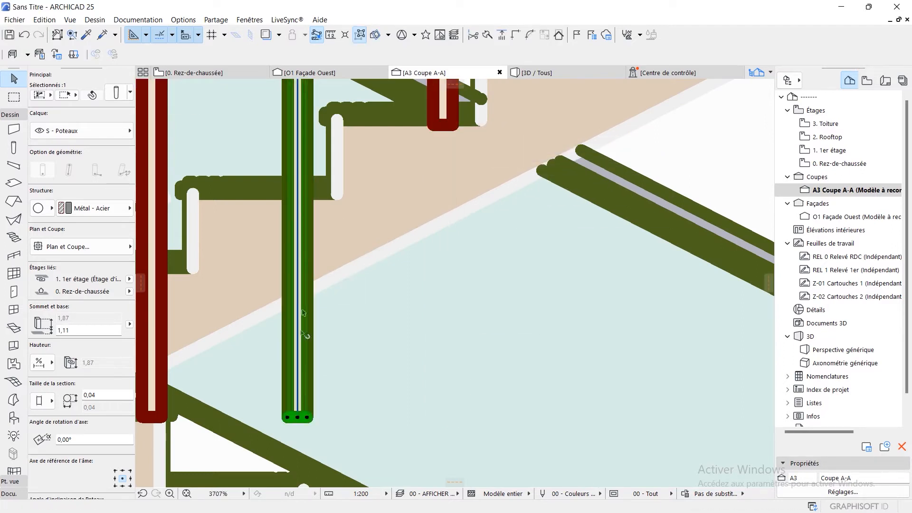
pyautogui.click(298, 419)
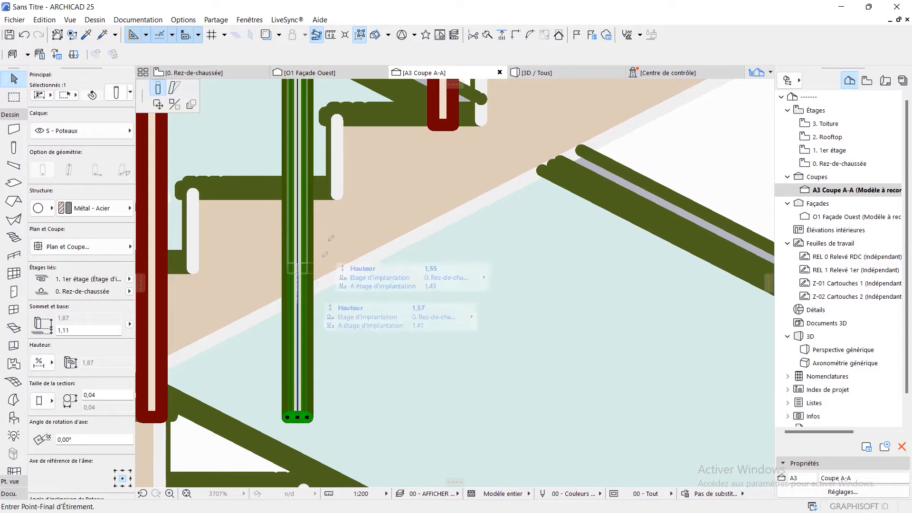
pyautogui.click(338, 194)
pyautogui.scroll(-8, 342, 199)
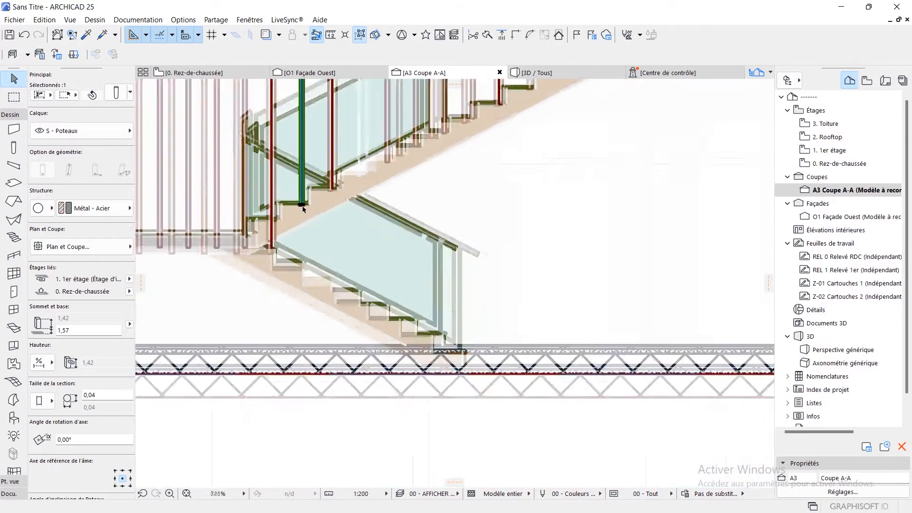
# - Shorten the column over the first step above the landing to 1.58 m by raising its base to the tread's underside
pyautogui.scroll(5, 445, 363)
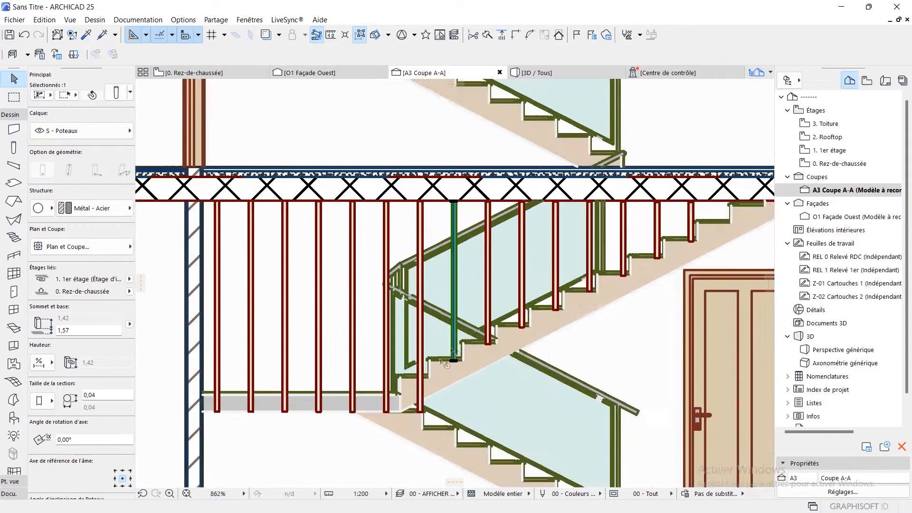
pyautogui.scroll(10, 420, 388)
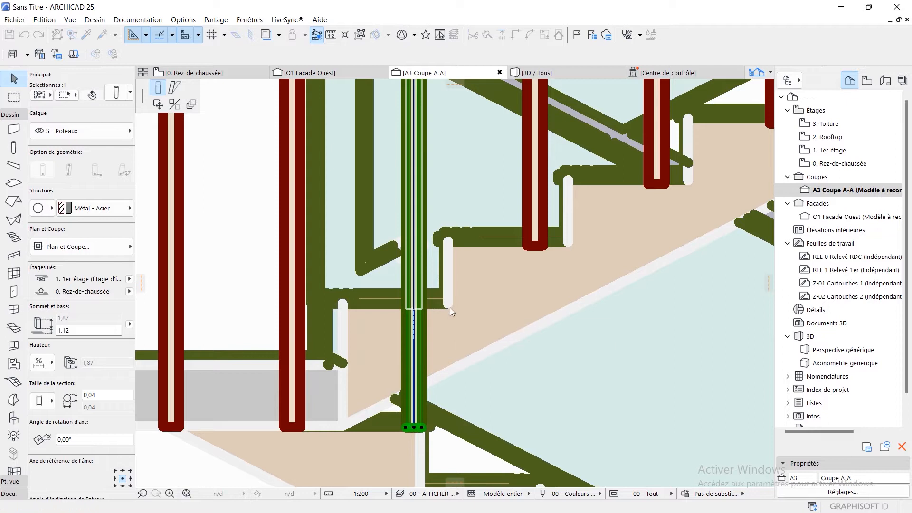
pyautogui.click(448, 306)
pyautogui.scroll(-5, 449, 308)
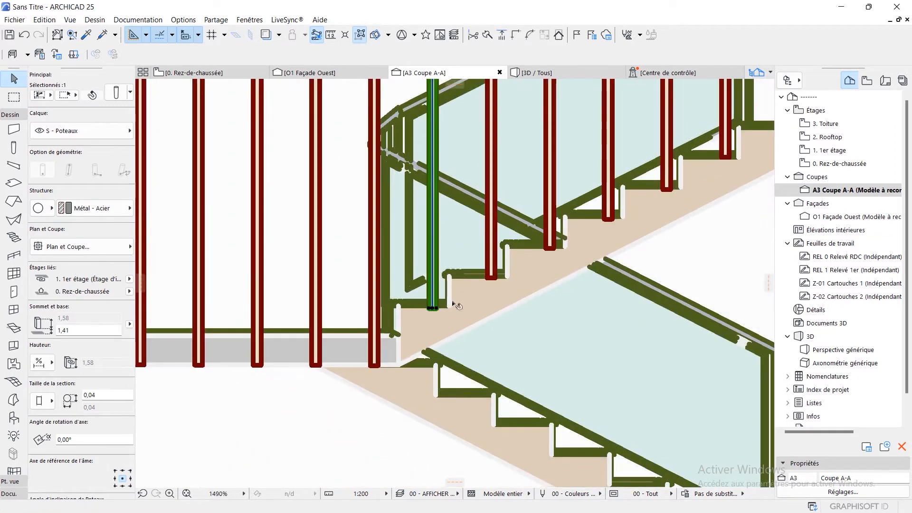
pyautogui.scroll(-4, 452, 303)
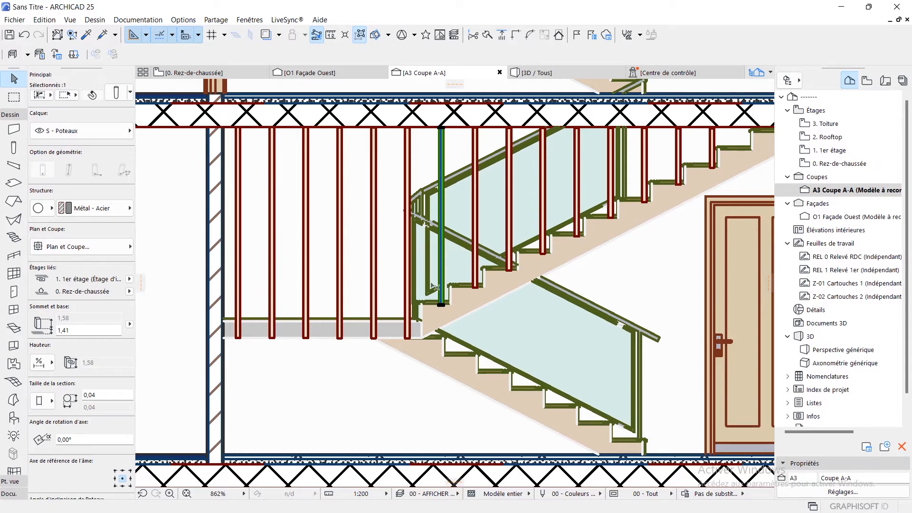
# - Deselect the column and examine the column railing along the landing and upper flight in the 3D view from several angles
pyautogui.scroll(-4, 587, 212)
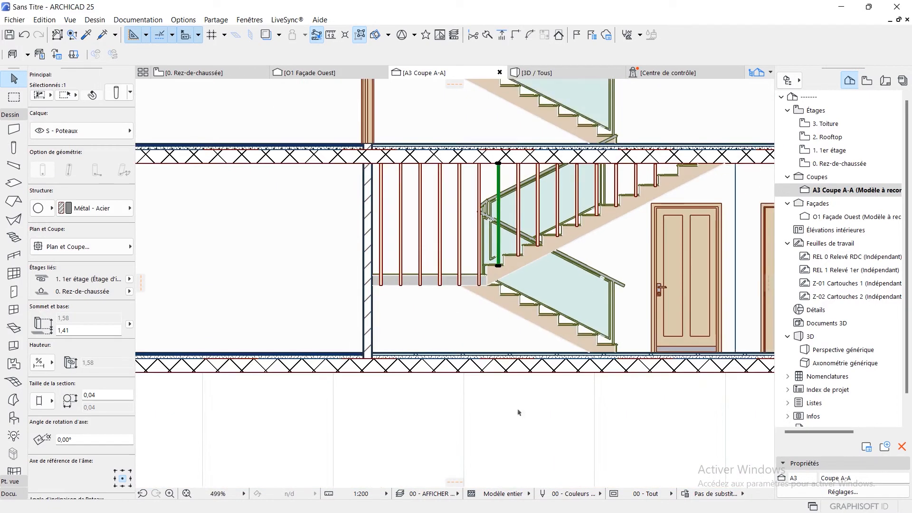
pyautogui.click(505, 396)
pyautogui.moveTo(520, 209)
pyautogui.mouseDown(button='middle')
pyautogui.moveTo(477, 233)
pyautogui.moveTo(481, 254)
pyautogui.moveTo(463, 246)
pyautogui.mouseUp(button='middle')
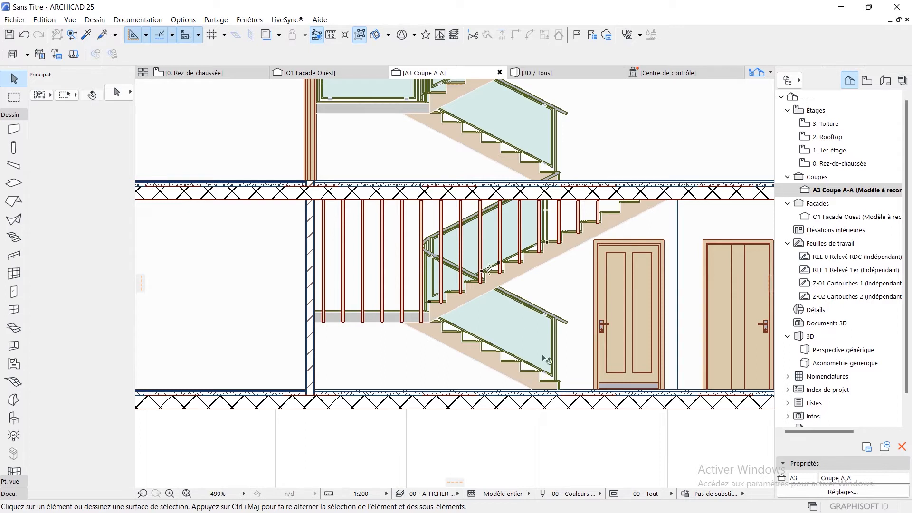
pyautogui.click(494, 242)
pyautogui.click(547, 76)
pyautogui.scroll(-4, 588, 272)
pyautogui.keyDown('shift'); pyautogui.moveTo(588, 272); pyautogui.dragTo(607, 253, button='middle'); pyautogui.keyUp('shift')
pyautogui.scroll(-4, 451, 248)
pyautogui.keyDown('shift'); pyautogui.moveTo(488, 269); pyautogui.dragTo(279, 227, button='middle'); pyautogui.keyUp('shift')
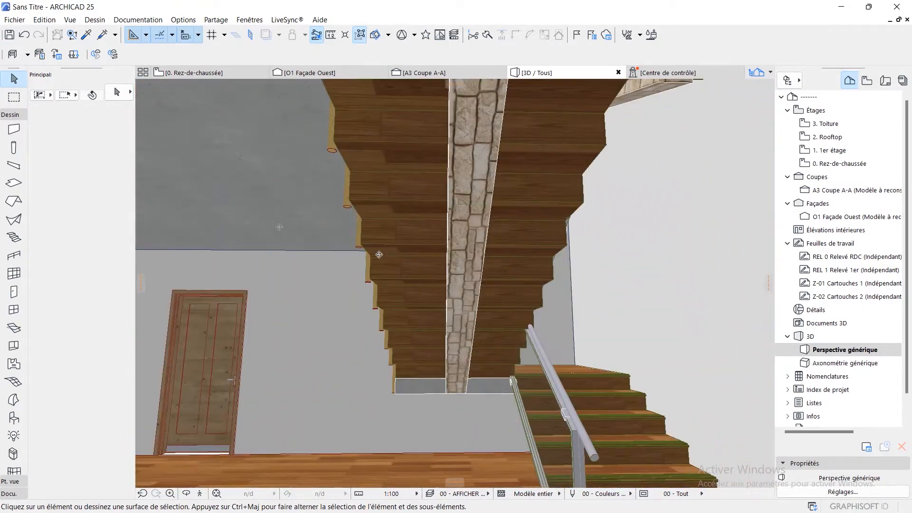
pyautogui.keyDown('shift'); pyautogui.moveTo(418, 166); pyautogui.dragTo(657, 258, button='middle'); pyautogui.keyUp('shift')
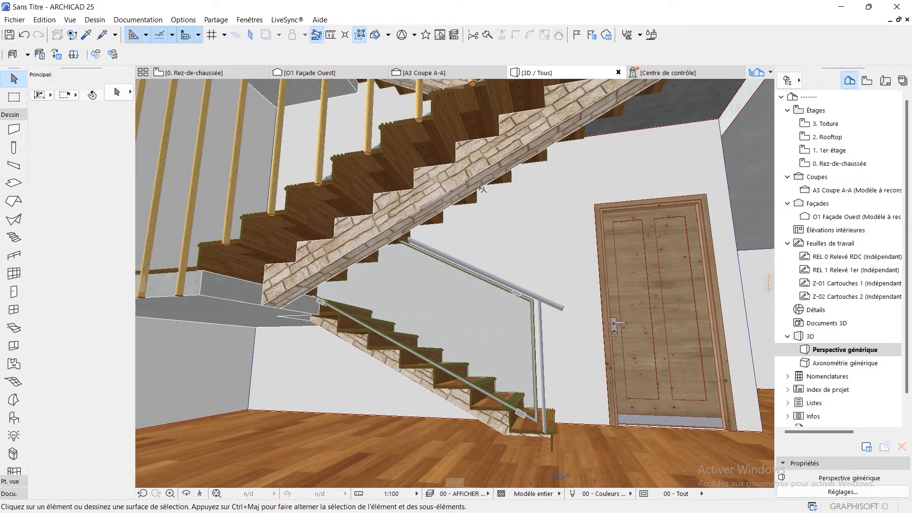
pyautogui.keyDown('shift'); pyautogui.moveTo(590, 350); pyautogui.dragTo(342, 373, button='middle'); pyautogui.keyUp('shift')
pyautogui.keyDown('shift'); pyautogui.moveTo(445, 302); pyautogui.dragTo(601, 246, button='middle'); pyautogui.keyUp('shift')
# - Open section A3 Coupe A-A focused on the ground-floor staircase and its columns
pyautogui.click(215, 74)
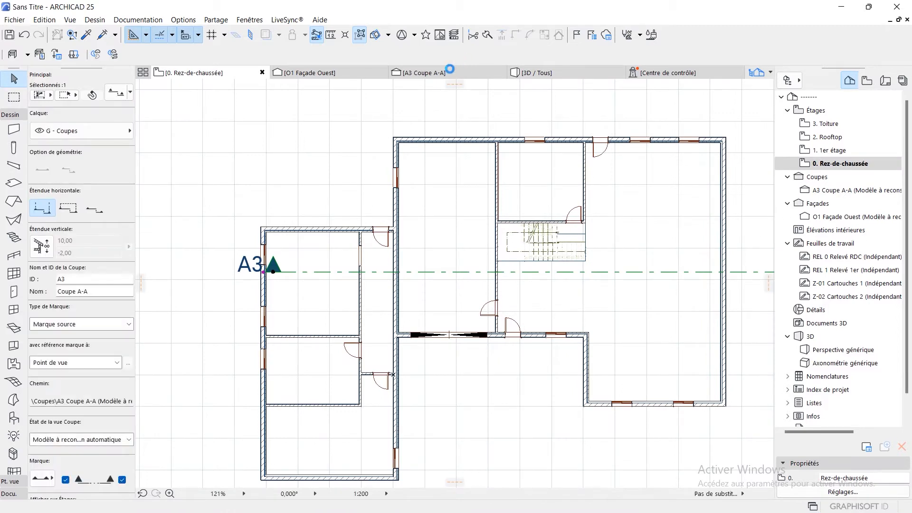
pyautogui.click(468, 68)
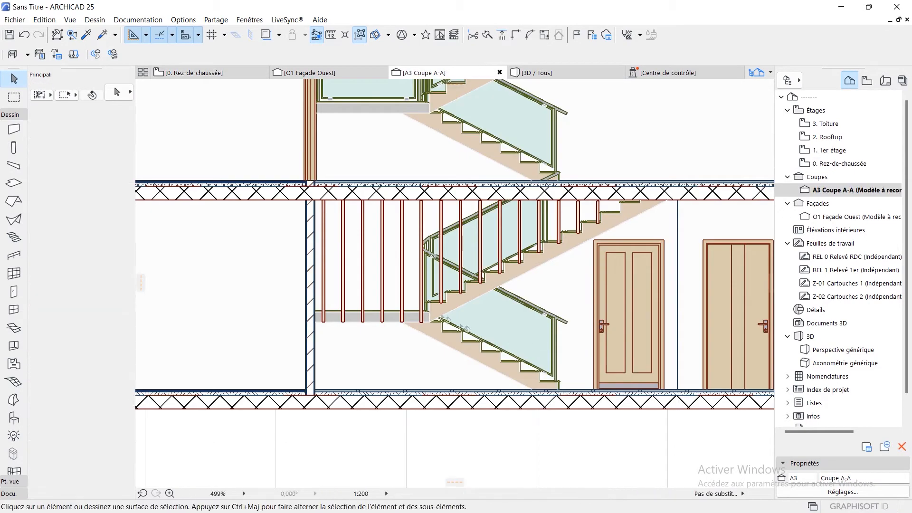
pyautogui.scroll(3, 479, 309)
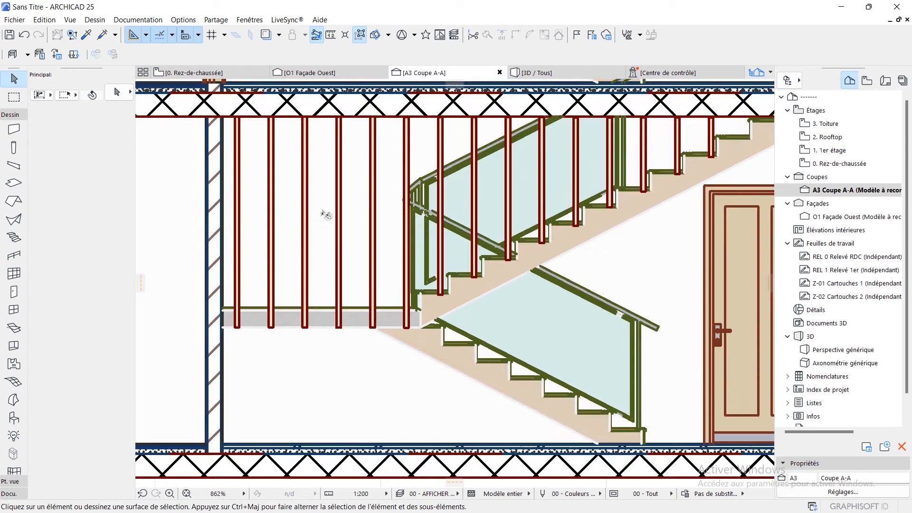
pyautogui.click(440, 139)
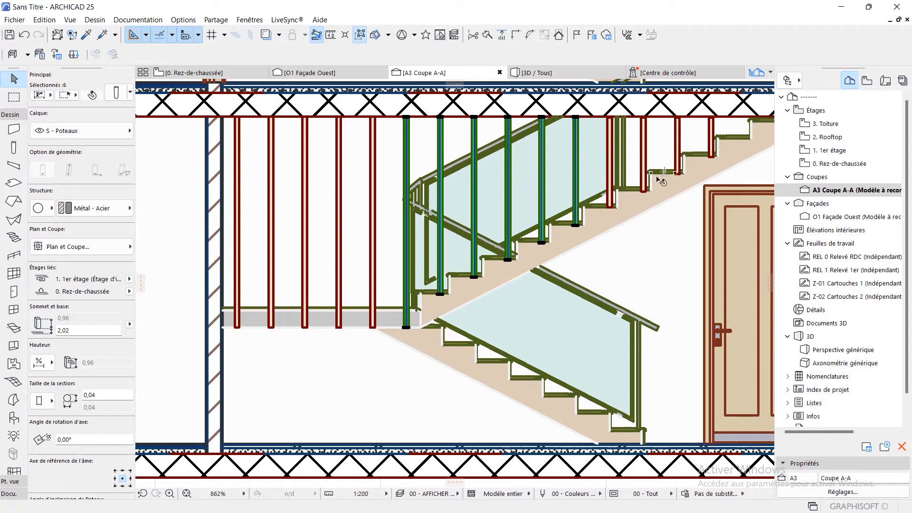
pyautogui.hotkey('ctrl', 'shift', 'd')
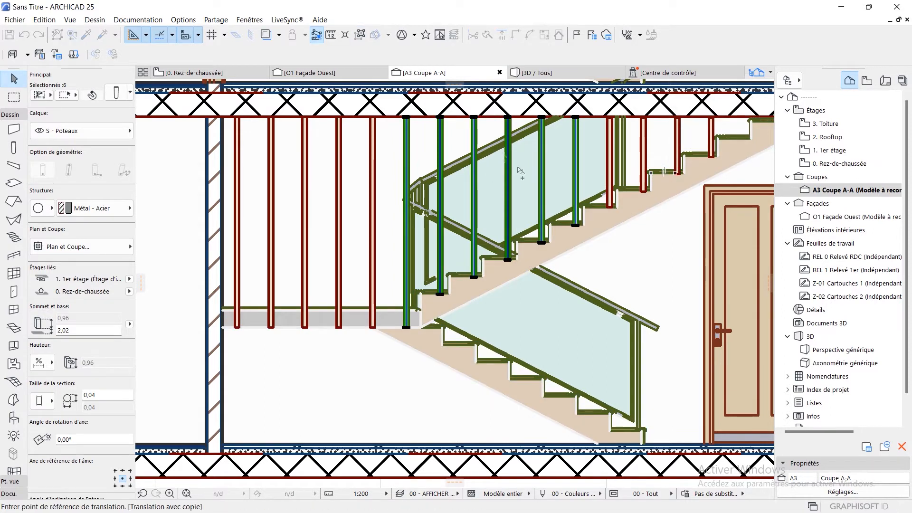
pyautogui.moveTo(557, 241); pyautogui.dragTo(538, 215, button='middle')
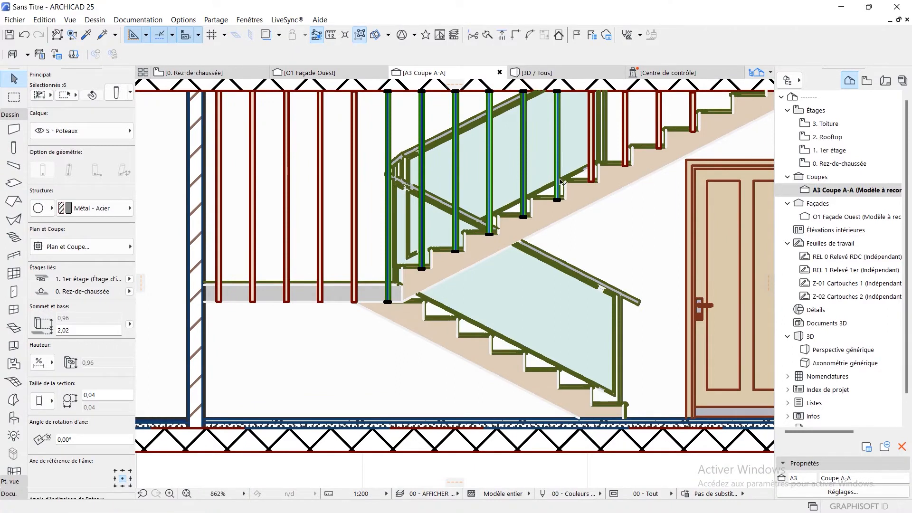
pyautogui.rightClick(560, 181)
pyautogui.press('Escape')
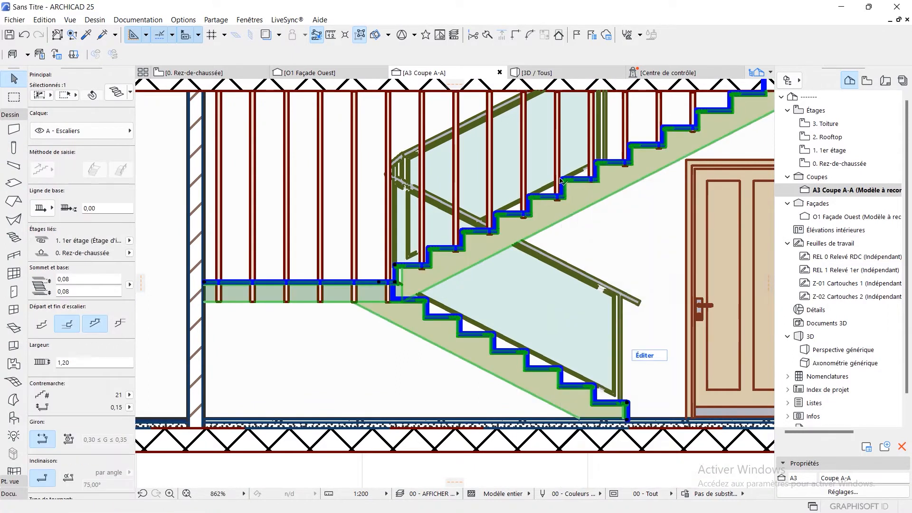
pyautogui.press('Escape')
# - Mirror a copy of the last landing column and the first five upper-flight columns about a vertical axis through the sixth upper-flight column
pyautogui.click(523, 152)
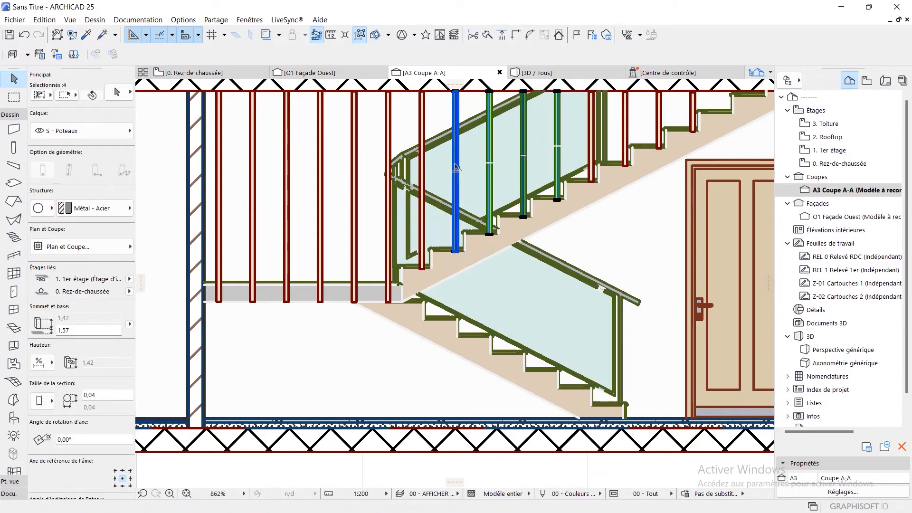
pyautogui.keyDown('shift'); pyautogui.click(422, 172); pyautogui.keyUp('shift')
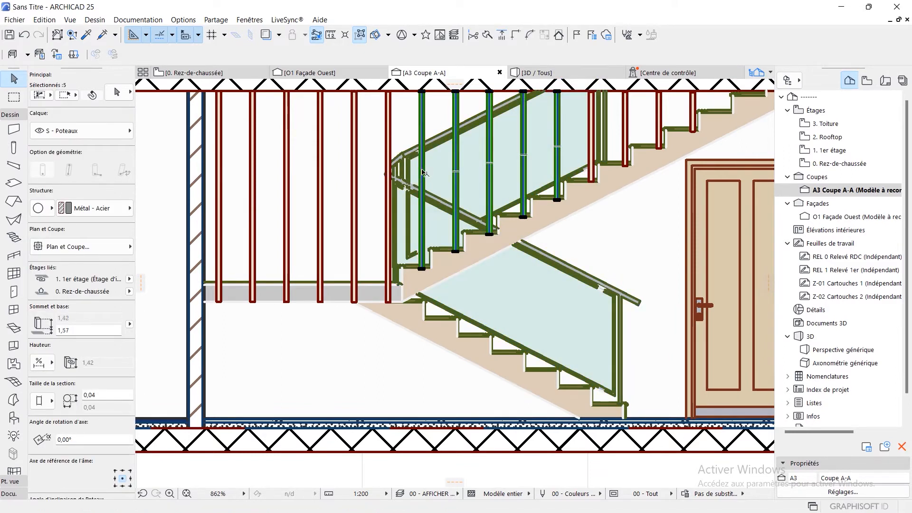
pyautogui.rightClick(386, 134)
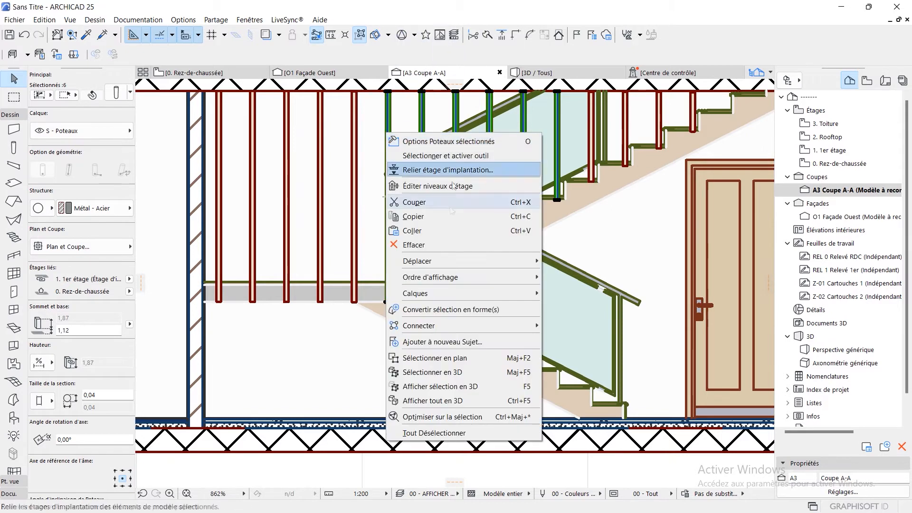
pyautogui.moveTo(466, 261)
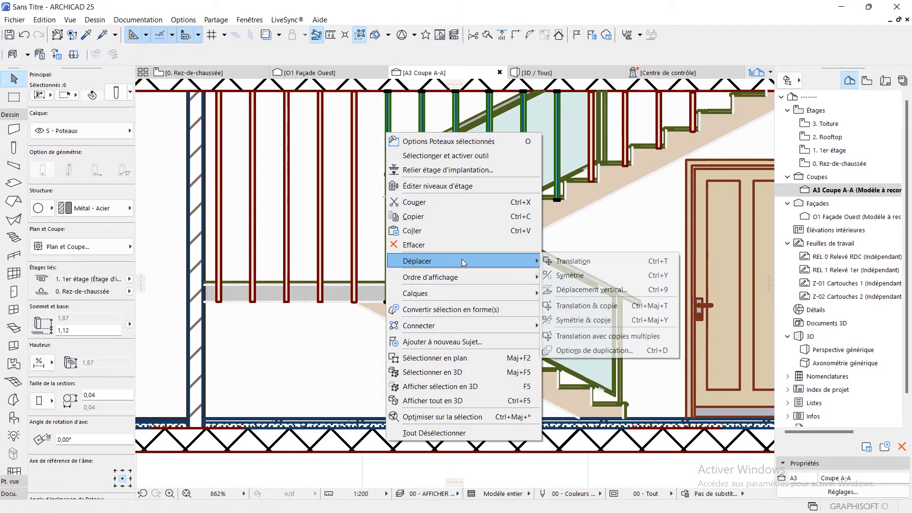
pyautogui.click(594, 319)
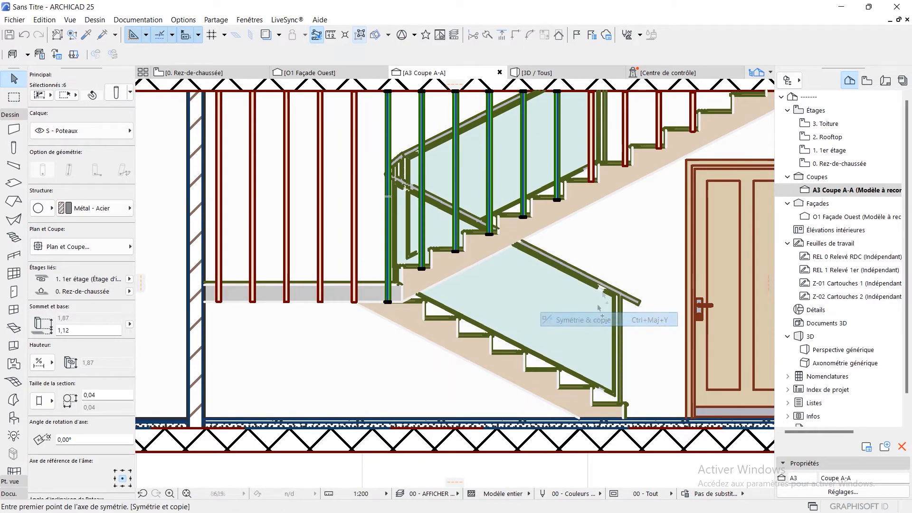
pyautogui.click(591, 182)
pyautogui.click(592, 223)
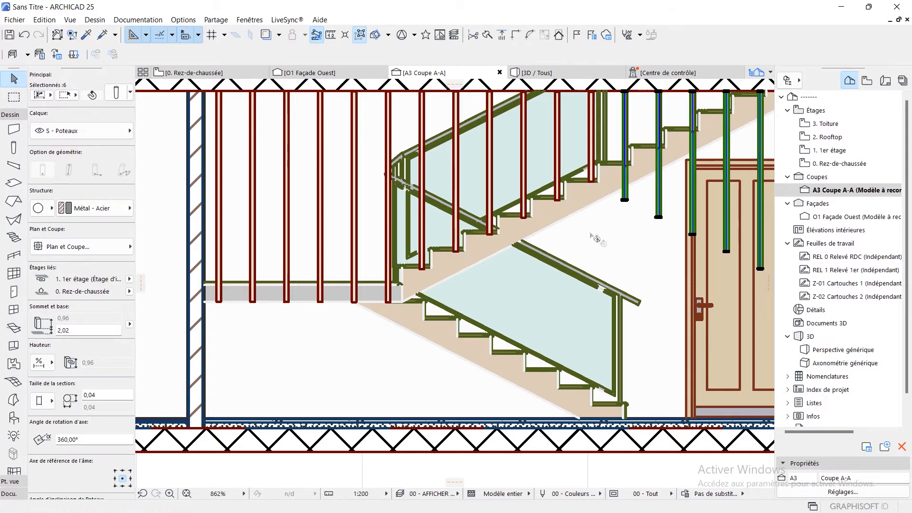
pyautogui.scroll(-3, 602, 243)
pyautogui.moveTo(604, 245); pyautogui.dragTo(489, 258, button='middle')
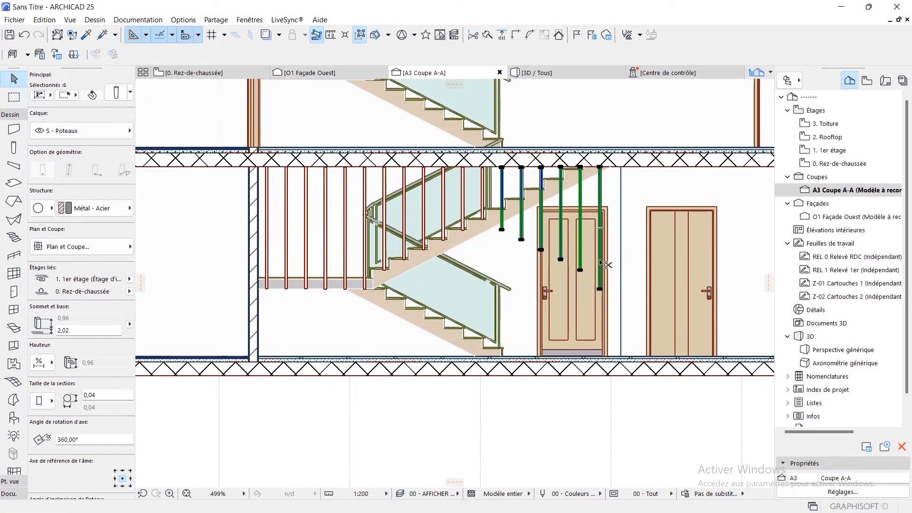
# - Move the six mirrored columns down to the lower flight, placing the longest column's base on the first step
pyautogui.scroll(4, 659, 292)
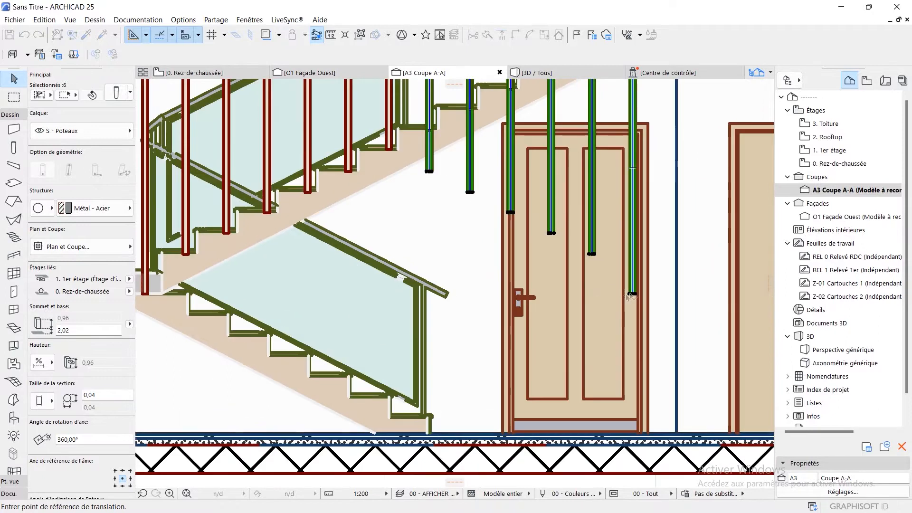
pyautogui.click(630, 294)
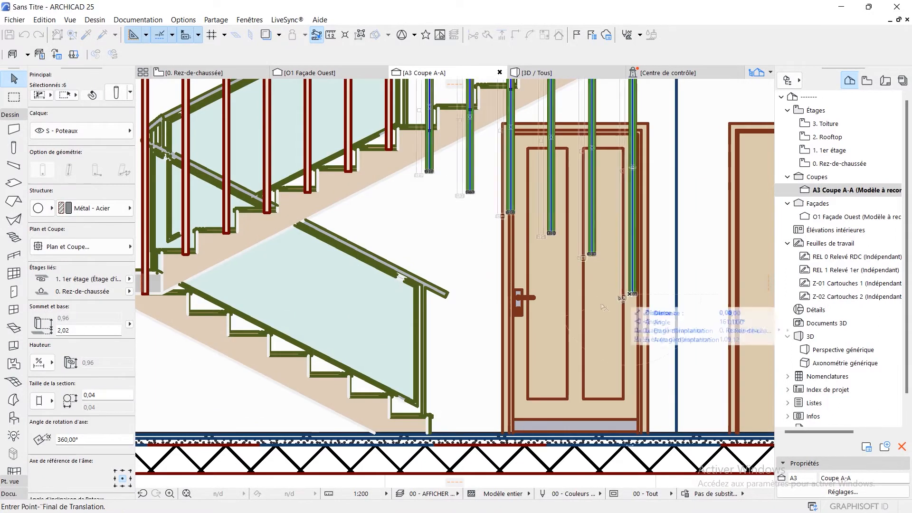
pyautogui.click(424, 415)
pyautogui.moveTo(458, 359); pyautogui.dragTo(636, 351, button='middle')
pyautogui.scroll(3, 604, 156)
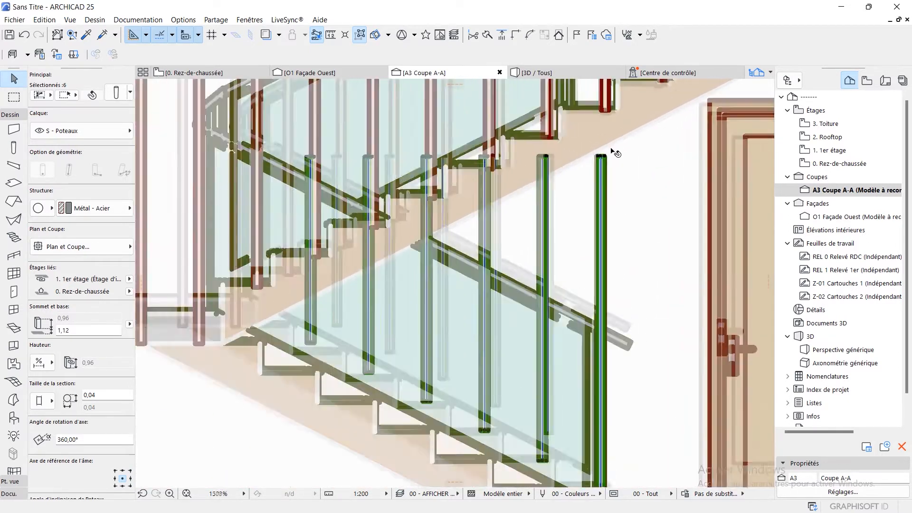
# - Stretch the top of the lower flight's outermost column up toward the column above it, giving a 2.08 m height
pyautogui.press('Escape')
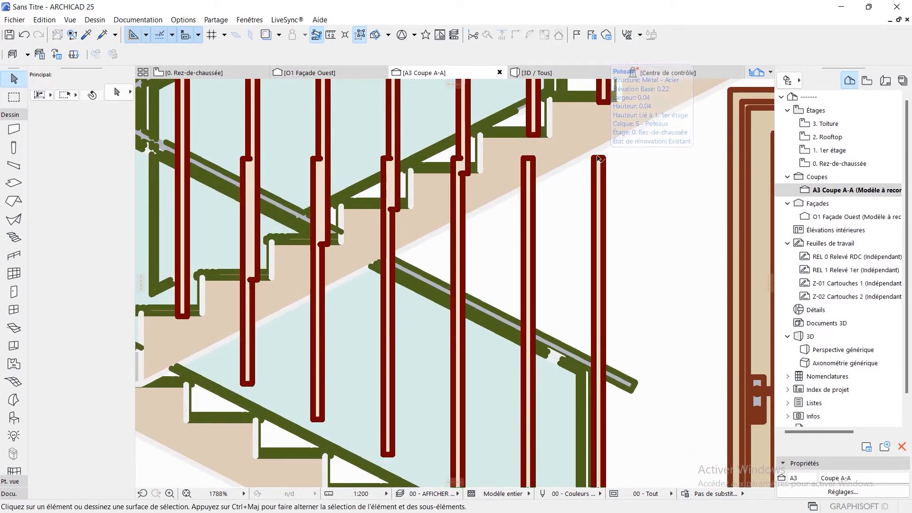
pyautogui.click(599, 161)
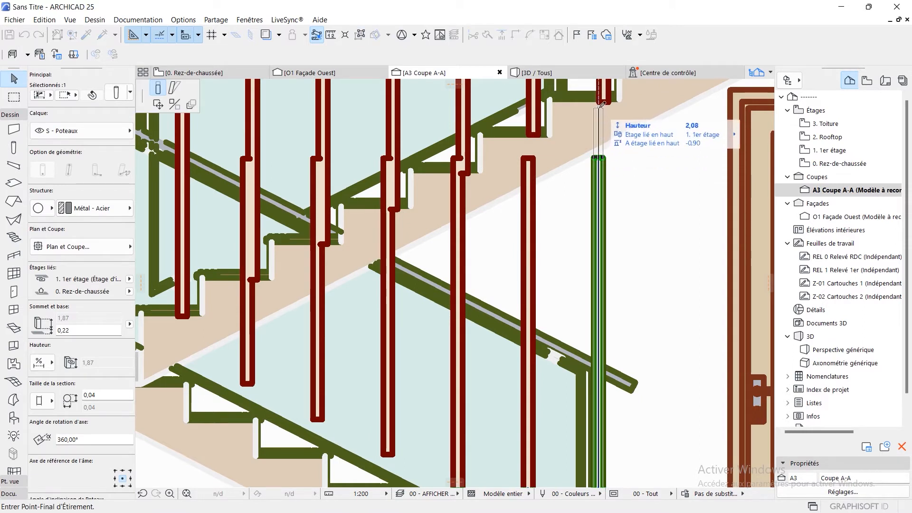
pyautogui.click(606, 121)
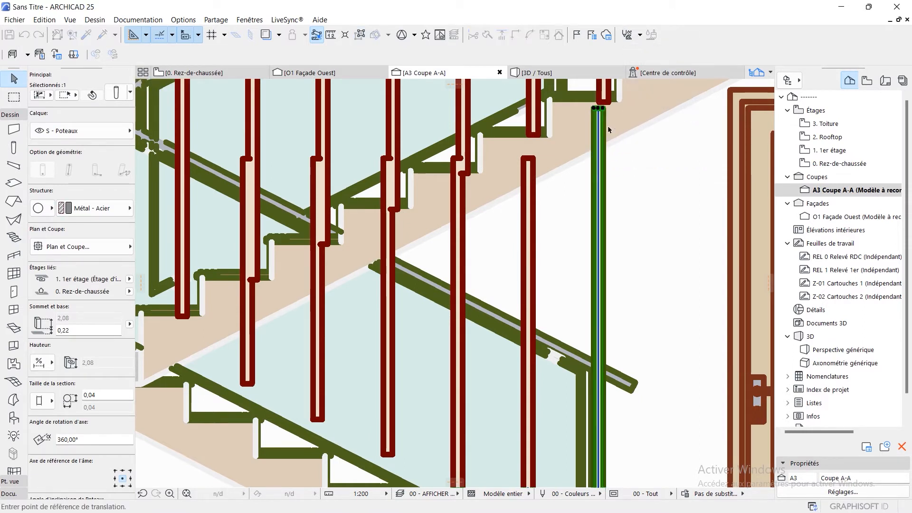
# - Move the stretched column so its top corner meets the base corner of the upper-flight column above, then deselect it
pyautogui.hotkey('ctrl', 'd')
pyautogui.scroll(5, 606, 119)
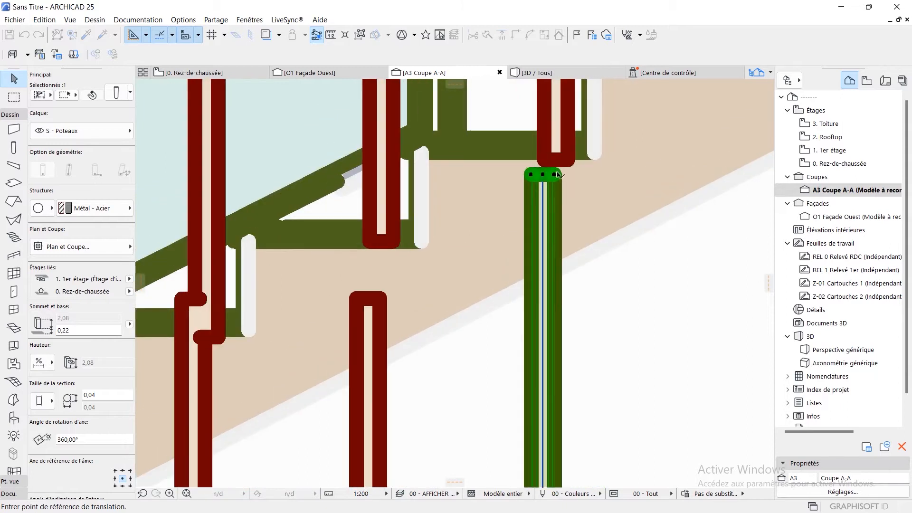
pyautogui.click(554, 175)
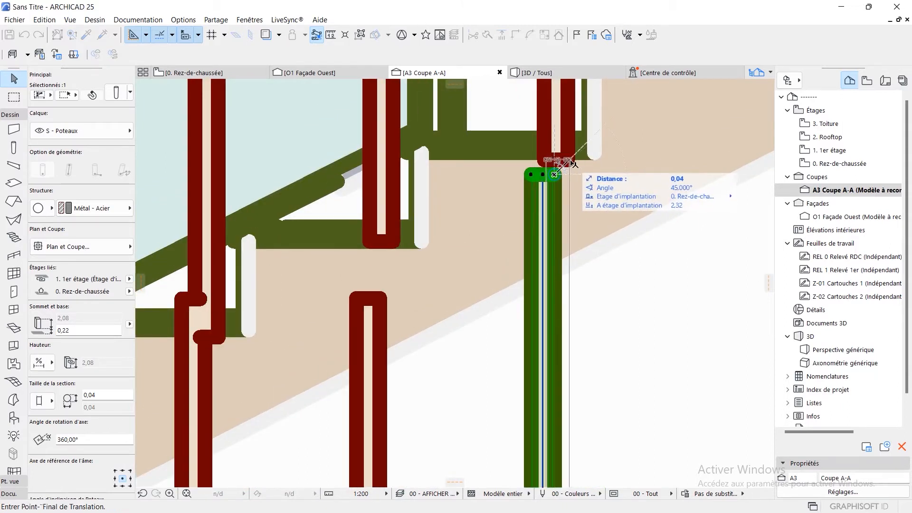
pyautogui.click(567, 162)
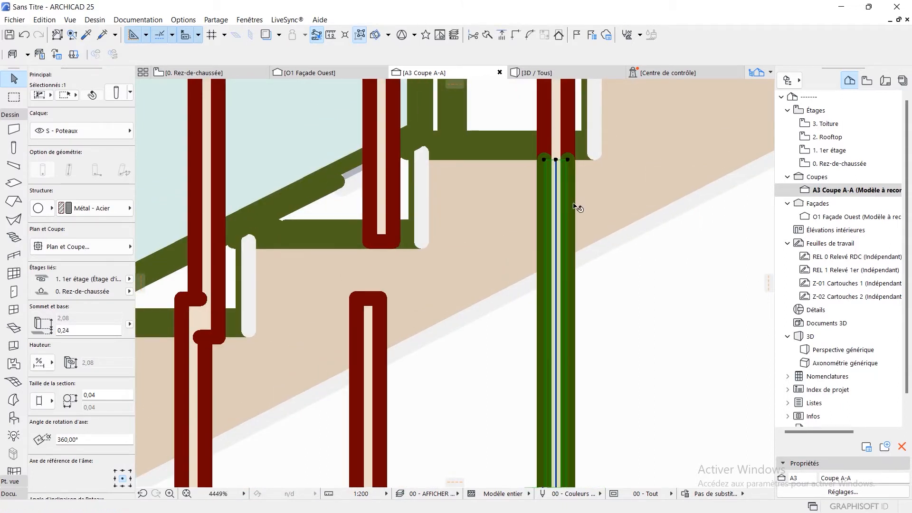
pyautogui.scroll(-3, 577, 204)
pyautogui.press('Escape')
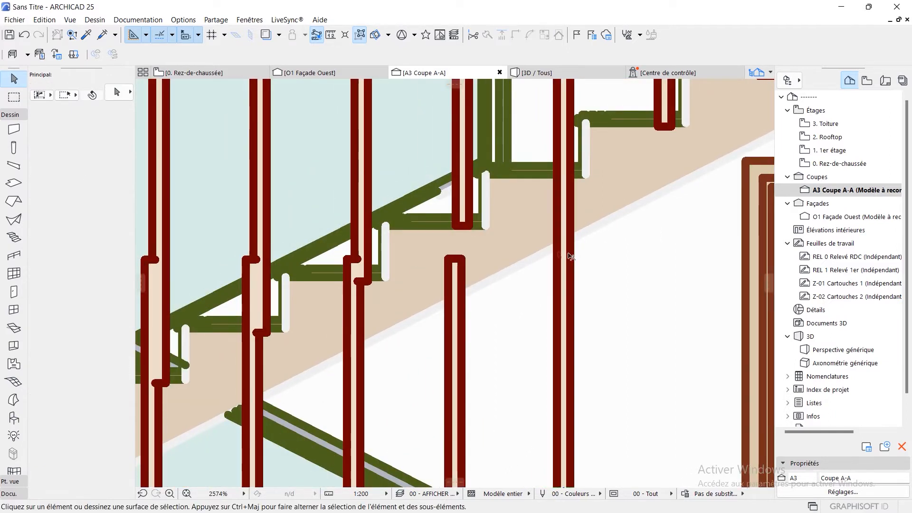
# - Undo the single column's alignment and stretch, and the move of the six mirrored columns onto the lower flight
pyautogui.scroll(-2, 528, 287)
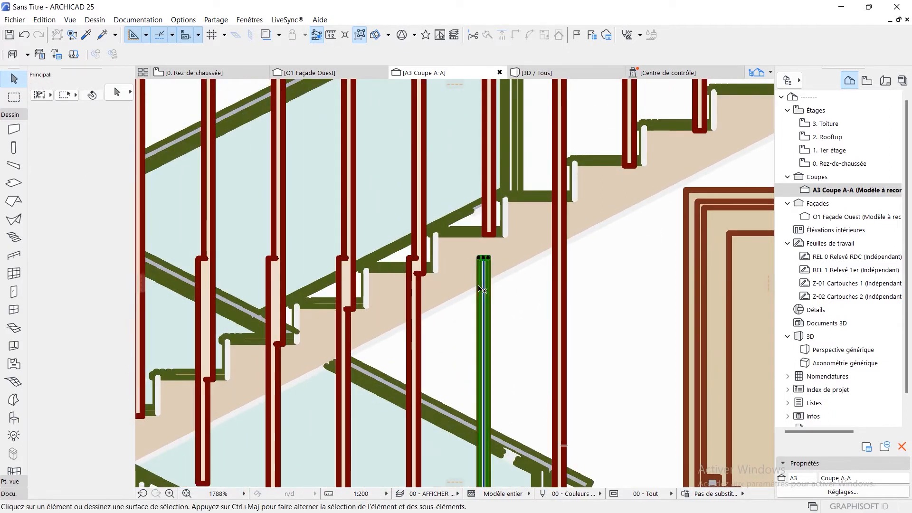
pyautogui.click(482, 288)
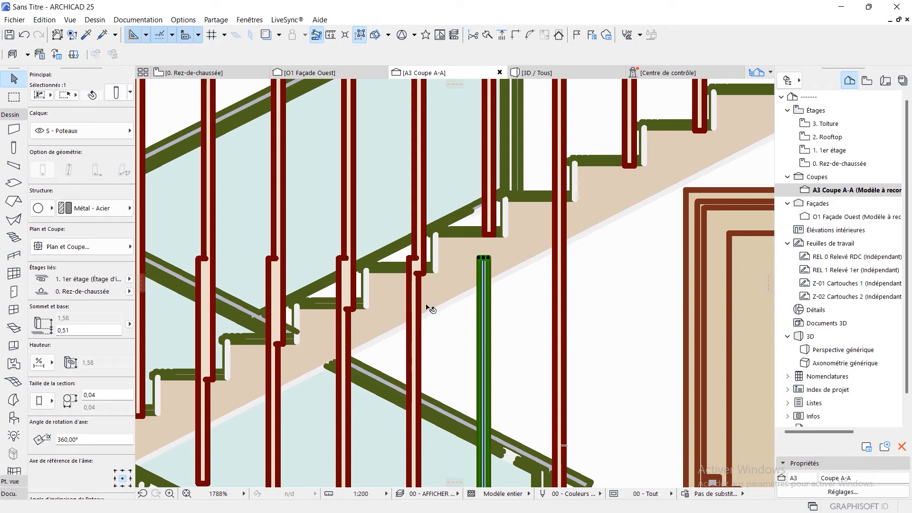
pyautogui.hotkey('ctrl', 'z')
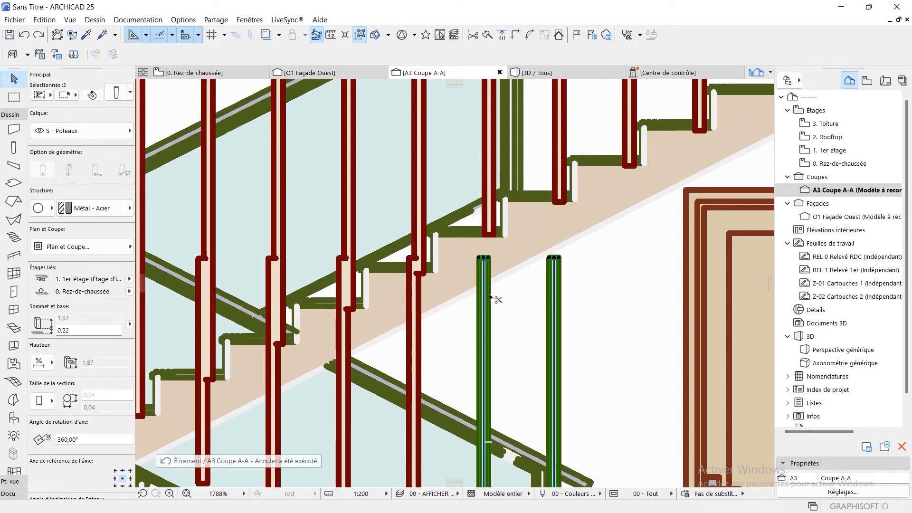
pyautogui.hotkey('ctrl', 'z')
pyautogui.hotkey('ctrl', 'z')
pyautogui.scroll(-5, 566, 262)
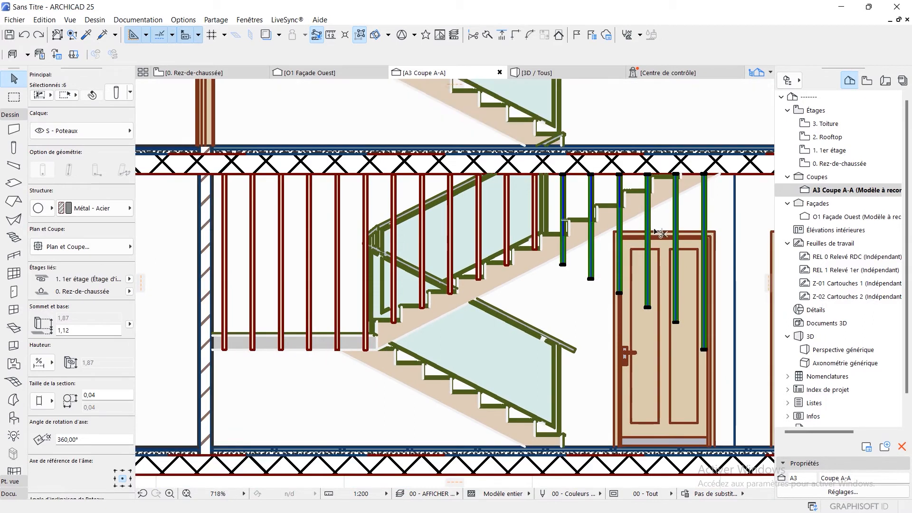
# - Move the six mirrored columns so the longest one's top corner meets the base corner of the column used as mirror axis
pyautogui.hotkey('ctrl', 'd')
pyautogui.scroll(5, 704, 191)
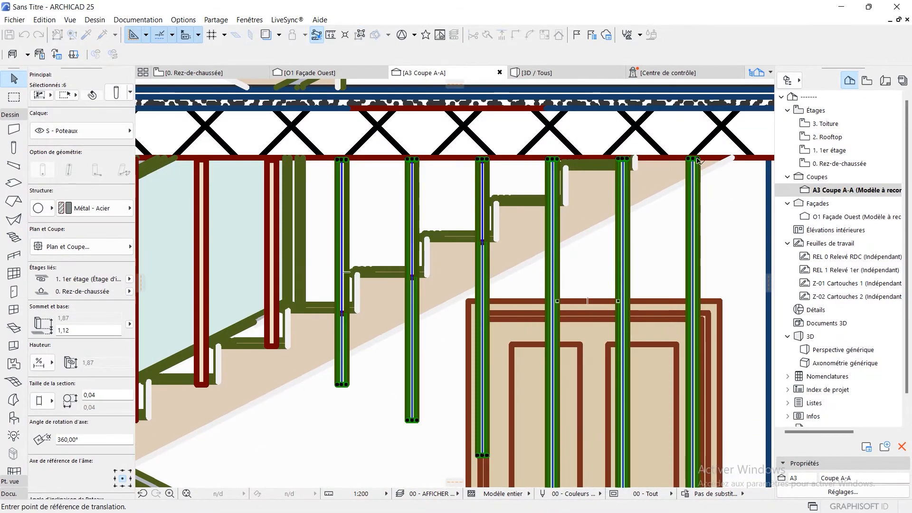
pyautogui.click(700, 161)
pyautogui.scroll(5, 282, 343)
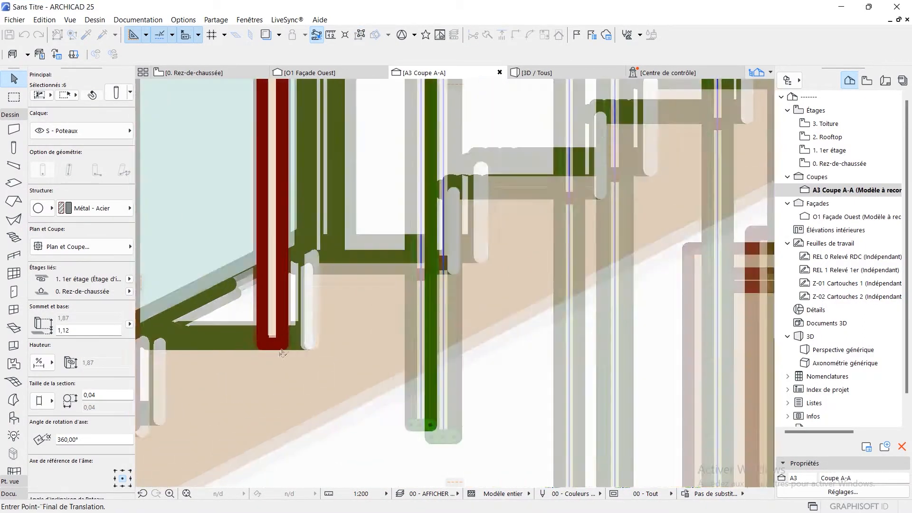
pyautogui.click(288, 342)
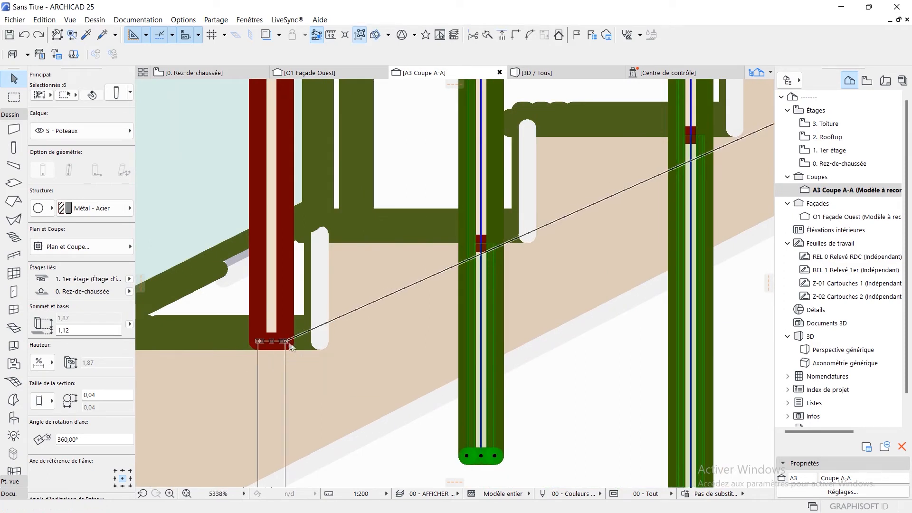
pyautogui.scroll(-5, 295, 347)
pyautogui.scroll(-3, 298, 351)
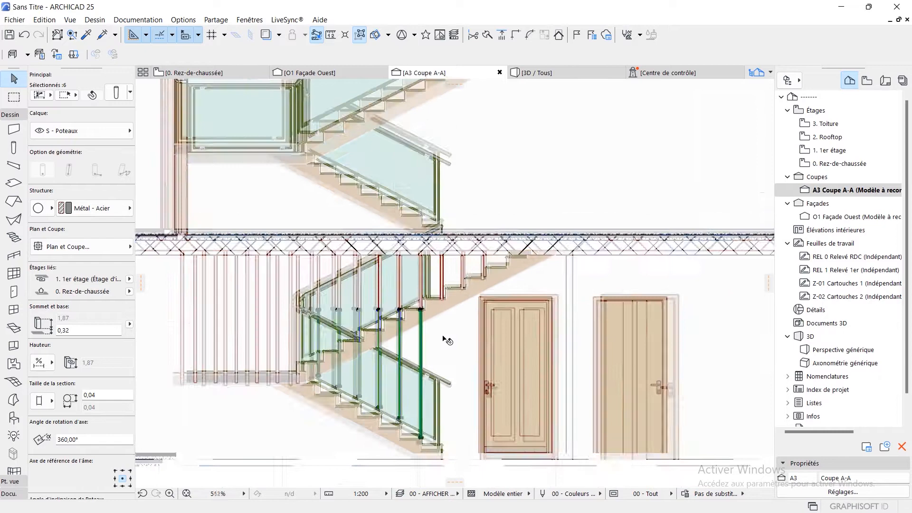
pyautogui.moveTo(448, 335); pyautogui.dragTo(440, 298, button='middle')
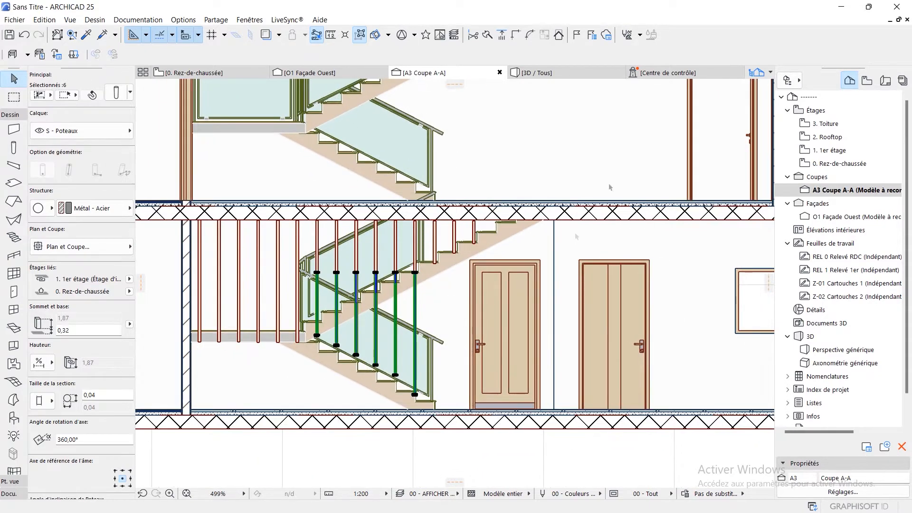
# - Examine the position of the mirrored columns relative to the lower flight in the 3D view
pyautogui.click(579, 75)
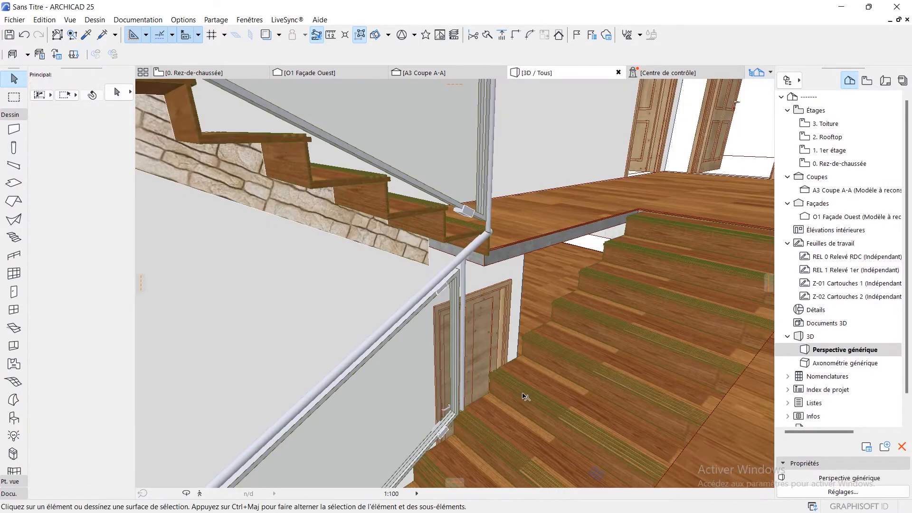
pyautogui.keyDown('shift'); pyautogui.moveTo(513, 403); pyautogui.dragTo(468, 274, button='middle'); pyautogui.keyUp('shift')
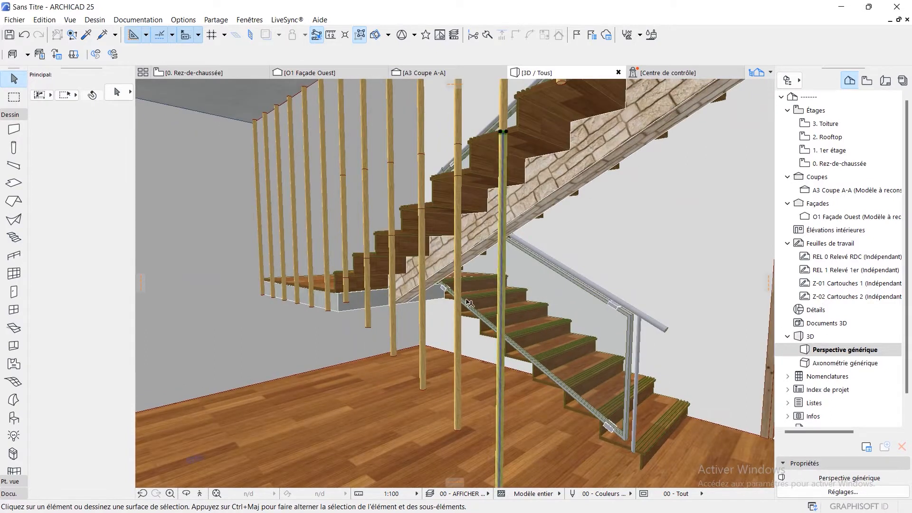
# - Select the five lowest mirrored columns and move them from the open floor onto the outer edge of the lower flight
pyautogui.click(536, 331)
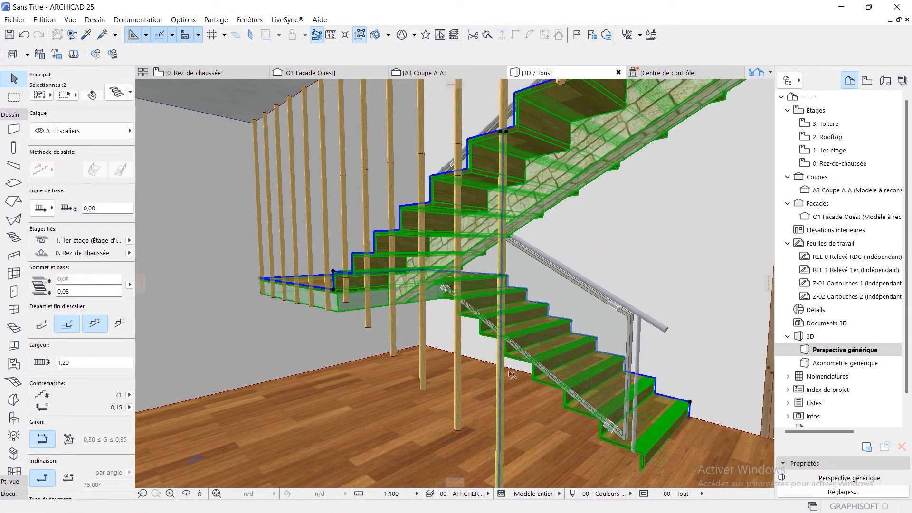
pyautogui.press('Escape')
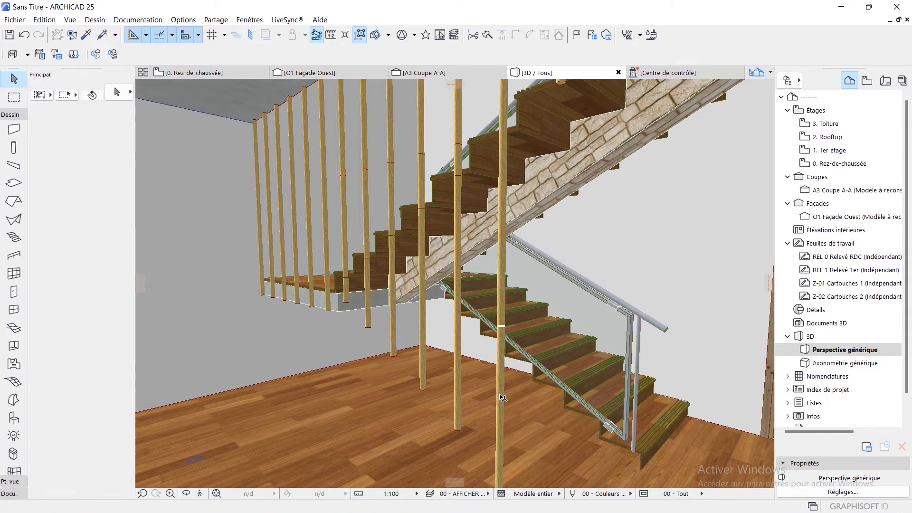
pyautogui.click(500, 394)
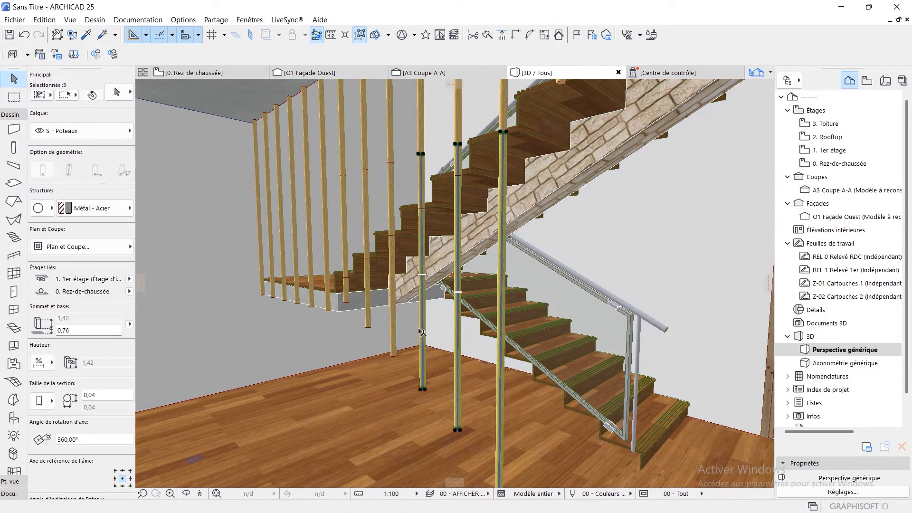
pyautogui.keyDown('shift'); pyautogui.moveTo(395, 348); pyautogui.dragTo(355, 357, button='middle'); pyautogui.keyUp('shift')
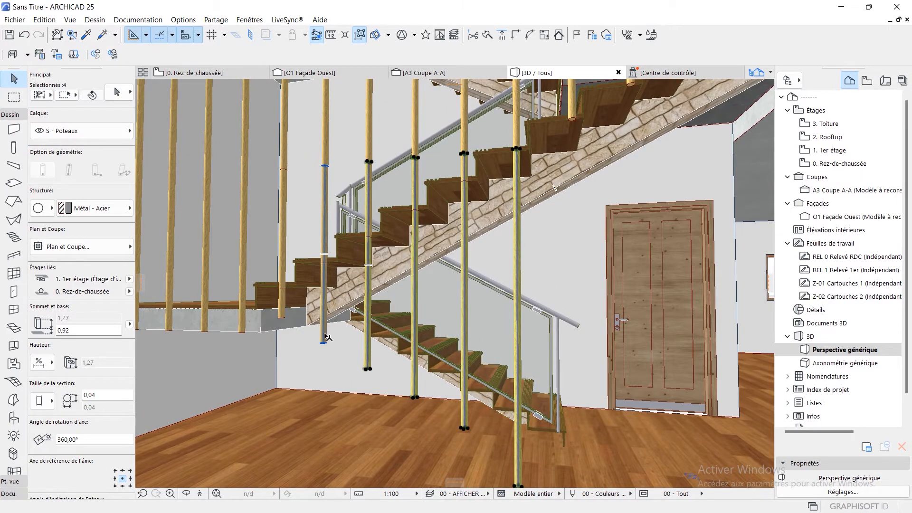
pyautogui.keyDown('shift'); pyautogui.moveTo(537, 386); pyautogui.dragTo(434, 320, button='middle'); pyautogui.keyUp('shift')
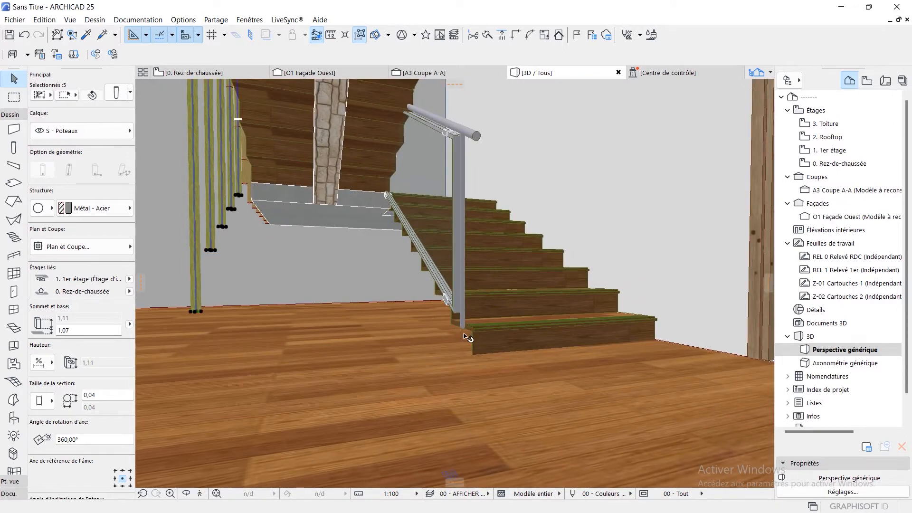
pyautogui.click(196, 312)
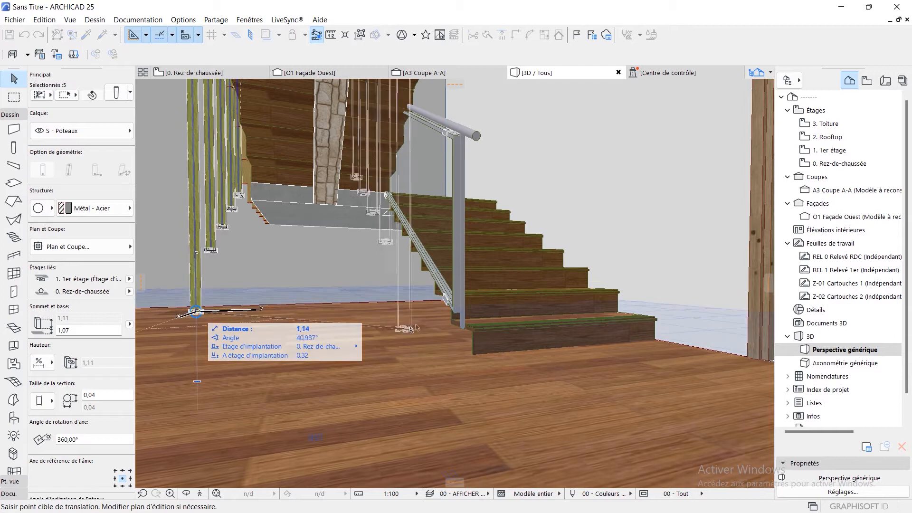
pyautogui.click(468, 307)
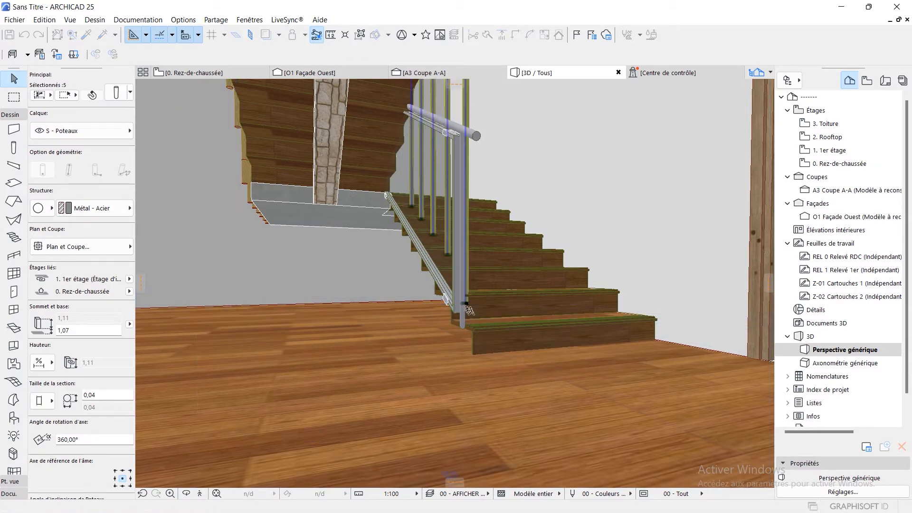
# - Stretch the bases of the five selected columns to tread level on the second step, at a base height of 0.37 m
pyautogui.keyDown('shift'); pyautogui.moveTo(482, 320); pyautogui.dragTo(637, 283, button='middle'); pyautogui.keyUp('shift')
pyautogui.scroll(4, 420, 408)
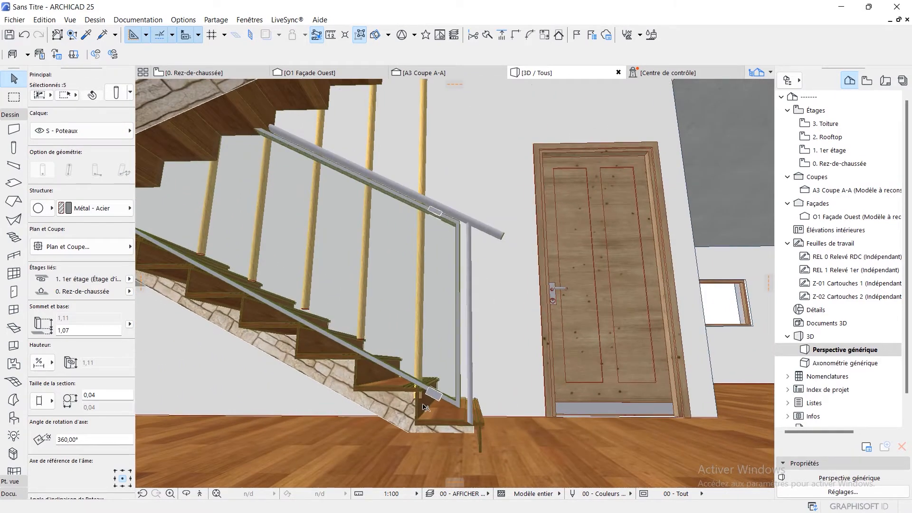
pyautogui.scroll(5, 415, 390)
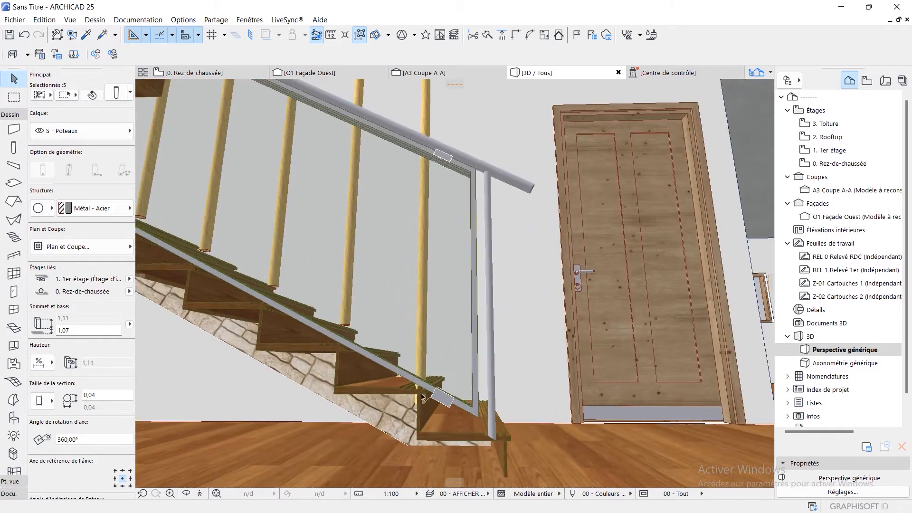
pyautogui.scroll(-3, 423, 404)
pyautogui.scroll(2, 420, 410)
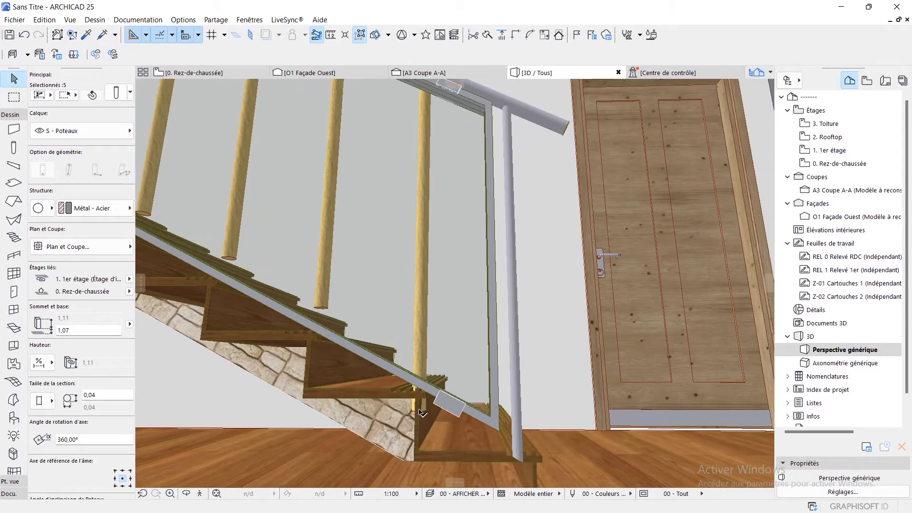
pyautogui.click(421, 411)
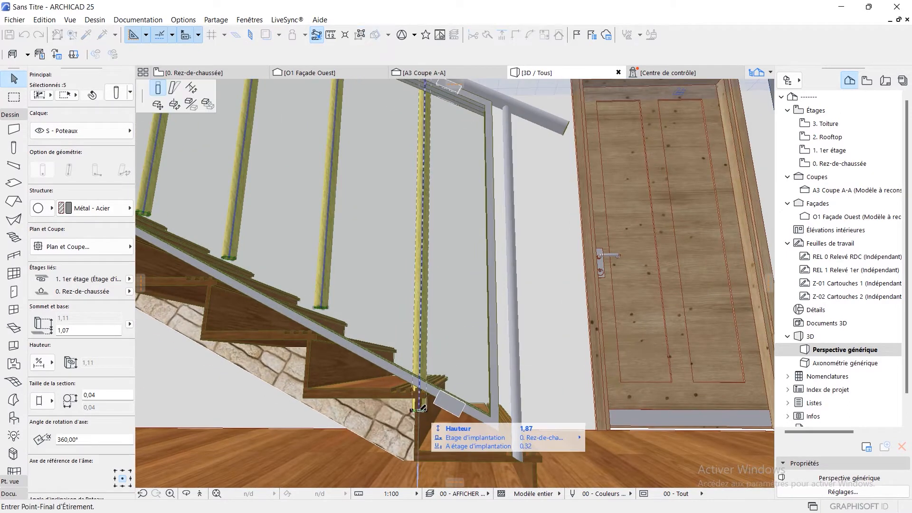
pyautogui.click(422, 390)
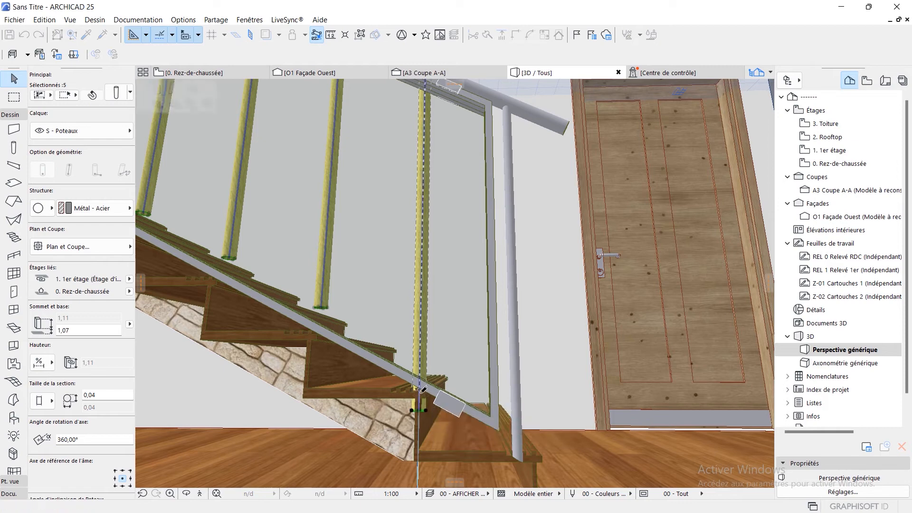
# - Move the five columns so the front one's base sits on the outer front corner of the lower flight's second step
pyautogui.keyDown('shift'); pyautogui.moveTo(464, 417); pyautogui.dragTo(311, 390, button='middle'); pyautogui.keyUp('shift')
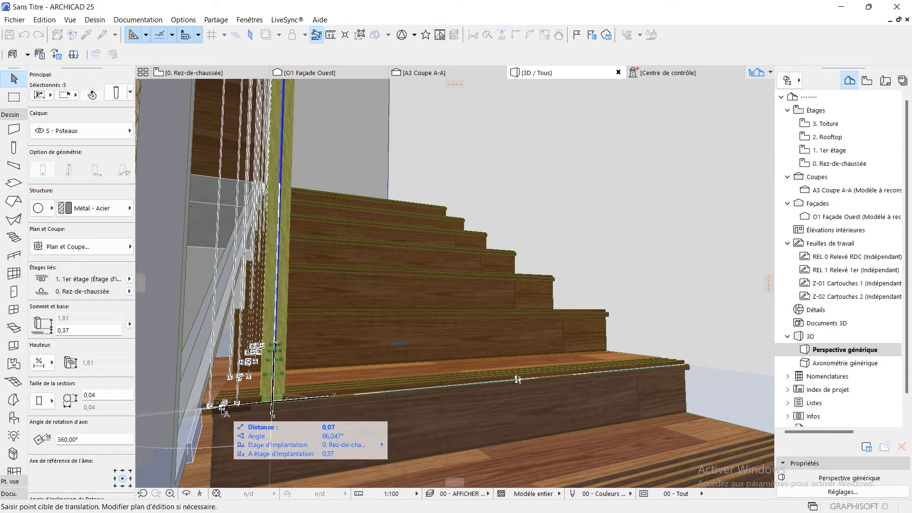
pyautogui.scroll(5, 220, 409)
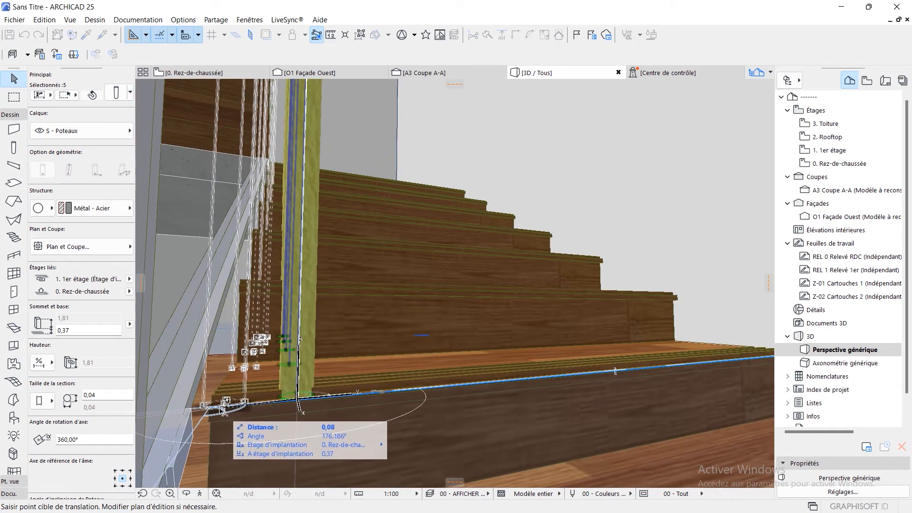
pyautogui.click(220, 410)
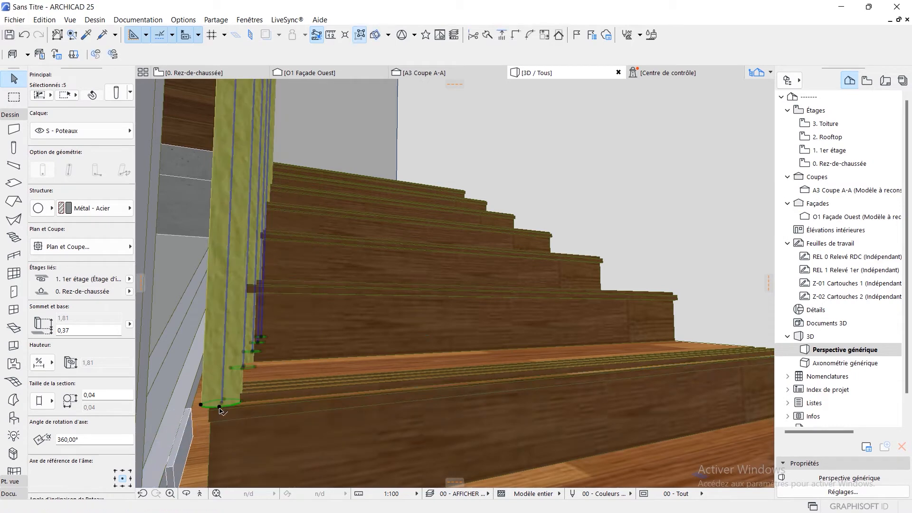
# - Delete the glass railing along the lower flight
pyautogui.scroll(-3, 260, 415)
pyautogui.keyDown('shift'); pyautogui.moveTo(261, 414); pyautogui.dragTo(509, 358, button='middle'); pyautogui.keyUp('shift')
pyautogui.scroll(5, 323, 399)
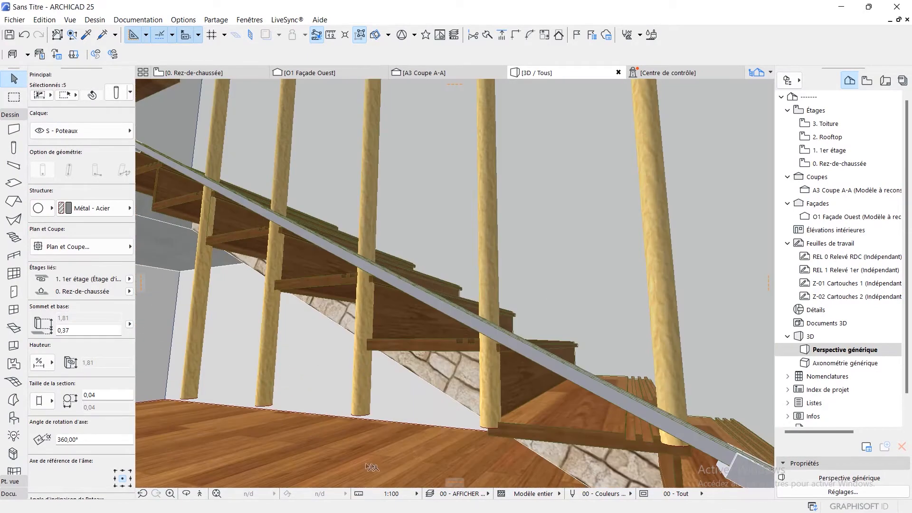
pyautogui.click(496, 354)
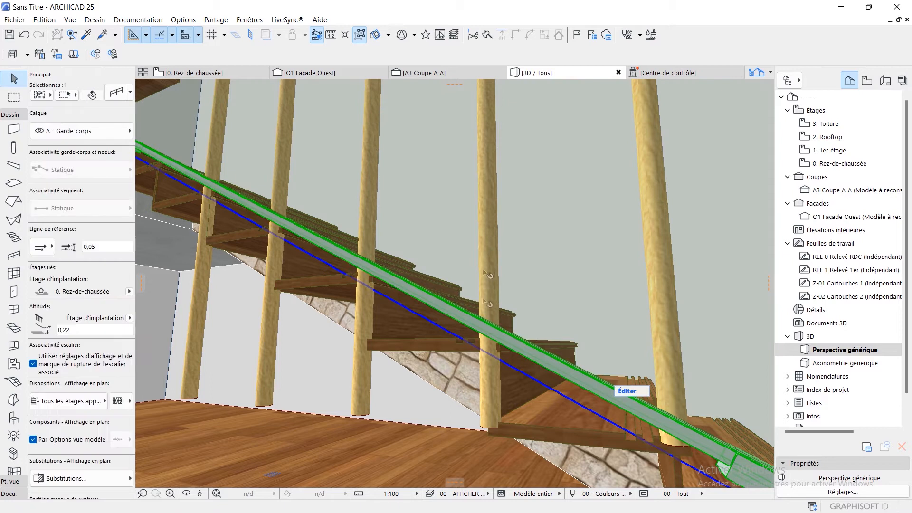
pyautogui.click(490, 143)
pyautogui.press('Delete')
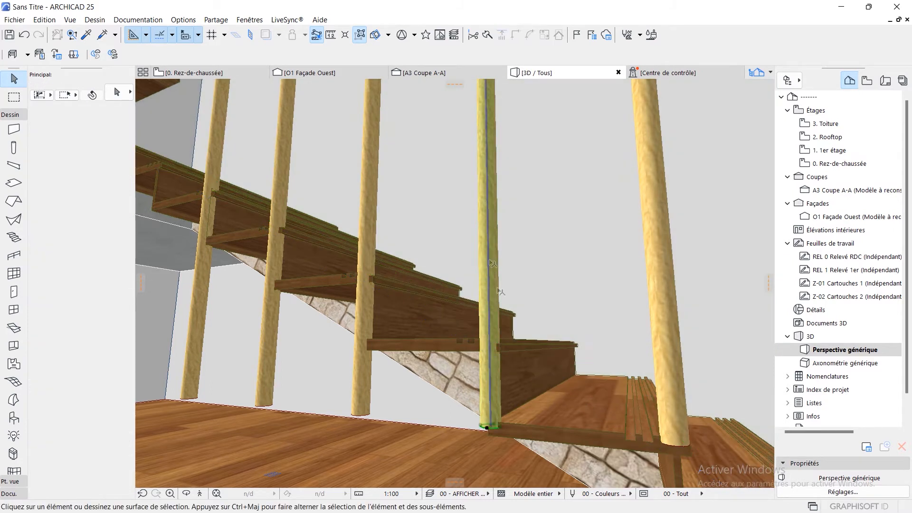
# - Stretch the bases of the four columns behind the front one up to their own treads, at 0.51, 0.66, 0.81 and 0.97 m
pyautogui.click(482, 440)
pyautogui.click(493, 429)
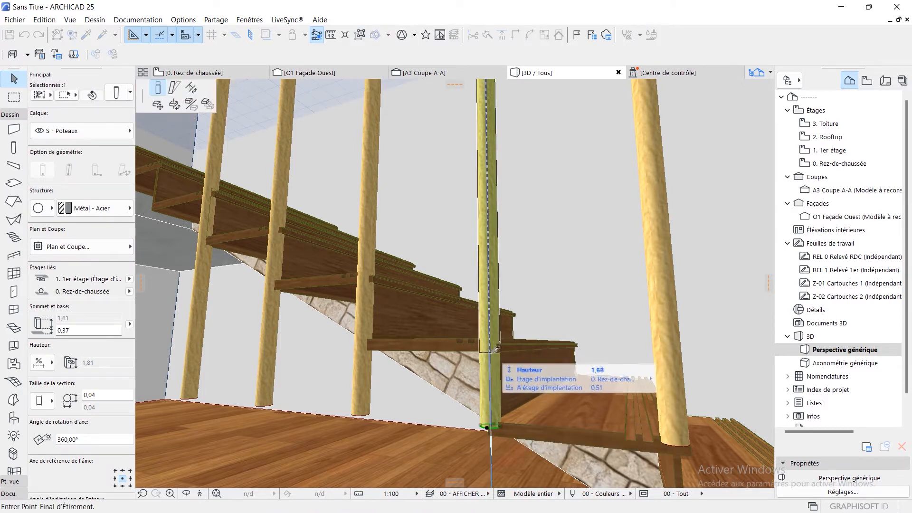
pyautogui.click(501, 352)
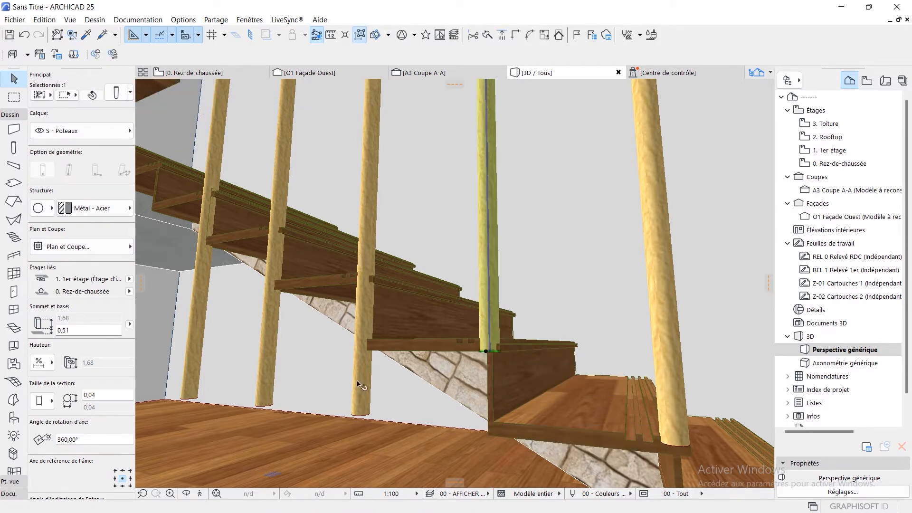
pyautogui.click(366, 283)
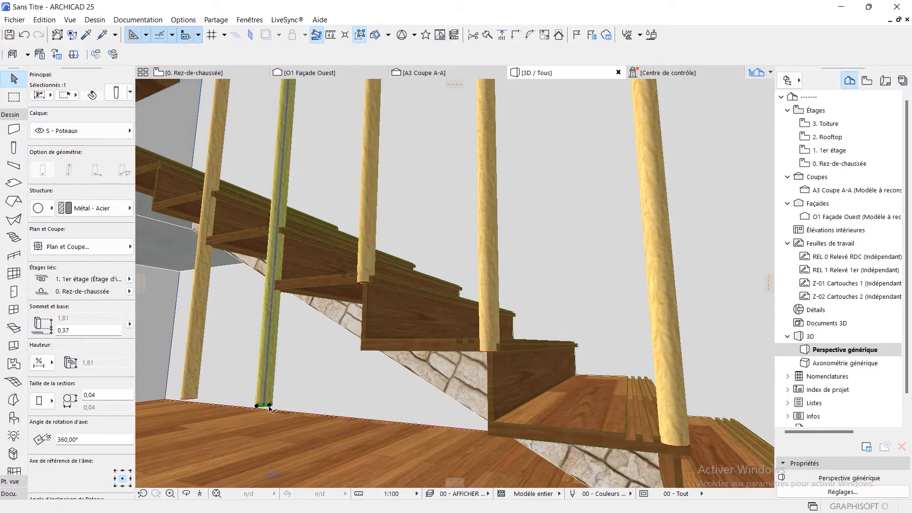
pyautogui.moveTo(292, 281); pyautogui.dragTo(585, 392, button='middle')
pyautogui.click(536, 329)
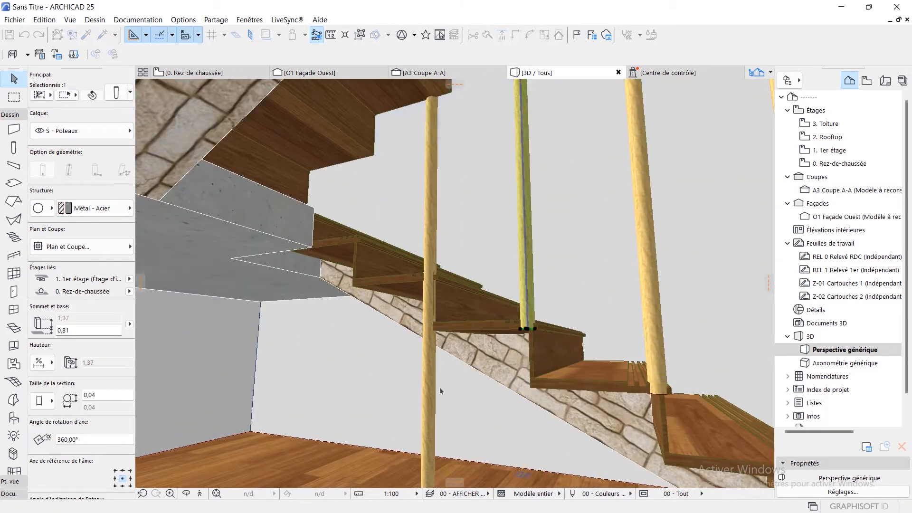
pyautogui.moveTo(434, 427); pyautogui.dragTo(423, 385, button='middle')
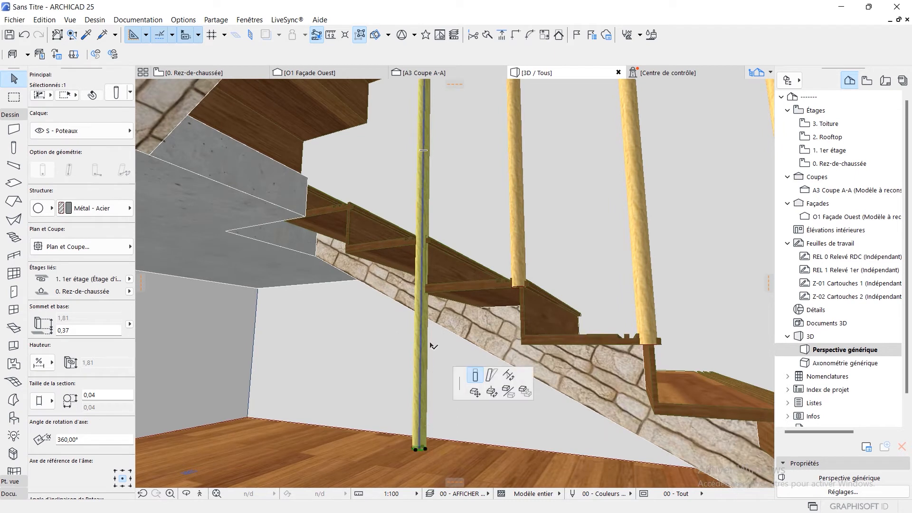
pyautogui.click(475, 376)
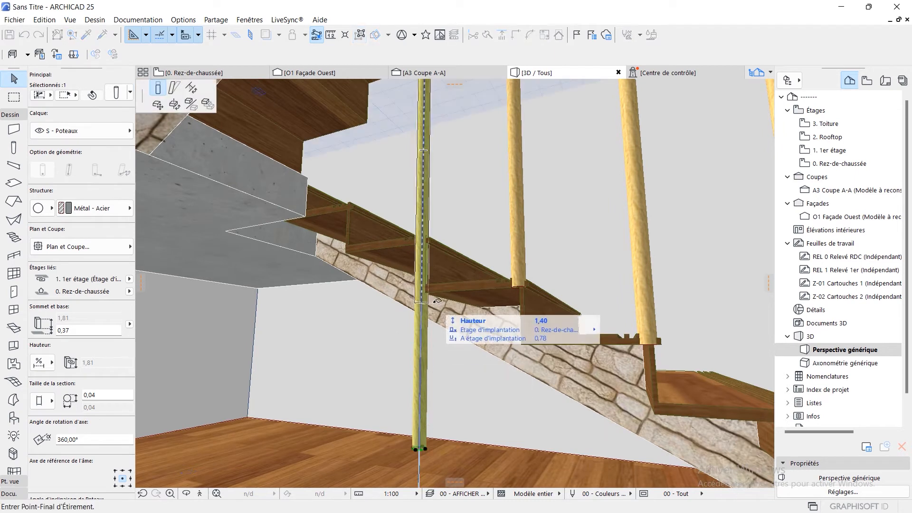
pyautogui.click(431, 240)
# - Stretch the top of the highest-standing column on the lower flight up to the underside of the stair flight above
pyautogui.scroll(-3, 544, 305)
pyautogui.keyDown('shift'); pyautogui.moveTo(544, 304); pyautogui.dragTo(417, 452, button='middle'); pyautogui.keyUp('shift')
pyautogui.scroll(-4, 413, 398)
pyautogui.scroll(3, 416, 428)
pyautogui.moveTo(415, 418)
pyautogui.keyDown('shift'); pyautogui.mouseDown(button='middle')
pyautogui.moveTo(407, 412)
pyautogui.moveTo(421, 406)
pyautogui.mouseUp(button='middle'); pyautogui.keyUp('shift')
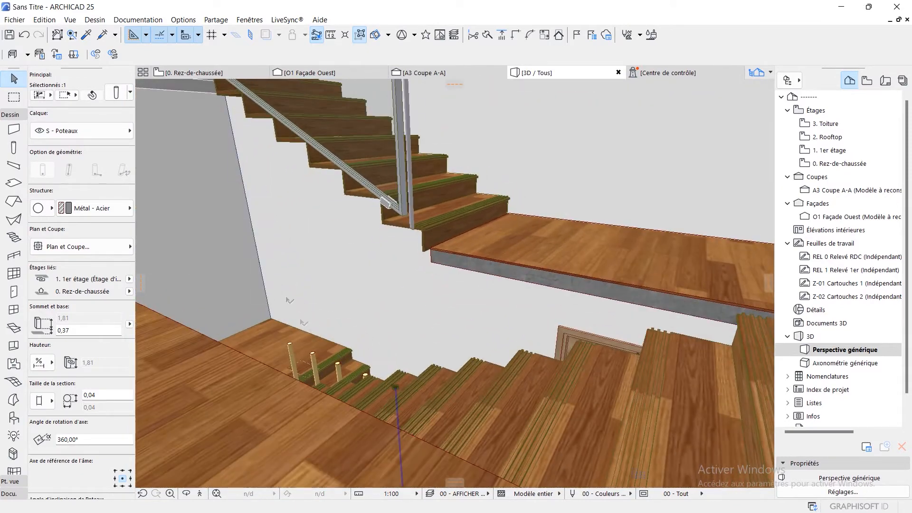
pyautogui.keyDown('shift'); pyautogui.moveTo(395, 344); pyautogui.dragTo(618, 350, button='middle'); pyautogui.keyUp('shift')
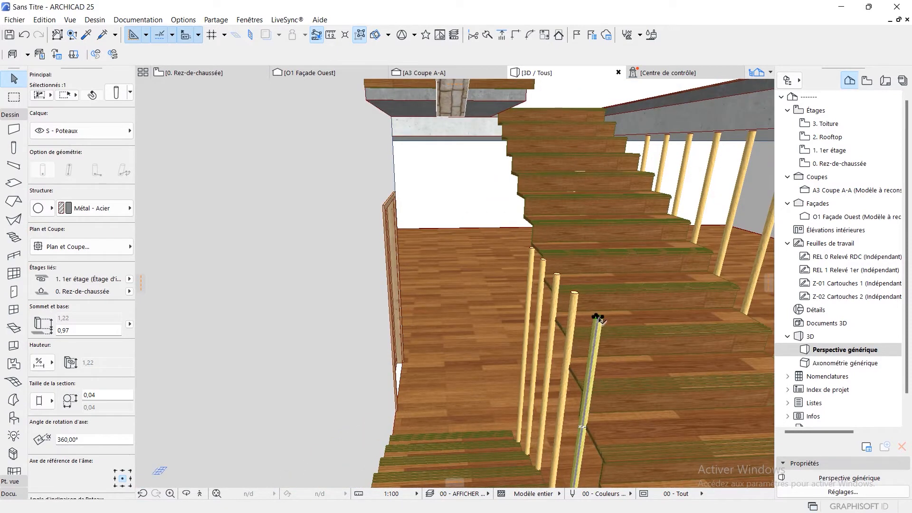
pyautogui.keyDown('shift'); pyautogui.moveTo(598, 316); pyautogui.dragTo(130, 254, button='middle'); pyautogui.keyUp('shift')
pyautogui.keyDown('shift'); pyautogui.moveTo(253, 329); pyautogui.dragTo(370, 335, button='middle'); pyautogui.keyUp('shift')
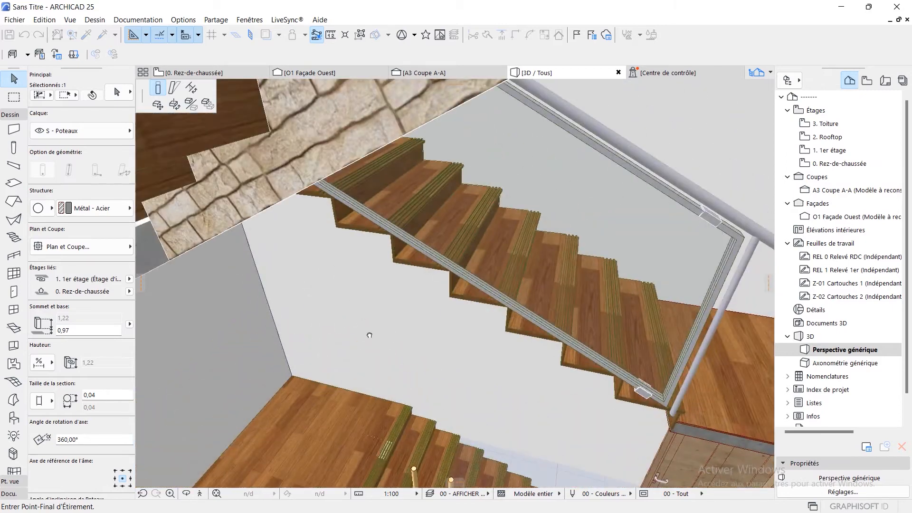
pyautogui.click(390, 235)
# - Stretch the tops of the next two columns down the lower flight to the outer step corners of the flight above
pyautogui.keyDown('shift'); pyautogui.moveTo(389, 236); pyautogui.dragTo(364, 386, button='middle'); pyautogui.keyUp('shift')
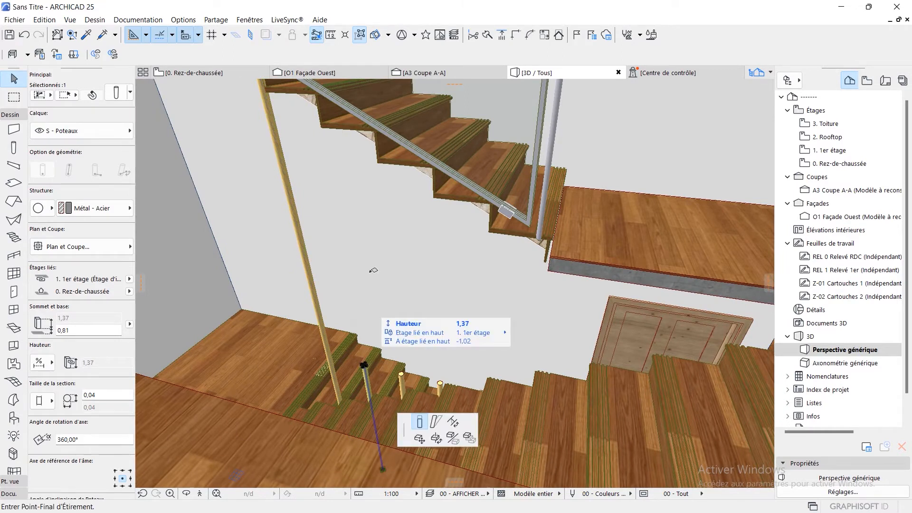
pyautogui.keyDown('shift'); pyautogui.moveTo(354, 156); pyautogui.dragTo(358, 165, button='middle'); pyautogui.keyUp('shift')
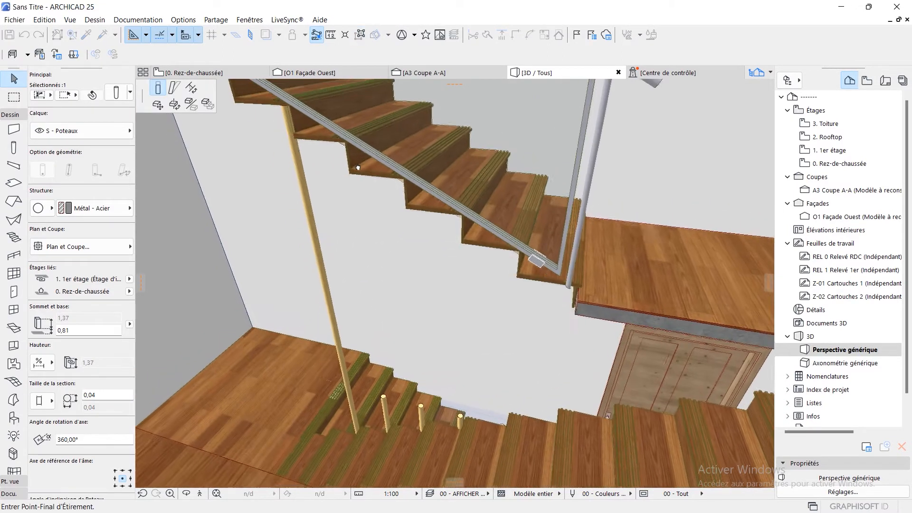
pyautogui.click(348, 142)
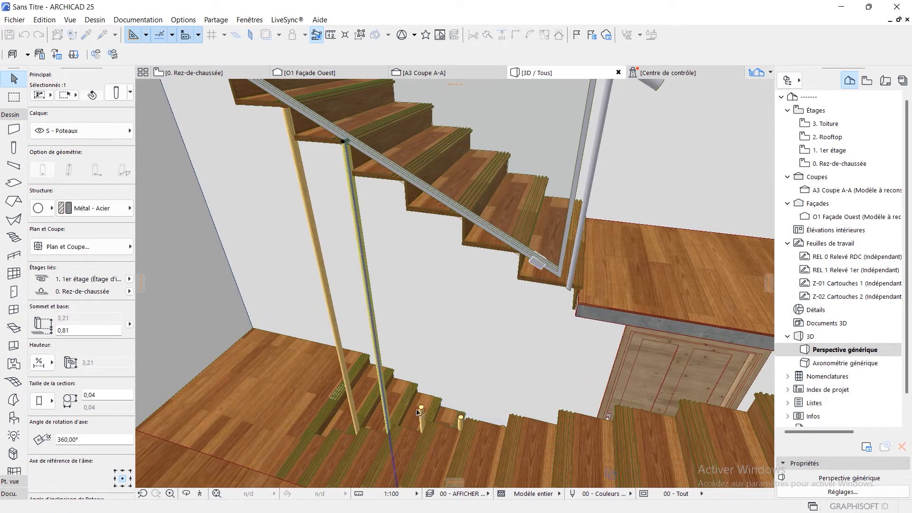
pyautogui.click(421, 407)
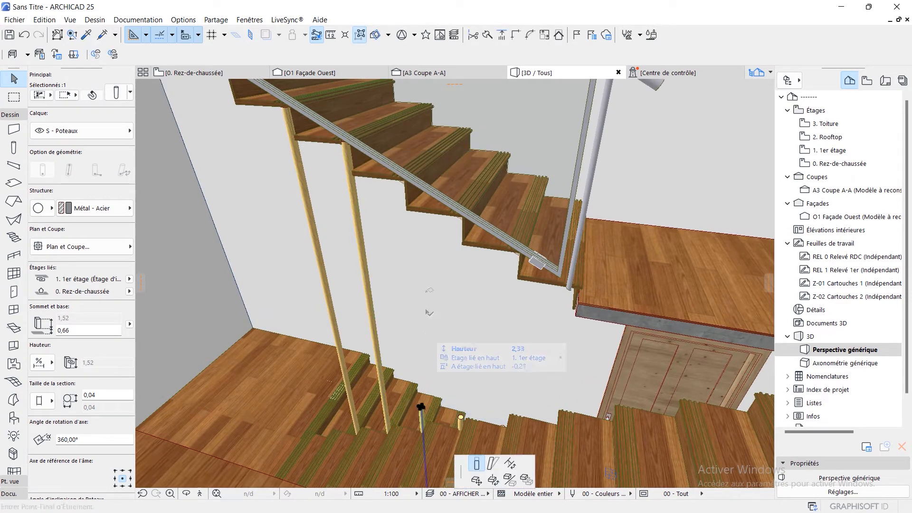
pyautogui.click(407, 174)
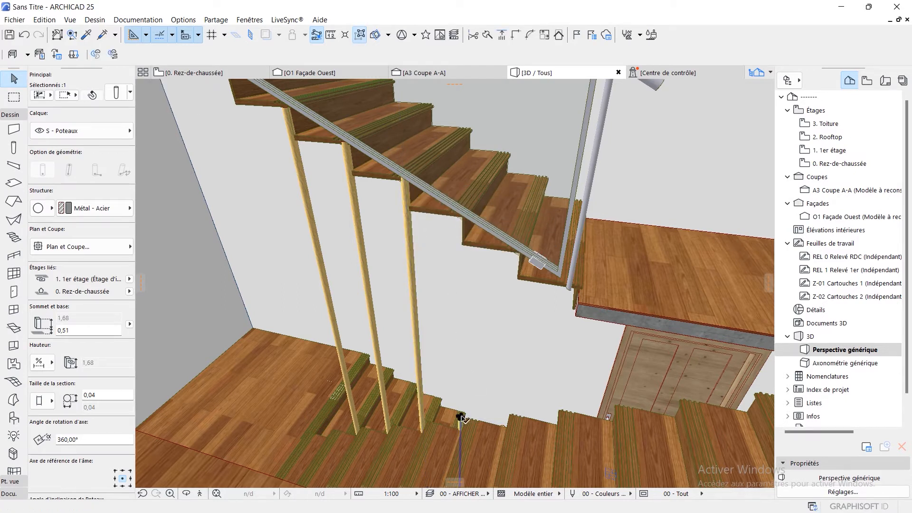
# - Stretch the top of the lower-flight column based at 0.51 m to the outer step corner above, about 3.22 m tall
pyautogui.click(461, 417)
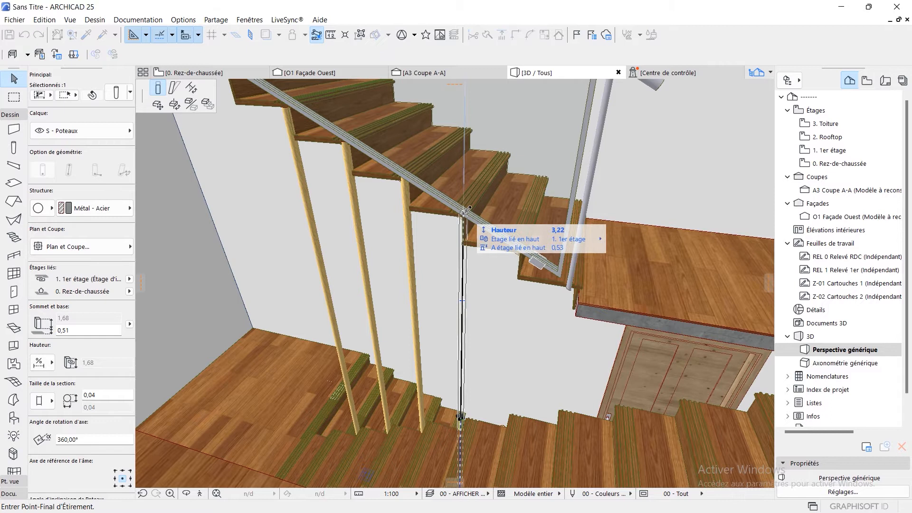
pyautogui.scroll(5, 466, 211)
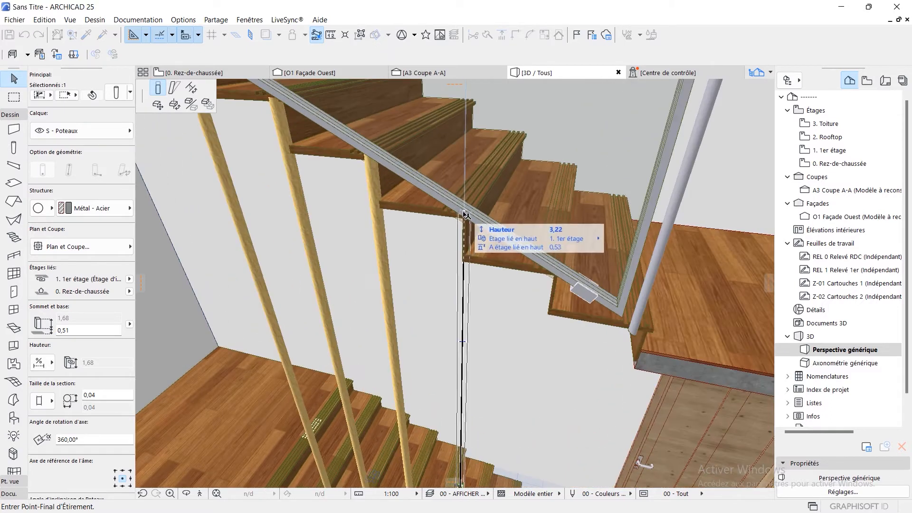
pyautogui.moveTo(471, 221); pyautogui.dragTo(445, 260, button='middle')
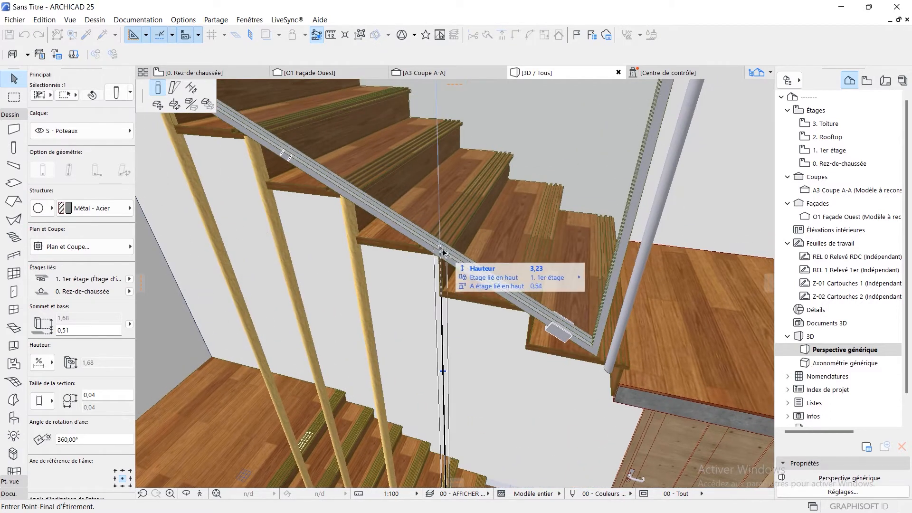
pyautogui.click(443, 250)
# - Stretch the top of the front column, based at 0.37 m, up to the step corner above, about 3.20 m tall
pyautogui.keyDown('shift'); pyautogui.moveTo(460, 367); pyautogui.dragTo(697, 318, button='middle'); pyautogui.keyUp('shift')
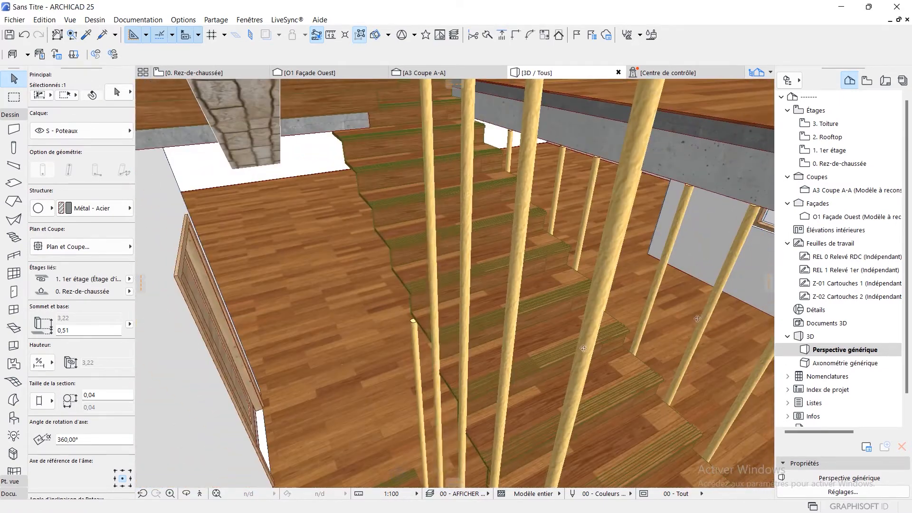
pyautogui.click(412, 320)
pyautogui.keyDown('shift'); pyautogui.moveTo(439, 299); pyautogui.dragTo(239, 272, button='middle'); pyautogui.keyUp('shift')
pyautogui.keyDown('shift'); pyautogui.moveTo(370, 220); pyautogui.dragTo(352, 248, button='middle'); pyautogui.keyUp('shift')
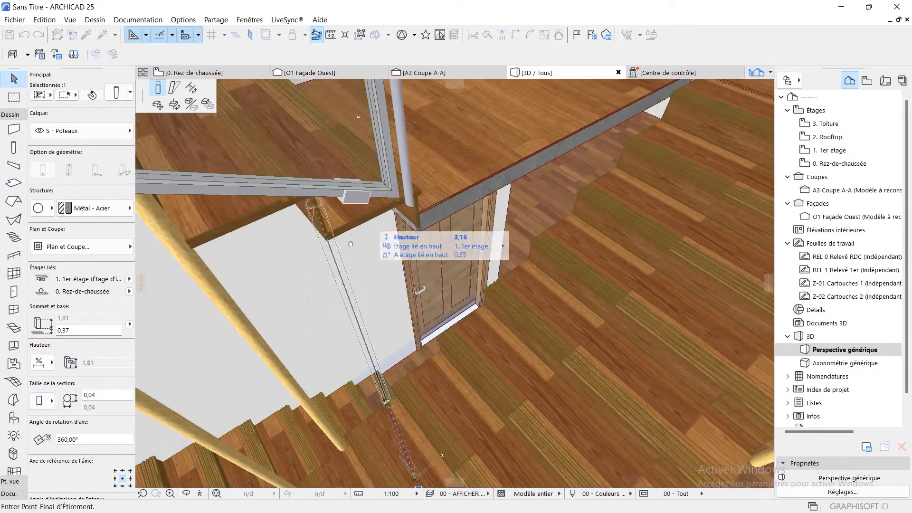
pyautogui.keyDown('shift'); pyautogui.moveTo(312, 198); pyautogui.dragTo(349, 147, button='middle'); pyautogui.keyUp('shift')
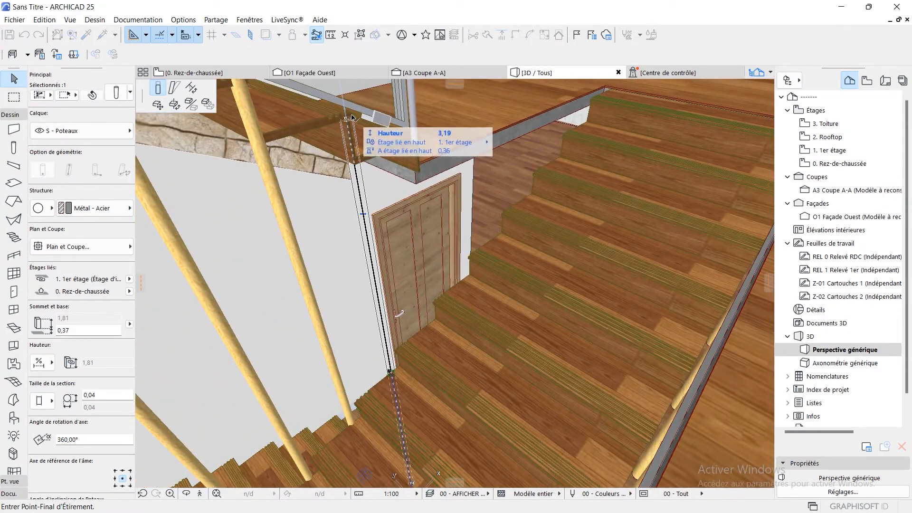
pyautogui.keyDown('shift'); pyautogui.moveTo(455, 201); pyautogui.dragTo(346, 309, button='middle'); pyautogui.keyUp('shift')
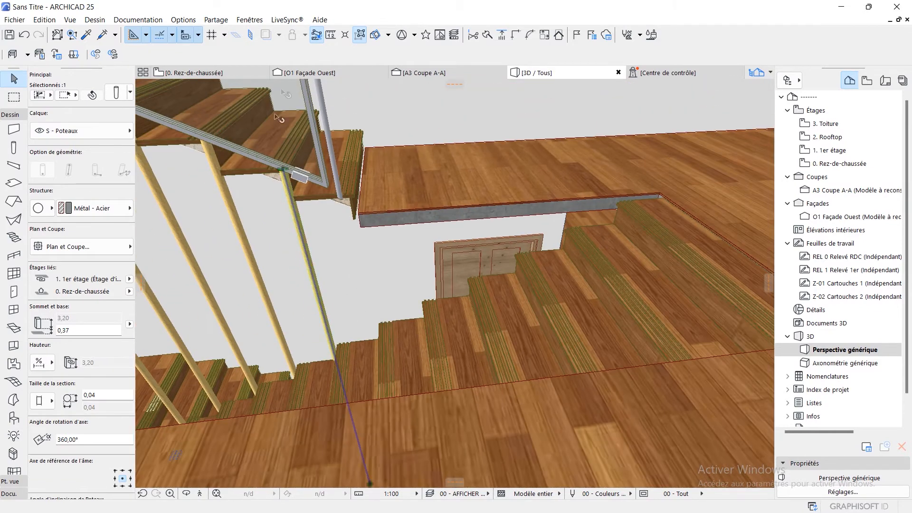
pyautogui.keyDown('shift'); pyautogui.moveTo(523, 387); pyautogui.dragTo(413, 271, button='middle'); pyautogui.keyUp('shift')
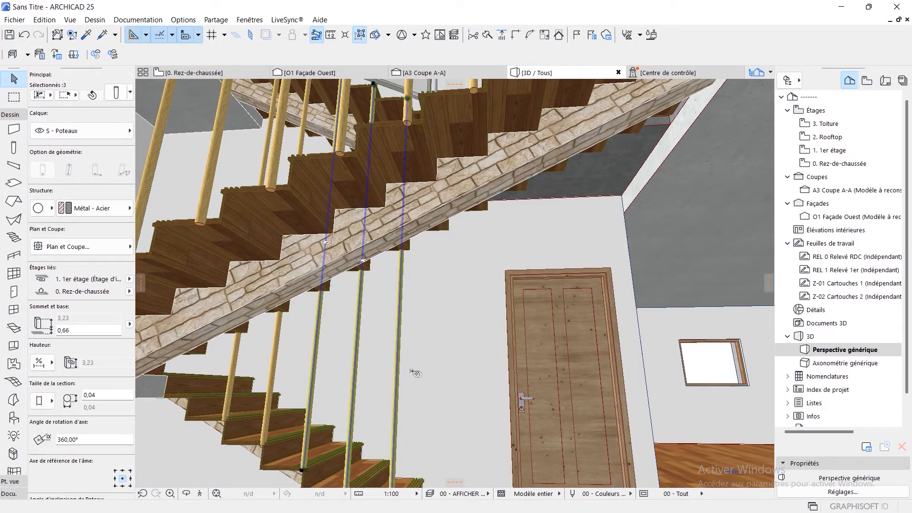
pyautogui.keyDown('shift'); pyautogui.moveTo(363, 472); pyautogui.dragTo(364, 441, button='middle'); pyautogui.keyUp('shift')
pyautogui.click(362, 444)
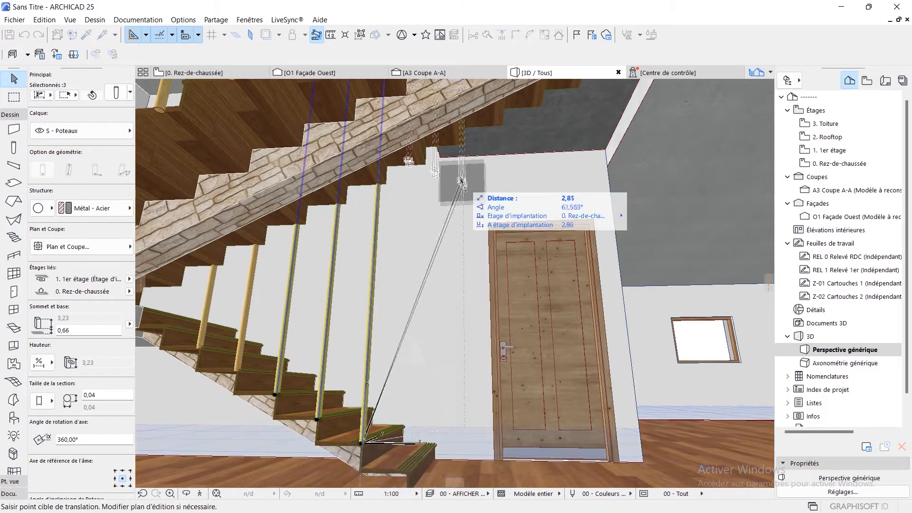
pyautogui.click(466, 142)
pyautogui.keyDown('shift'); pyautogui.moveTo(407, 217); pyautogui.dragTo(551, 457, button='middle'); pyautogui.keyUp('shift')
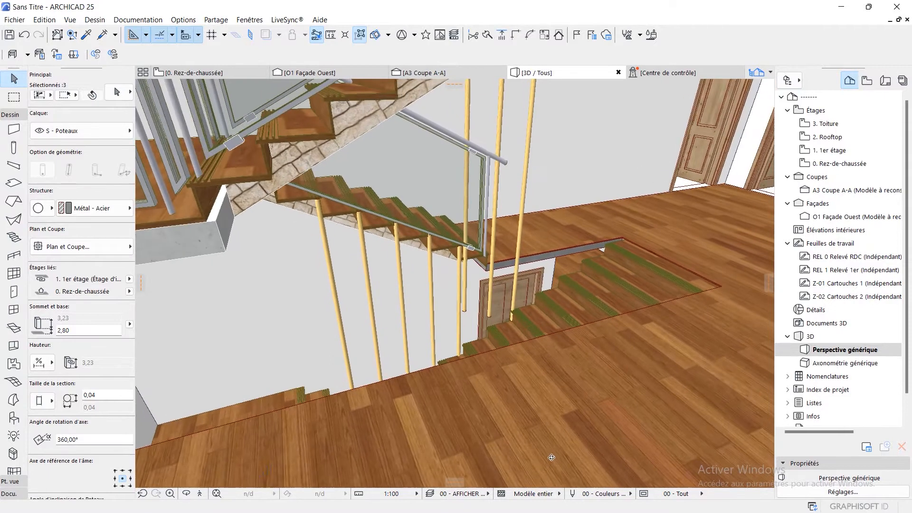
pyautogui.hotkey('ctrl', 'z')
# - In section A-A, copy the three lowest columns of the lower flight 0.9 m horizontally towards the doors
pyautogui.click(425, 73)
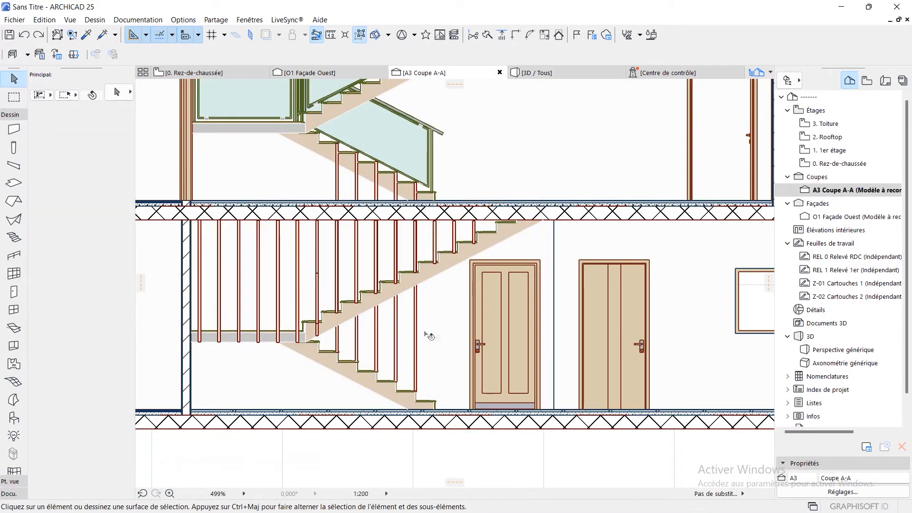
pyautogui.scroll(3, 434, 335)
pyautogui.click(380, 314)
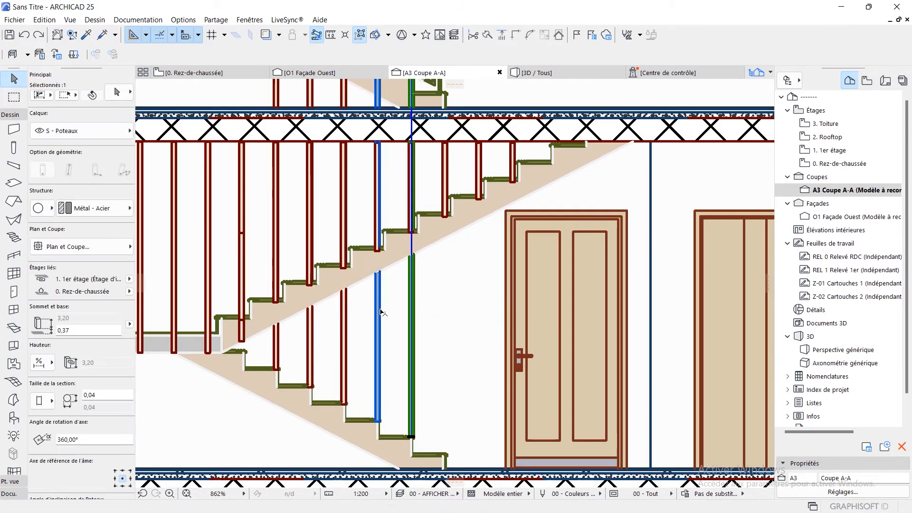
pyautogui.keyDown('shift'); pyautogui.click(344, 319); pyautogui.keyUp('shift')
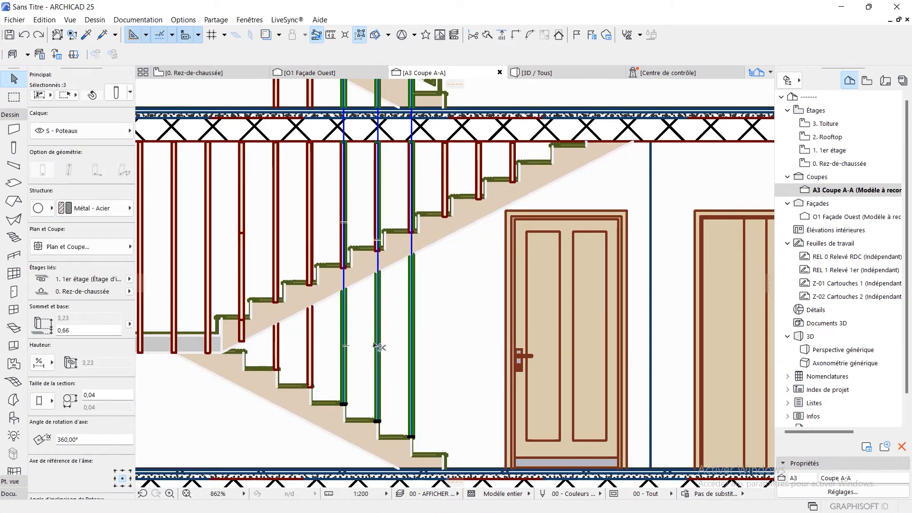
pyautogui.hotkey('ctrl', 'shift', 'd')
pyautogui.scroll(4, 340, 397)
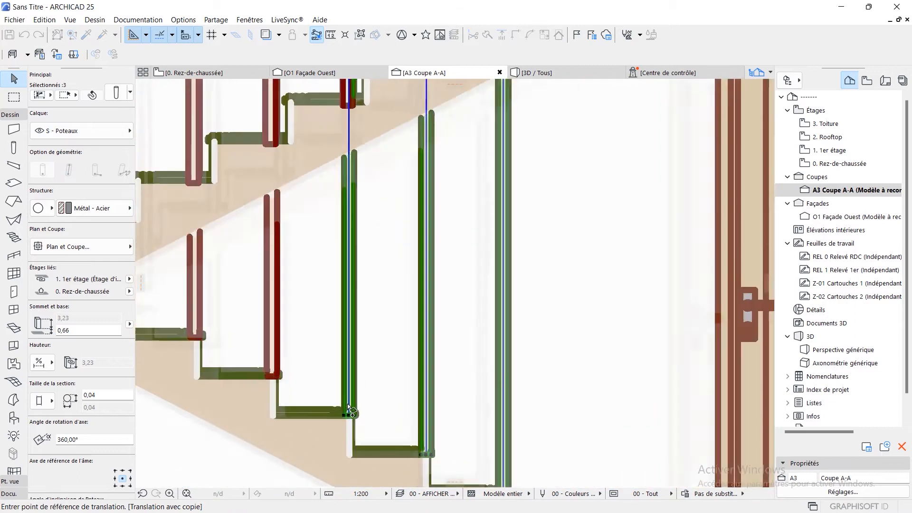
pyautogui.click(343, 420)
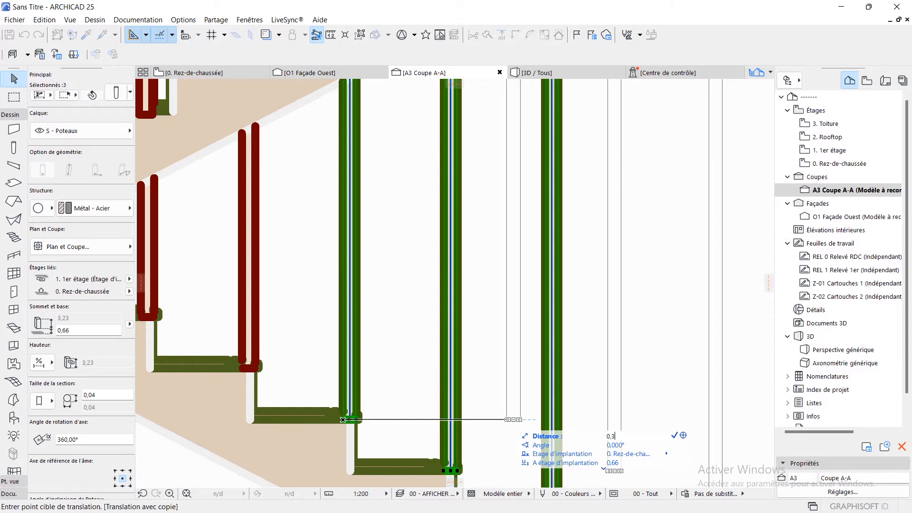
pyautogui.write('0,9')
pyautogui.press('Return')
pyautogui.scroll(-8, 647, 421)
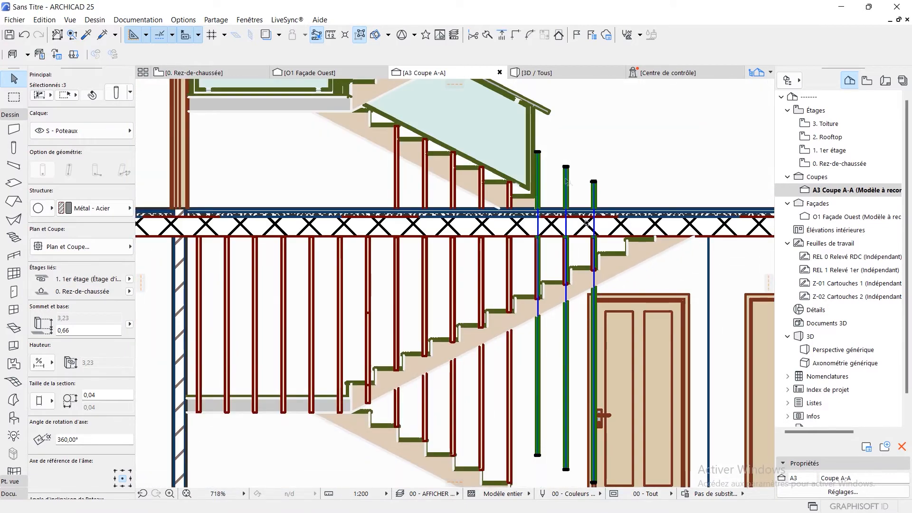
# - In the 3D view, shorten the copied column nearest the flight to the underside of its bottom step, about 2.76 m tall
pyautogui.click(543, 71)
pyautogui.keyDown('shift'); pyautogui.moveTo(544, 296); pyautogui.dragTo(448, 316, button='middle'); pyautogui.keyUp('shift')
pyautogui.scroll(3, 528, 383)
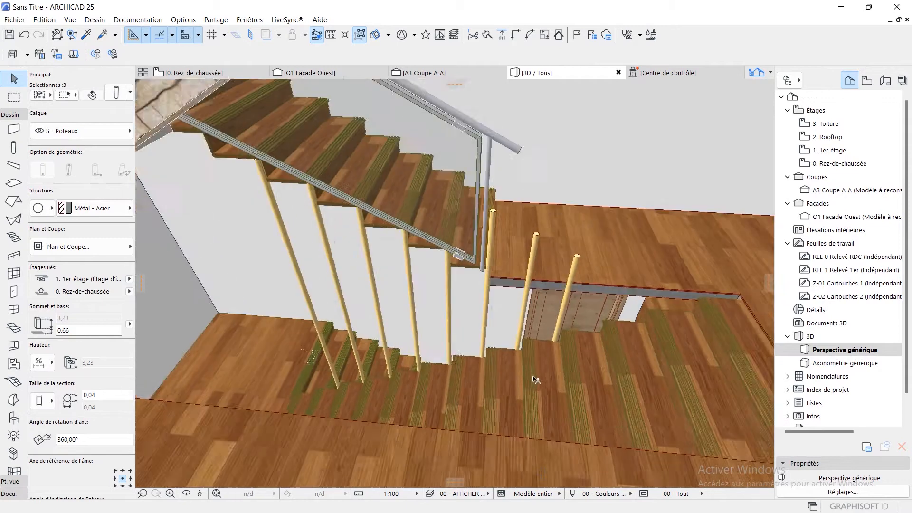
pyautogui.scroll(3, 484, 189)
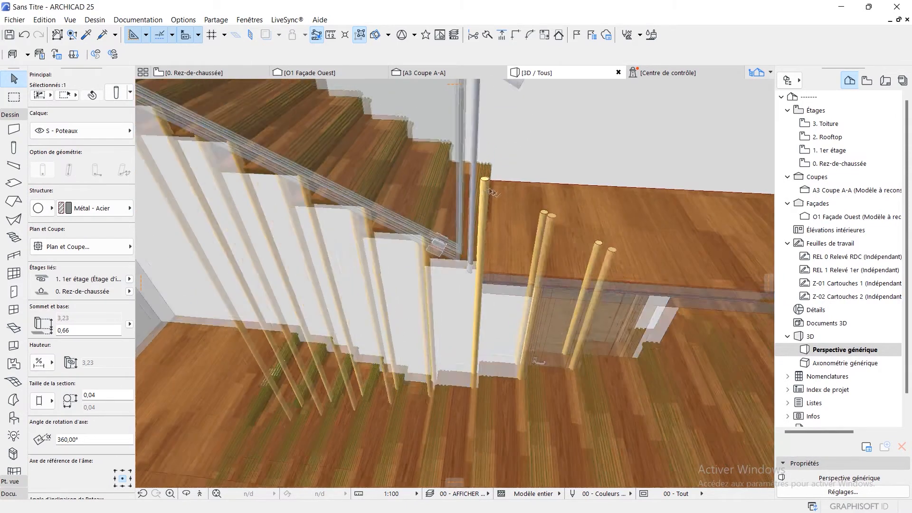
pyautogui.click(487, 174)
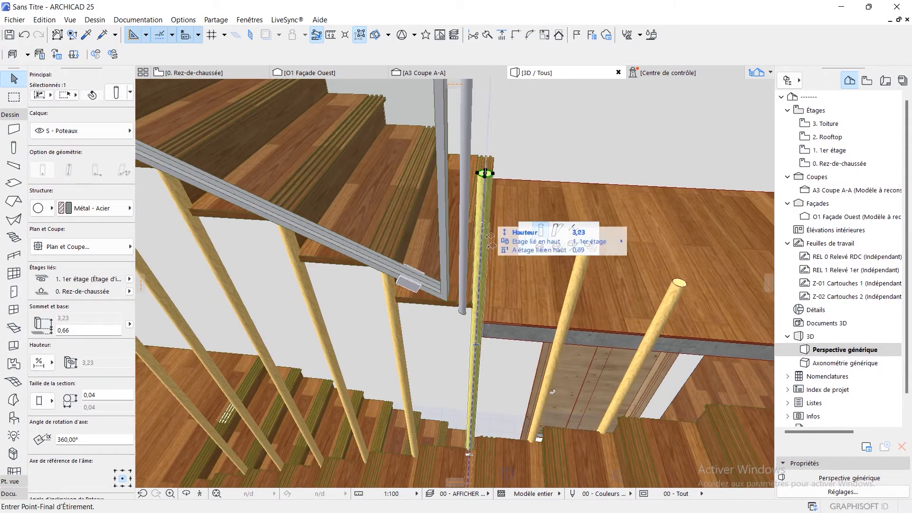
pyautogui.click(484, 315)
pyautogui.keyDown('shift'); pyautogui.moveTo(484, 315); pyautogui.dragTo(507, 323, button='middle'); pyautogui.keyUp('shift')
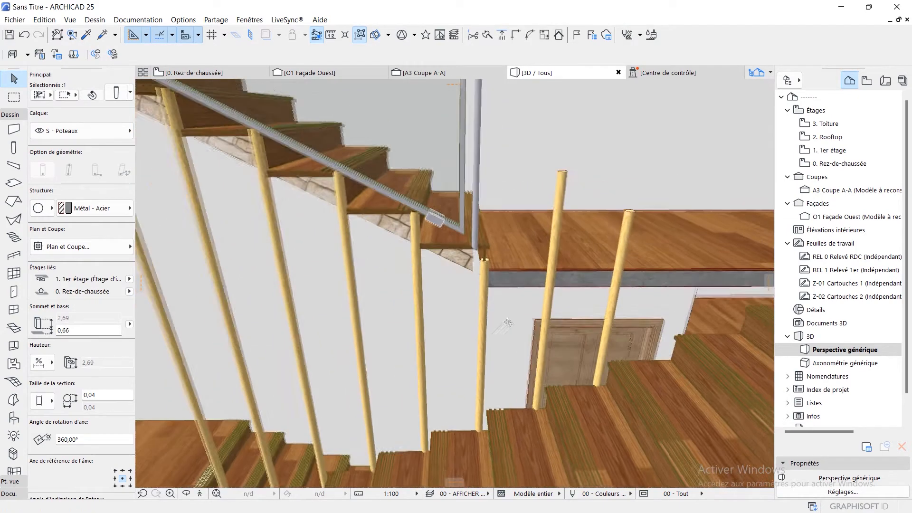
pyautogui.scroll(5, 496, 259)
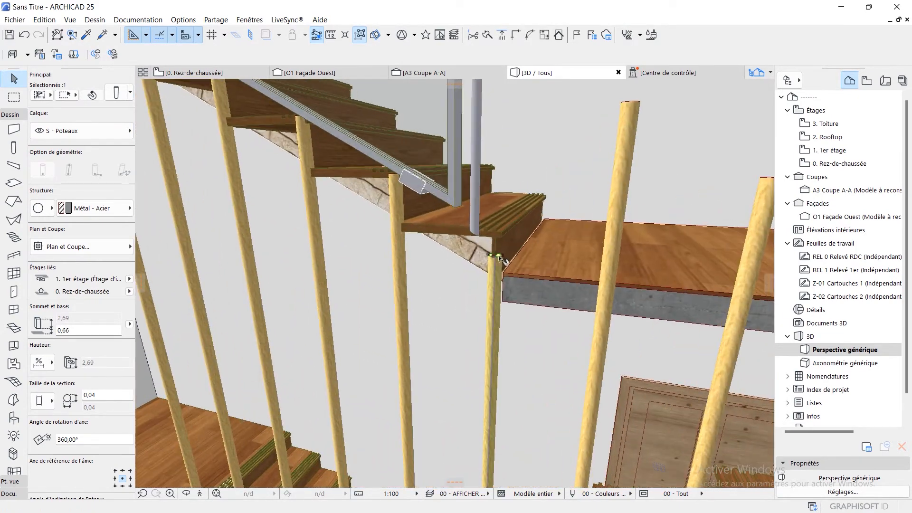
pyautogui.click(497, 257)
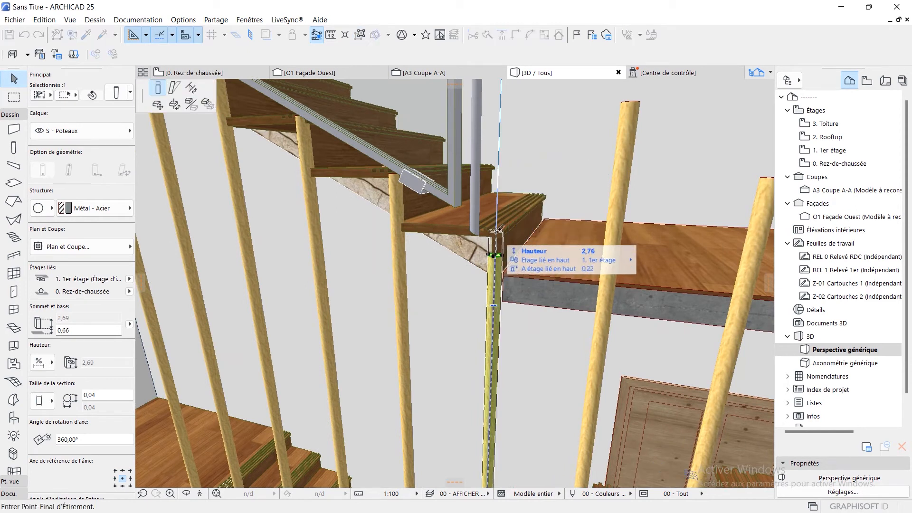
pyautogui.click(503, 231)
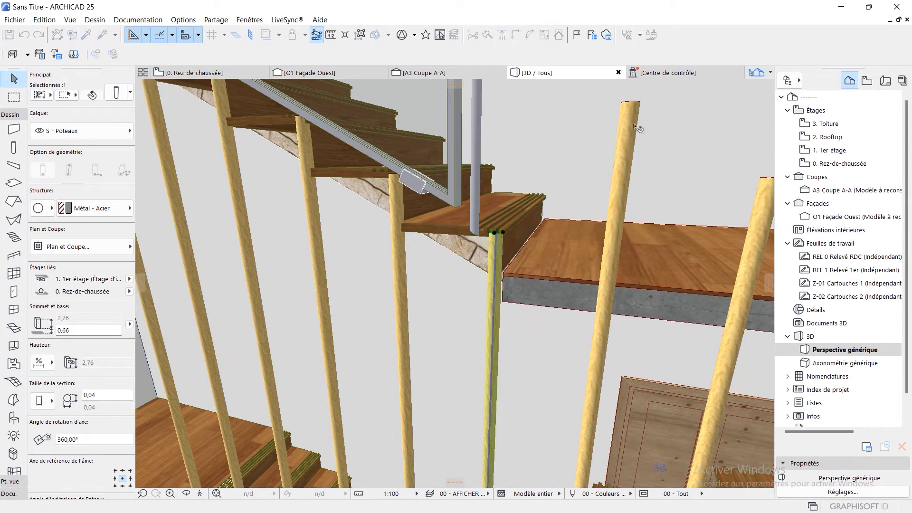
# - Lower the tops of the other two copied columns to the first-floor slab edge, about 2.78 and 2.92 m tall
pyautogui.click(631, 102)
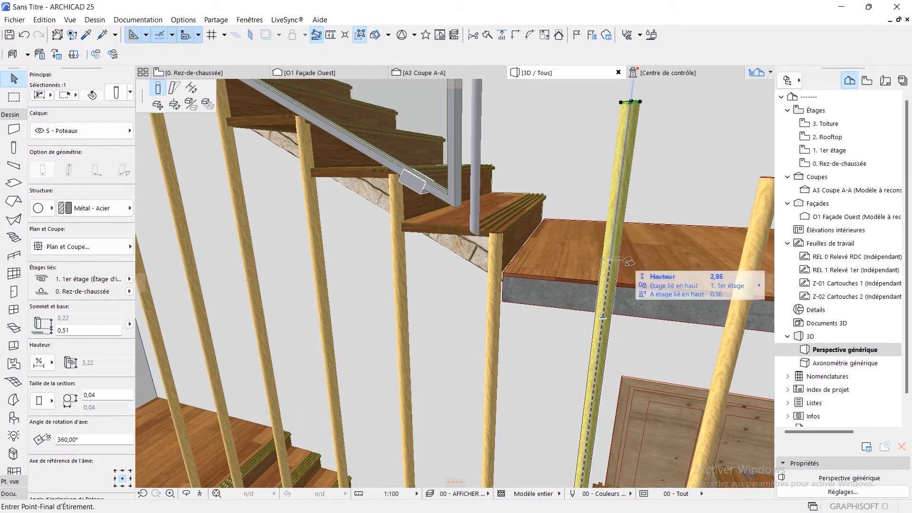
pyautogui.click(626, 285)
pyautogui.moveTo(652, 317); pyautogui.dragTo(491, 282, button='middle')
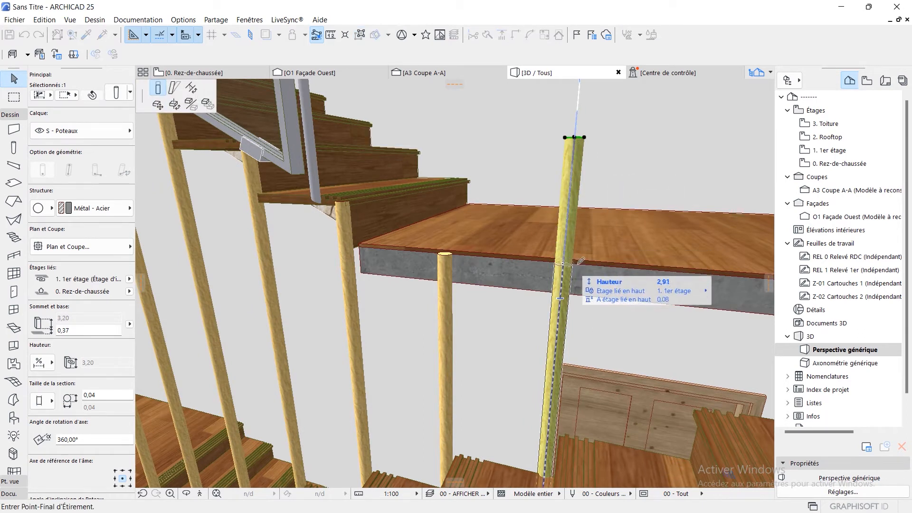
pyautogui.click(583, 257)
# - Stretch the base of the copied column farthest from the landing up to the step beside it
pyautogui.keyDown('shift'); pyautogui.moveTo(574, 288); pyautogui.dragTo(770, 365, button='middle'); pyautogui.keyUp('shift')
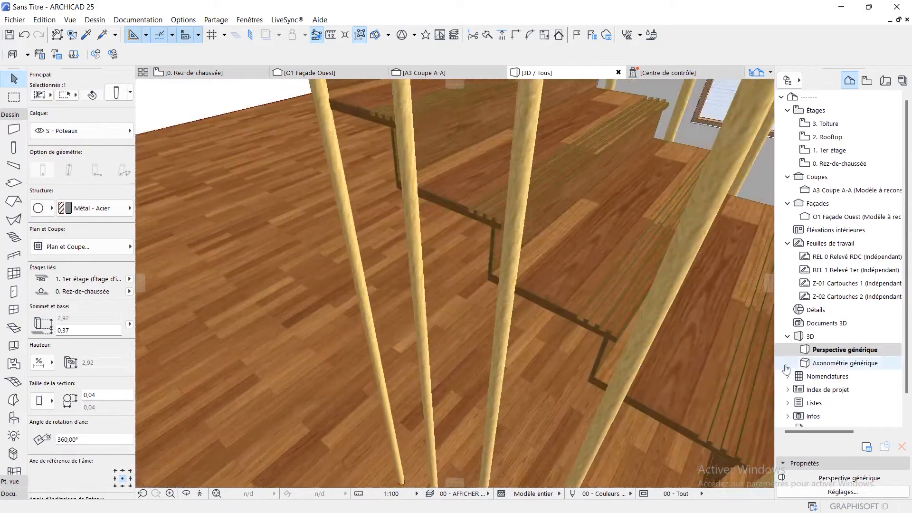
pyautogui.keyDown('shift'); pyautogui.moveTo(430, 362); pyautogui.dragTo(386, 291, button='middle'); pyautogui.keyUp('shift')
pyautogui.click(489, 394)
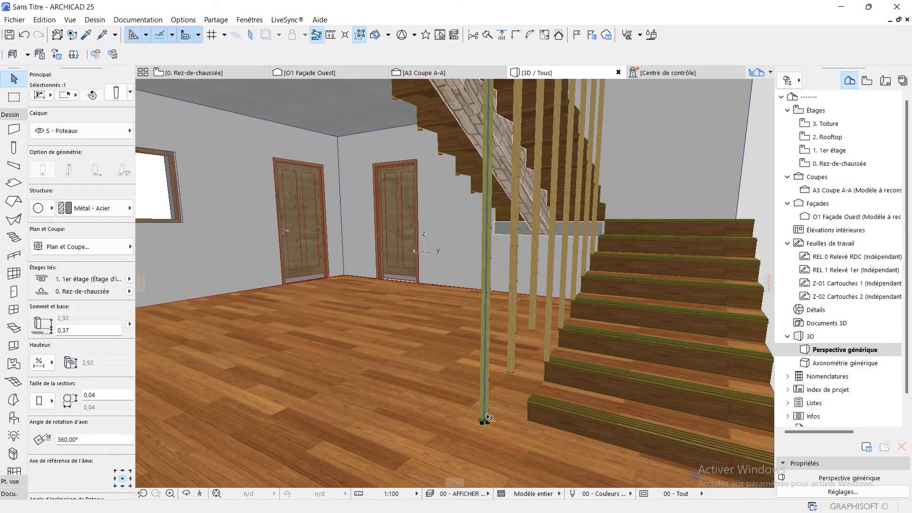
pyautogui.moveTo(489, 207); pyautogui.dragTo(491, 320, button='middle')
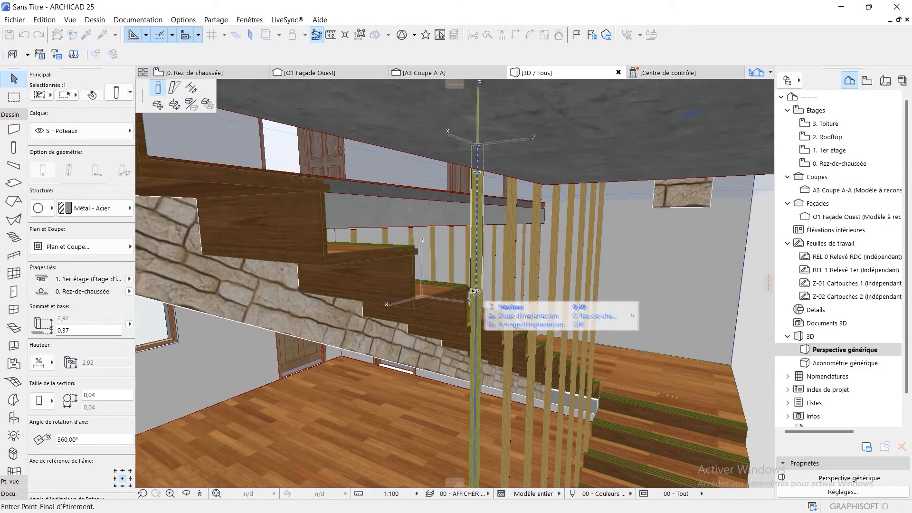
pyautogui.click(464, 334)
pyautogui.keyDown('shift'); pyautogui.moveTo(465, 333); pyautogui.dragTo(499, 361, button='middle'); pyautogui.keyUp('shift')
# - Stretch the bases of the remaining two copied columns up to their own steps and clear the selection
pyautogui.moveTo(486, 430)
pyautogui.keyDown('shift'); pyautogui.mouseDown(button='middle')
pyautogui.moveTo(472, 300)
pyautogui.moveTo(482, 413)
pyautogui.mouseUp(button='middle'); pyautogui.keyUp('shift')
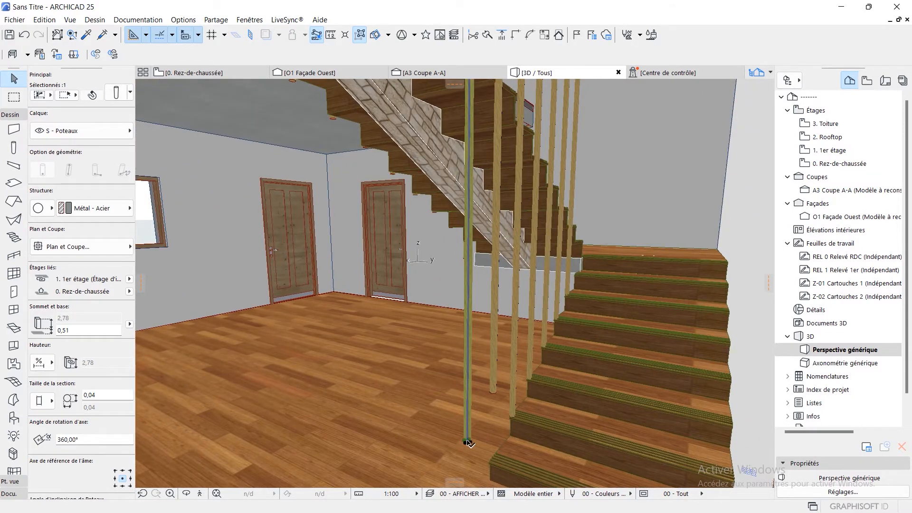
pyautogui.moveTo(469, 212); pyautogui.dragTo(468, 399, button='middle')
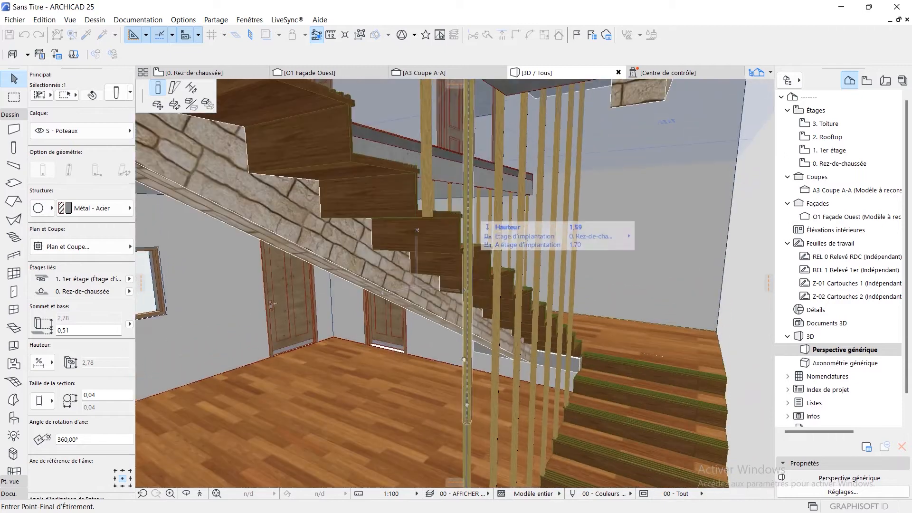
pyautogui.moveTo(474, 277); pyautogui.dragTo(485, 297, button='middle')
pyautogui.click(449, 364)
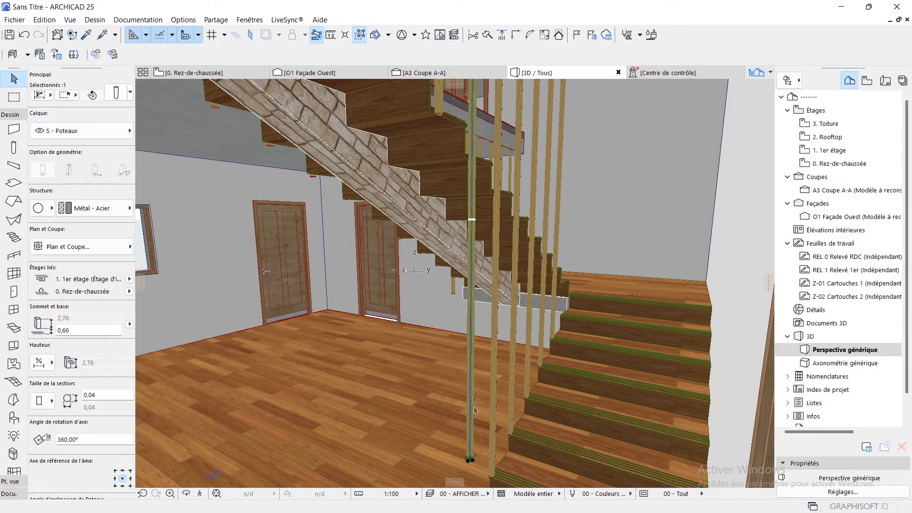
pyautogui.moveTo(475, 242); pyautogui.dragTo(433, 392, button='middle')
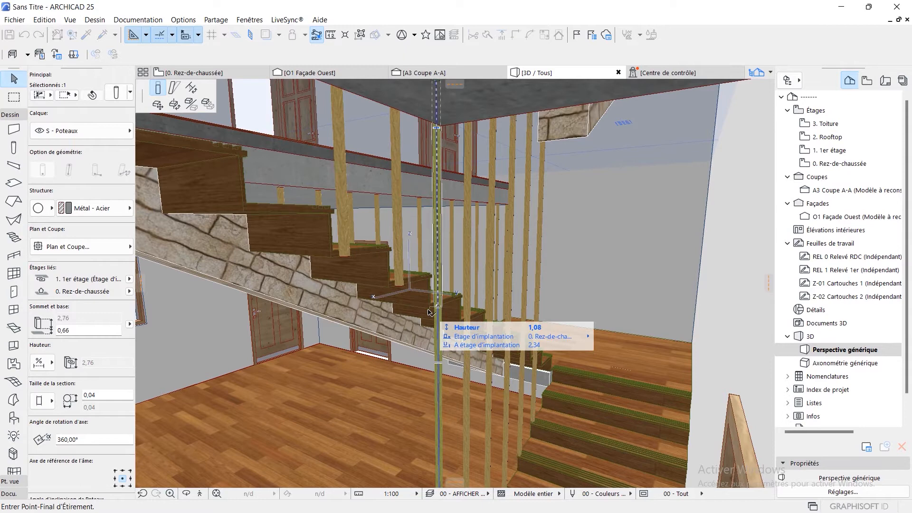
pyautogui.click(430, 312)
pyautogui.keyDown('shift'); pyautogui.moveTo(417, 387); pyautogui.dragTo(506, 345, button='middle'); pyautogui.keyUp('shift')
pyautogui.press('Escape')
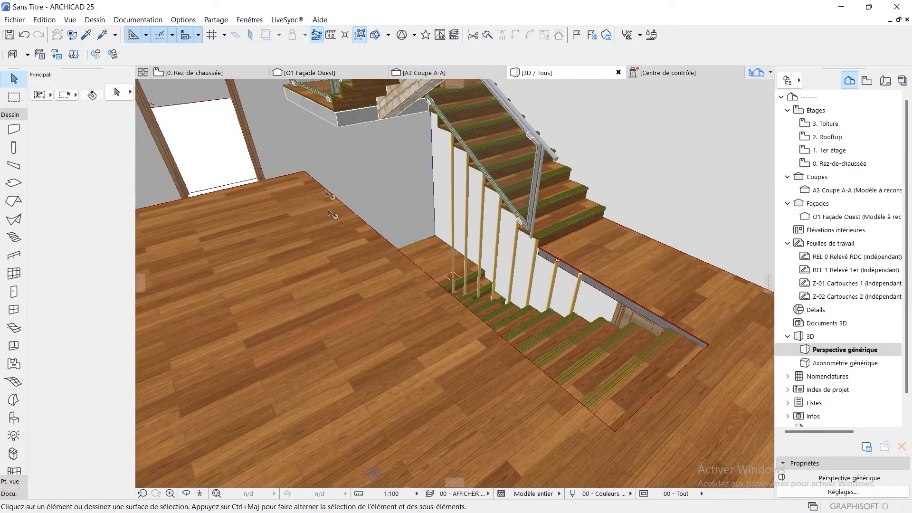
pyautogui.keyDown('shift'); pyautogui.moveTo(434, 322); pyautogui.dragTo(610, 261, button='middle'); pyautogui.keyUp('shift')
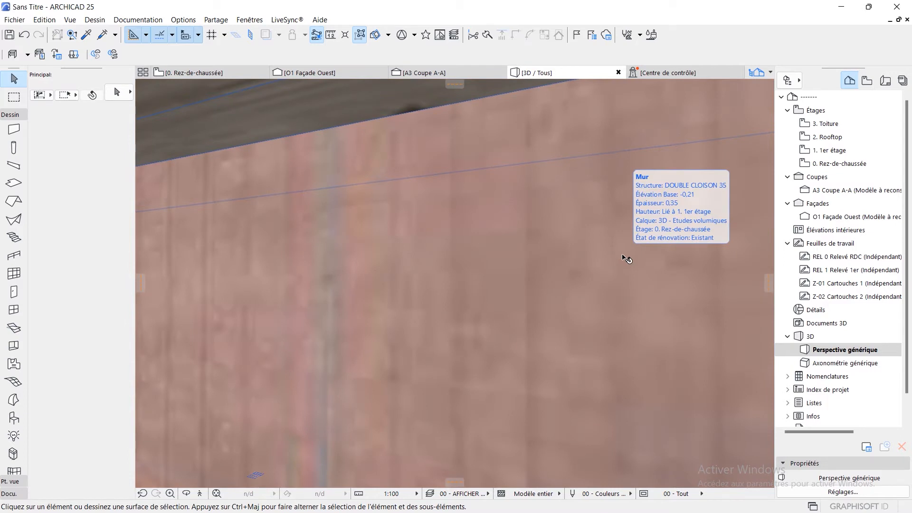
pyautogui.scroll(5, 620, 298)
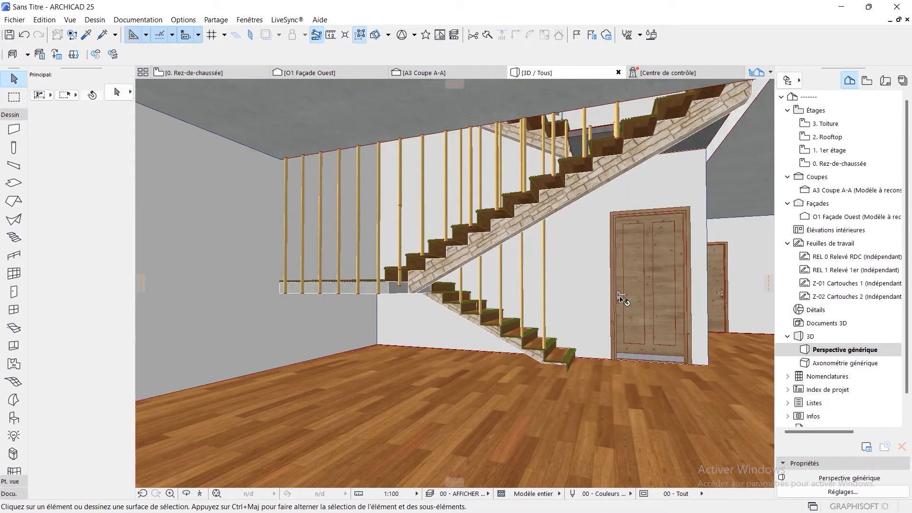
# - Select the sixteen columns along the outer edge of the landing and upper flight, including the short overlapping piece, and delete them
pyautogui.scroll(1, 620, 299)
pyautogui.keyDown('shift'); pyautogui.moveTo(619, 300); pyautogui.dragTo(597, 319, button='middle'); pyautogui.keyUp('shift')
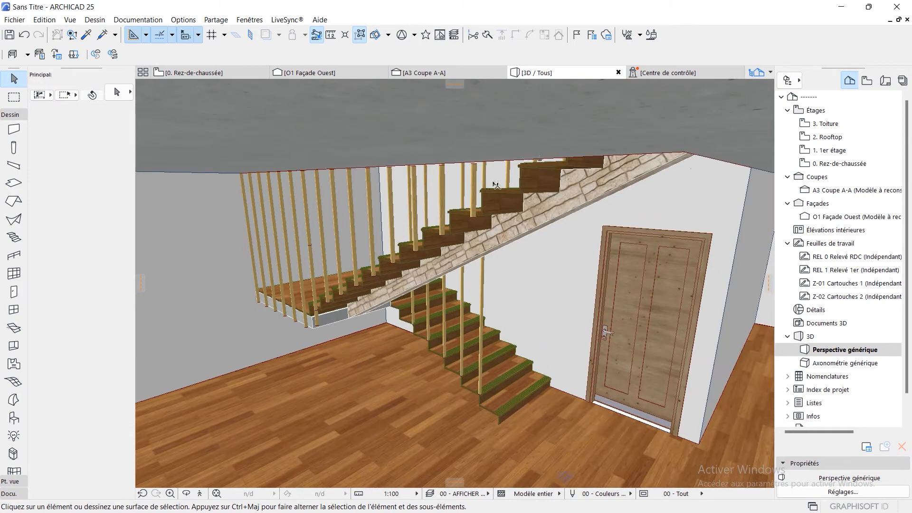
pyautogui.scroll(6, 518, 211)
pyautogui.moveTo(518, 211); pyautogui.dragTo(589, 193, button='middle')
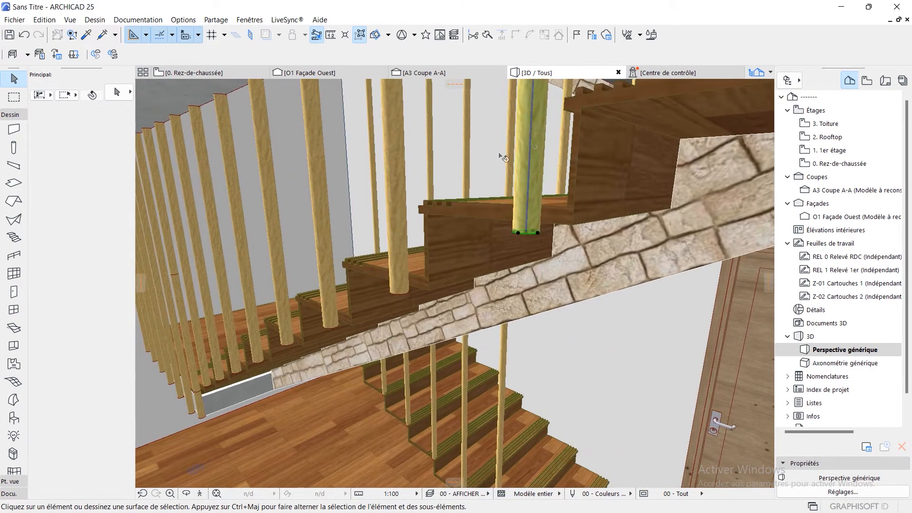
pyautogui.keyDown('shift'); pyautogui.click(406, 170); pyautogui.keyUp('shift')
pyautogui.keyDown('shift'); pyautogui.click(329, 189); pyautogui.keyUp('shift')
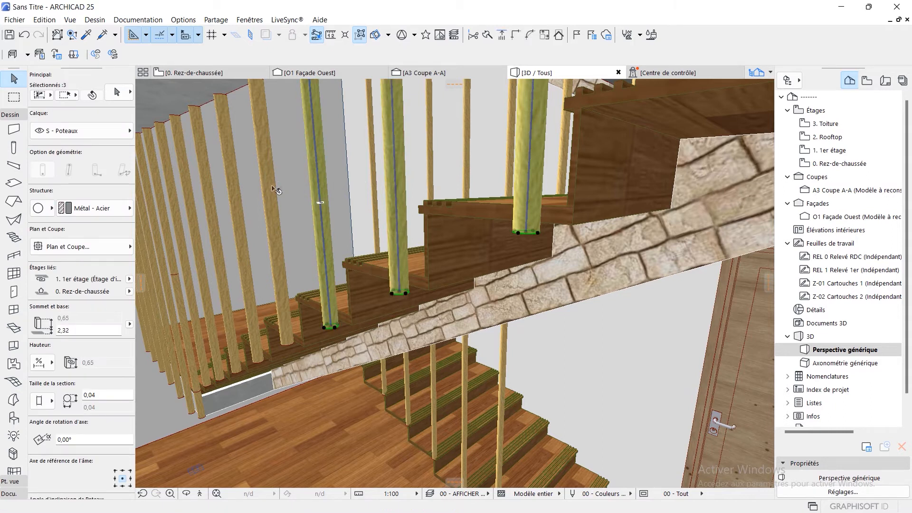
pyautogui.keyDown('shift'); pyautogui.click(235, 204); pyautogui.keyUp('shift')
pyautogui.keyDown('shift'); pyautogui.click(214, 212); pyautogui.keyUp('shift')
pyautogui.keyDown('shift'); pyautogui.click(179, 218); pyautogui.keyUp('shift')
pyautogui.keyDown('shift'); pyautogui.moveTo(180, 218); pyautogui.dragTo(328, 208, button='middle'); pyautogui.keyUp('shift')
pyautogui.keyDown('shift'); pyautogui.click(414, 222); pyautogui.keyUp('shift')
pyautogui.keyDown('shift'); pyautogui.click(385, 221); pyautogui.keyUp('shift')
pyautogui.keyDown('shift'); pyautogui.click(358, 220); pyautogui.keyUp('shift')
pyautogui.keyDown('shift'); pyautogui.click(335, 216); pyautogui.keyUp('shift')
pyautogui.keyDown('shift'); pyautogui.click(314, 208); pyautogui.keyUp('shift')
pyautogui.keyDown('shift'); pyautogui.click(278, 185); pyautogui.keyUp('shift')
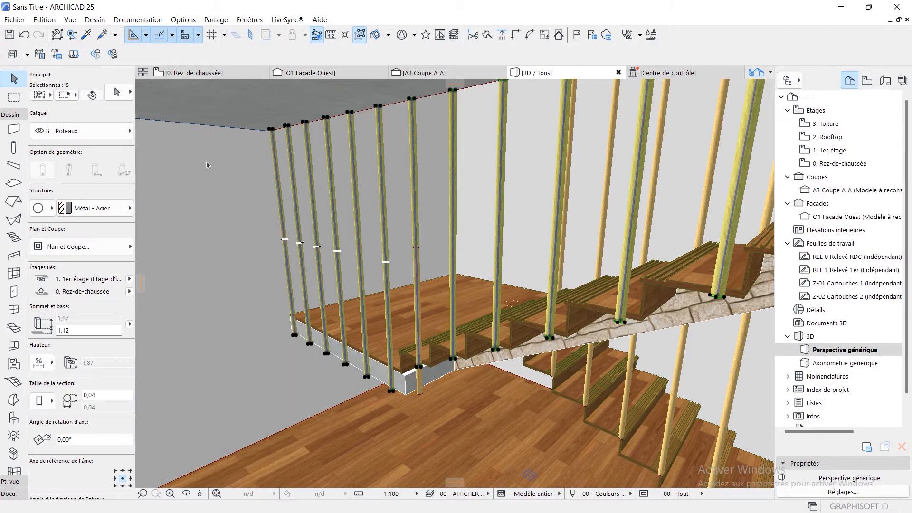
pyautogui.keyDown('shift'); pyautogui.moveTo(567, 330); pyautogui.dragTo(457, 380, button='middle'); pyautogui.keyUp('shift')
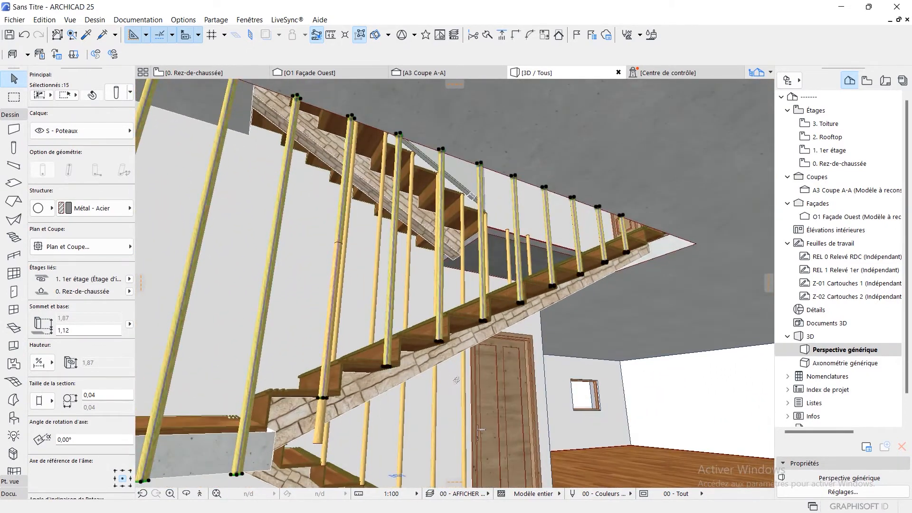
pyautogui.keyDown('shift'); pyautogui.click(327, 420); pyautogui.keyUp('shift')
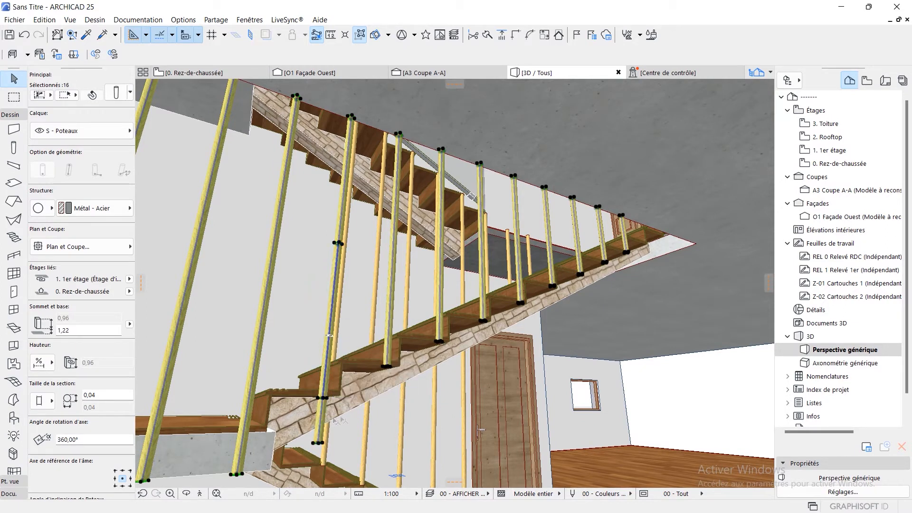
pyautogui.keyDown('shift'); pyautogui.moveTo(392, 431); pyautogui.dragTo(553, 404, button='middle'); pyautogui.keyUp('shift')
pyautogui.press('Escape')
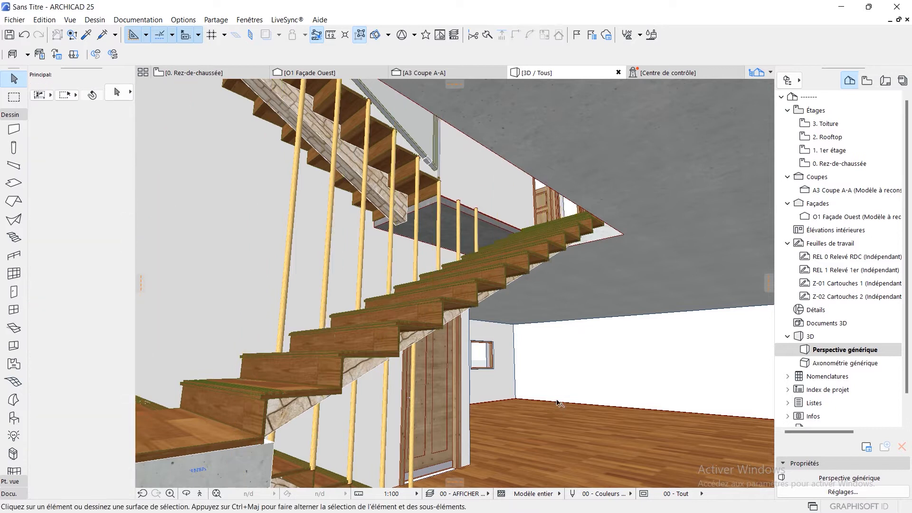
# - Examine the stair from below, between the flights and from the landing side to check the remaining columns
pyautogui.scroll(5, 477, 327)
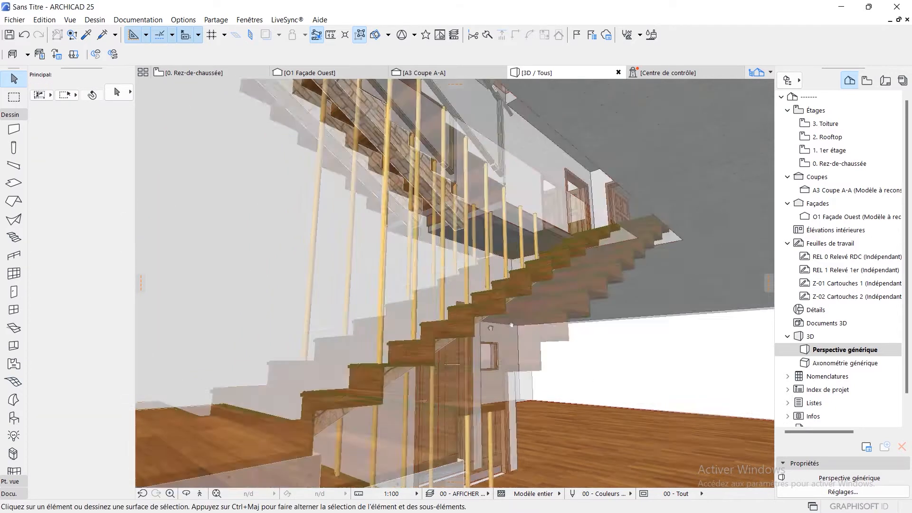
pyautogui.moveTo(566, 313); pyautogui.dragTo(205, 285, button='middle')
pyautogui.scroll(-4, 613, 324)
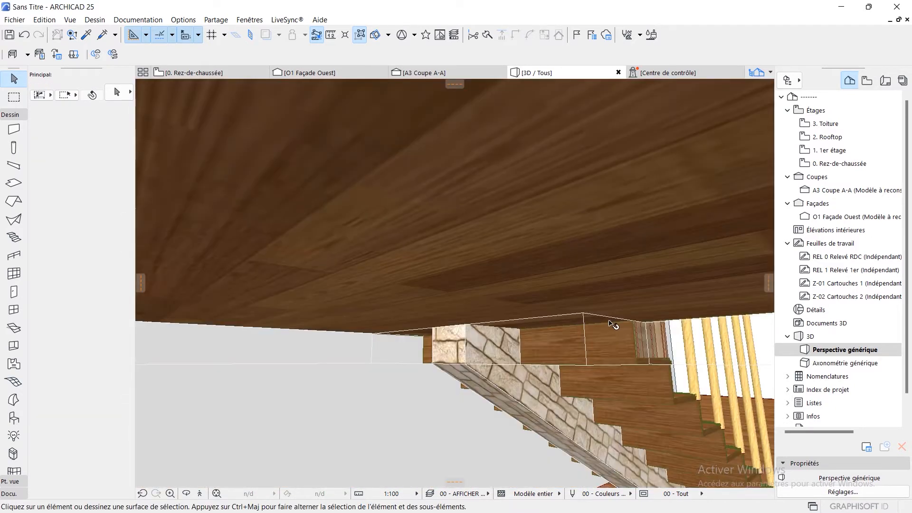
pyautogui.moveTo(614, 324); pyautogui.dragTo(204, 138, button='middle')
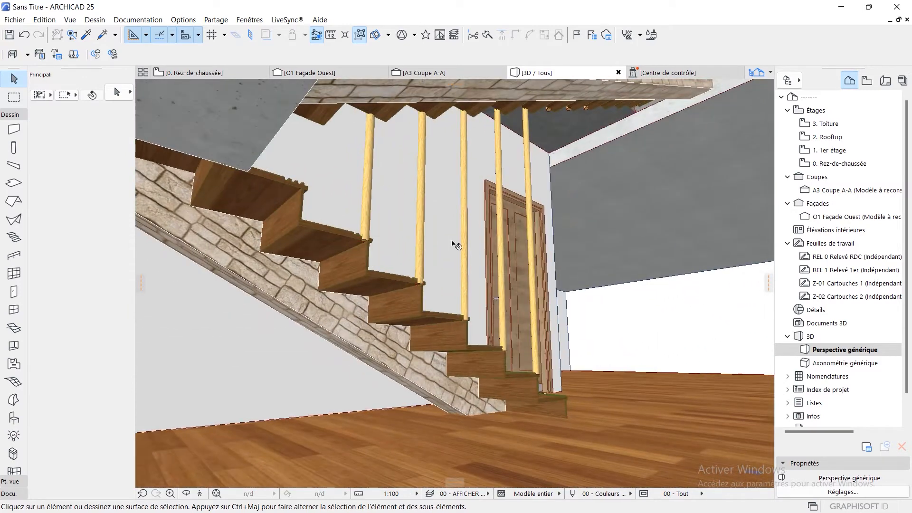
pyautogui.keyDown('shift'); pyautogui.moveTo(454, 245); pyautogui.dragTo(375, 255, button='middle'); pyautogui.keyUp('shift')
pyautogui.scroll(-4, 281, 283)
pyautogui.moveTo(257, 284); pyautogui.dragTo(553, 280, button='middle')
pyautogui.keyDown('shift'); pyautogui.moveTo(502, 240); pyautogui.dragTo(446, 317, button='middle'); pyautogui.keyUp('shift')
pyautogui.scroll(-1, 444, 316)
pyautogui.scroll(-6, 444, 316)
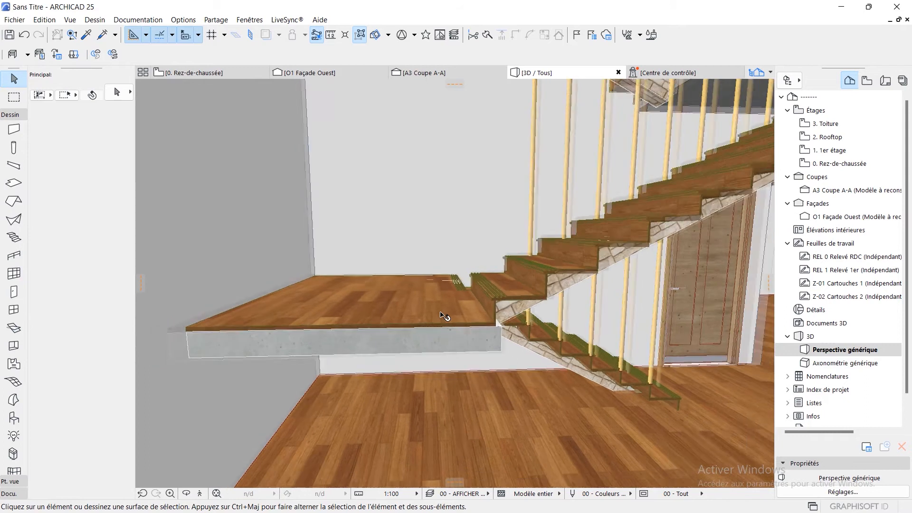
# - In the ground-floor plan, set the default curtain wall height to 1.80 m and its base offset to 1.20 m
pyautogui.click(230, 74)
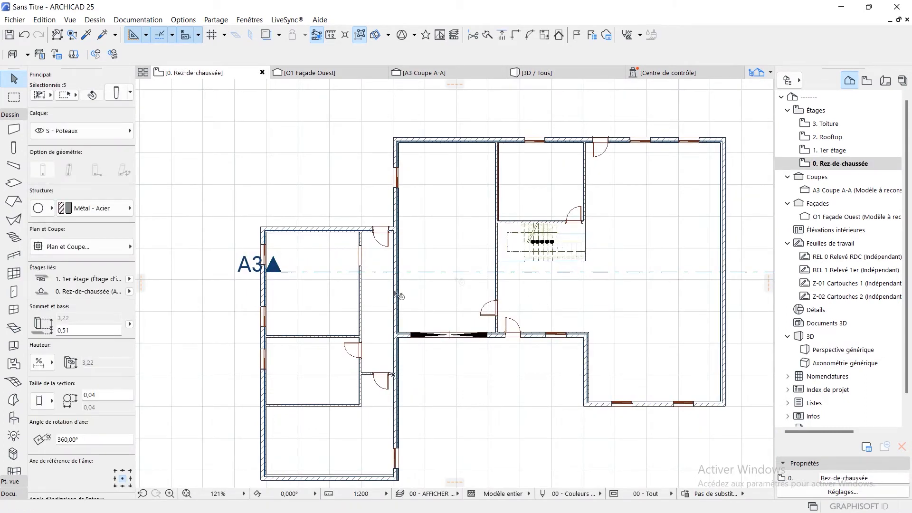
pyautogui.click(13, 274)
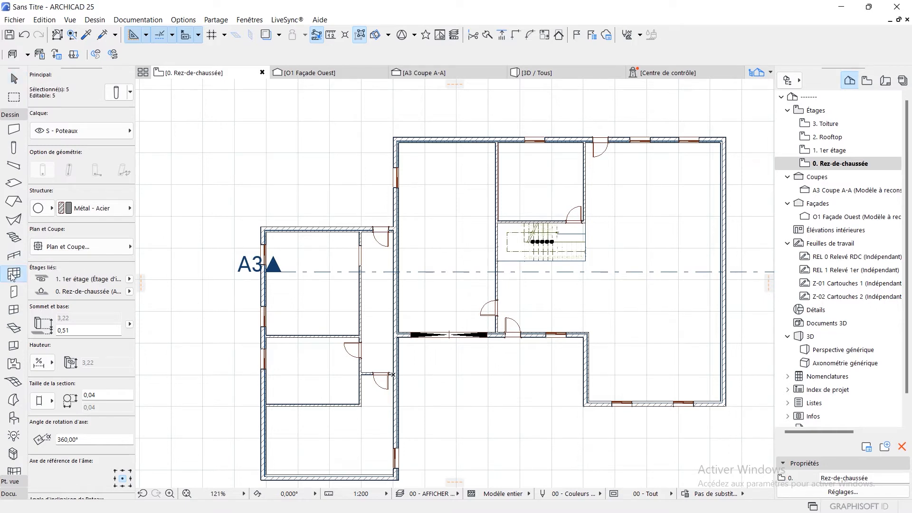
pyautogui.doubleClick(13, 275)
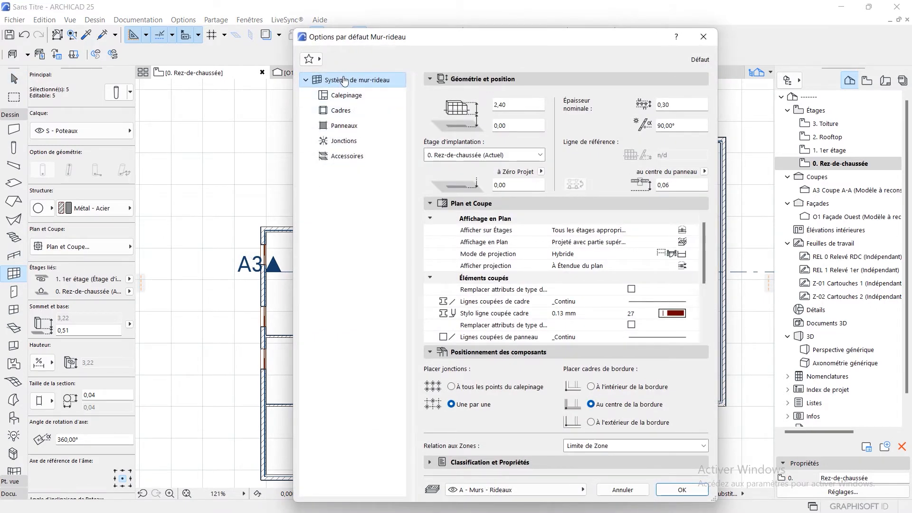
pyautogui.click(524, 104)
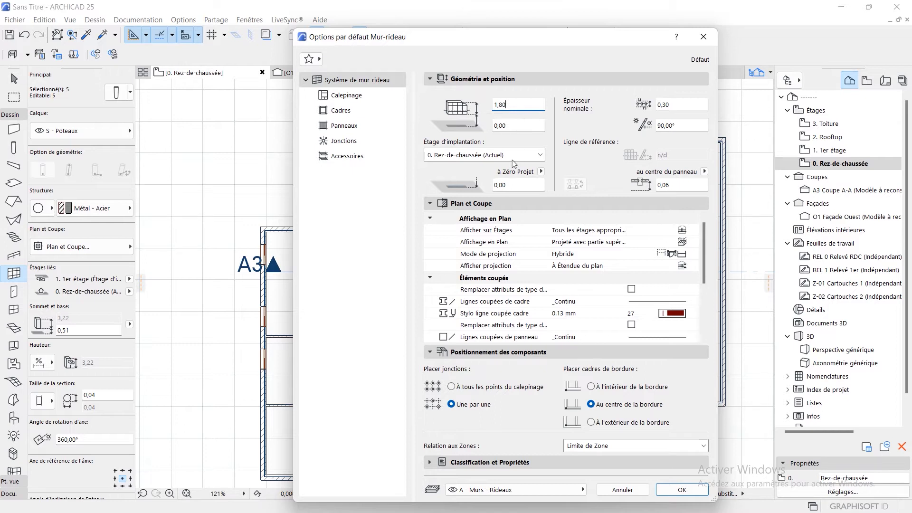
pyautogui.press('Tab')
# - Reduce the curtain wall scheme to a single 1.20 m wide column by removing columns D, C and B
pyautogui.click(346, 97)
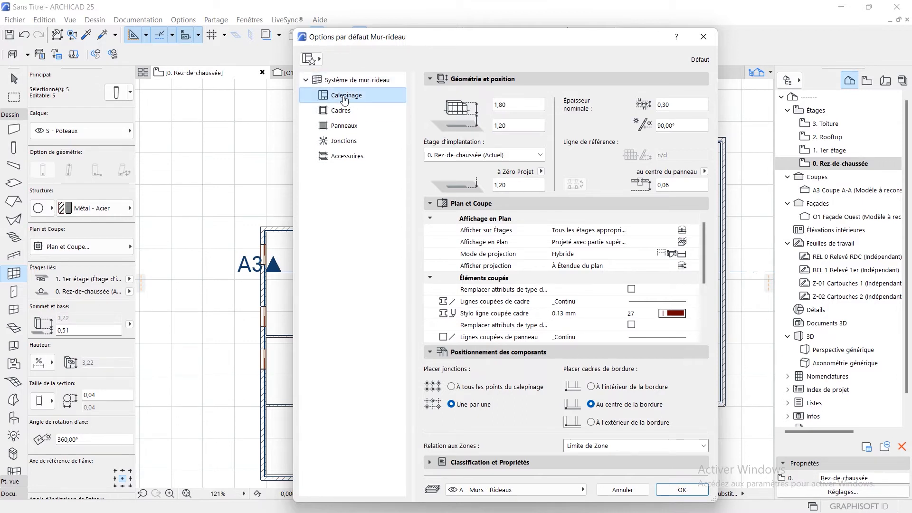
pyautogui.click(482, 194)
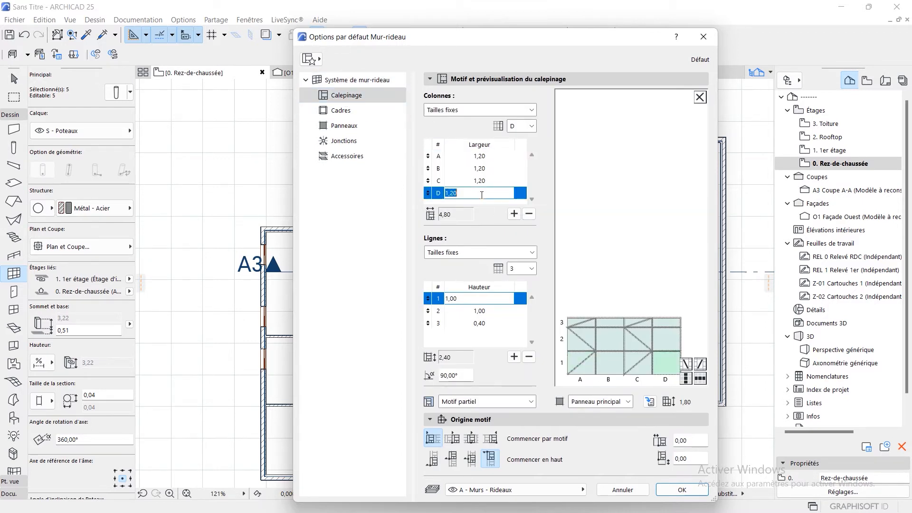
pyautogui.click(529, 214)
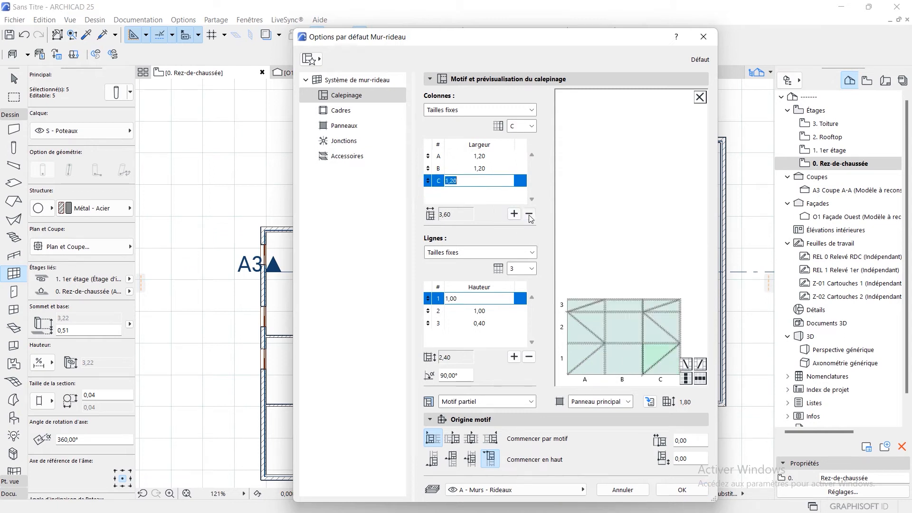
pyautogui.click(528, 214)
pyautogui.click(531, 214)
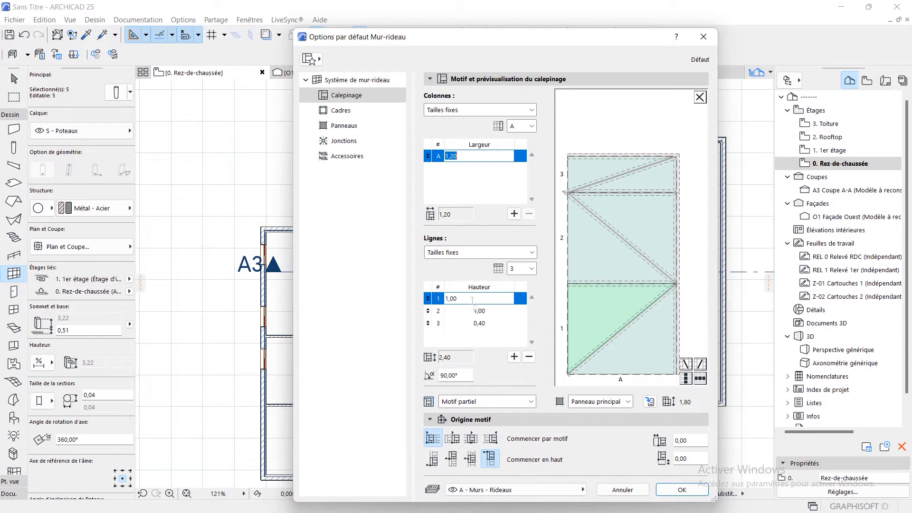
# - Reduce the curtain wall scheme to a single row and set its height to 1.80 m
pyautogui.click(489, 323)
pyautogui.click(529, 357)
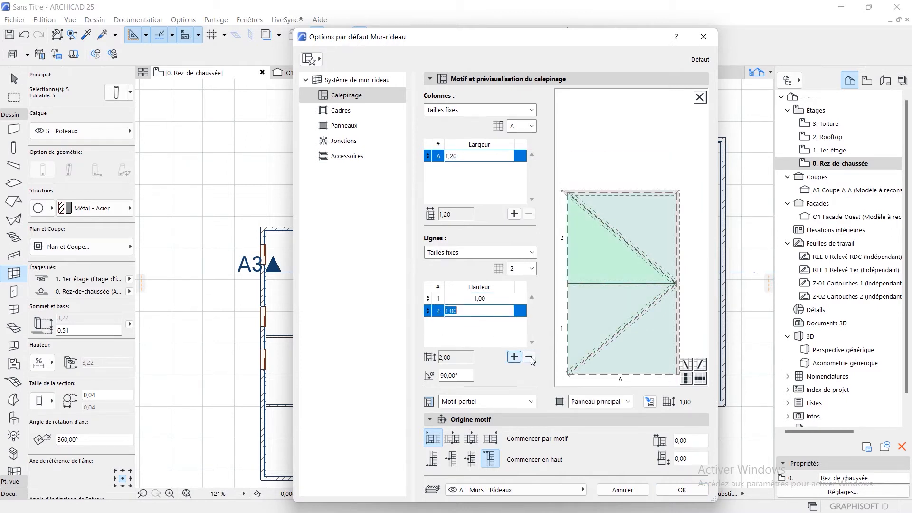
pyautogui.click(529, 357)
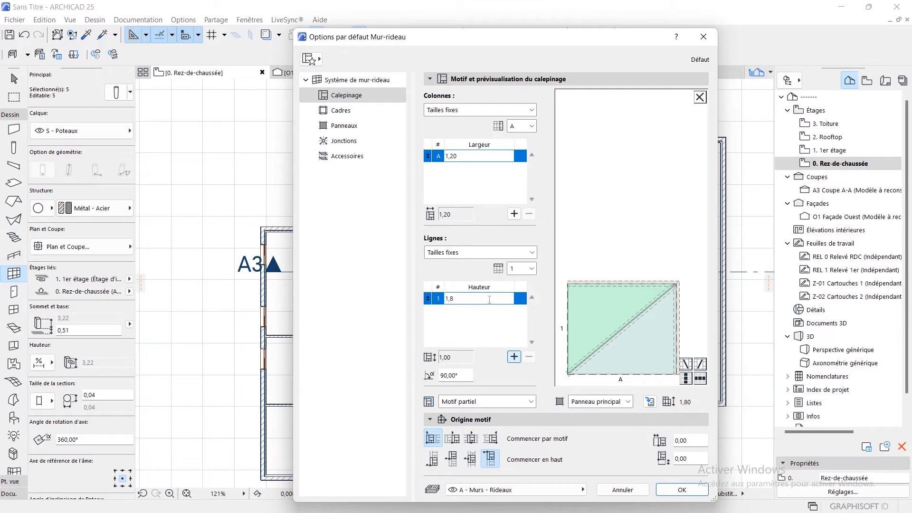
pyautogui.write('1,8')
pyautogui.press('Return')
# - Delete the diagonal frame from the scheme pattern and assign the Cadre - Poteau class to the vertical frame
pyautogui.click(630, 283)
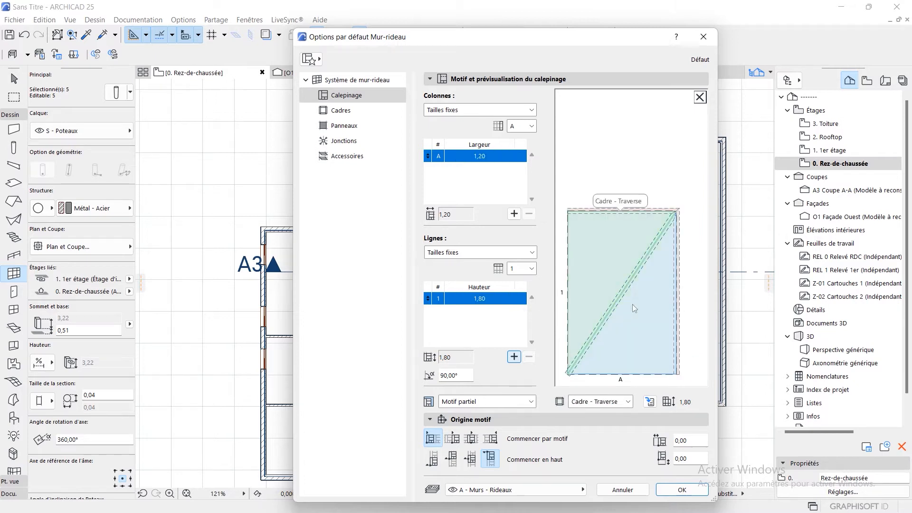
pyautogui.press('Delete')
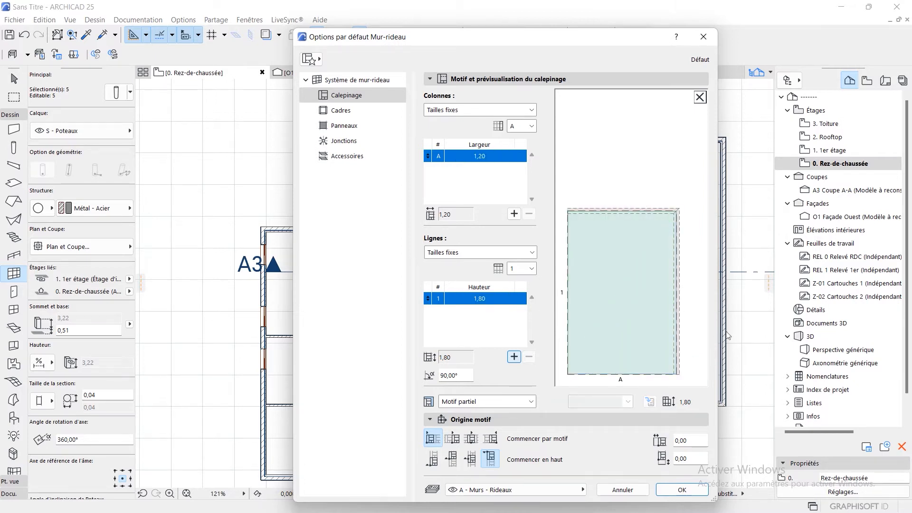
pyautogui.click(653, 211)
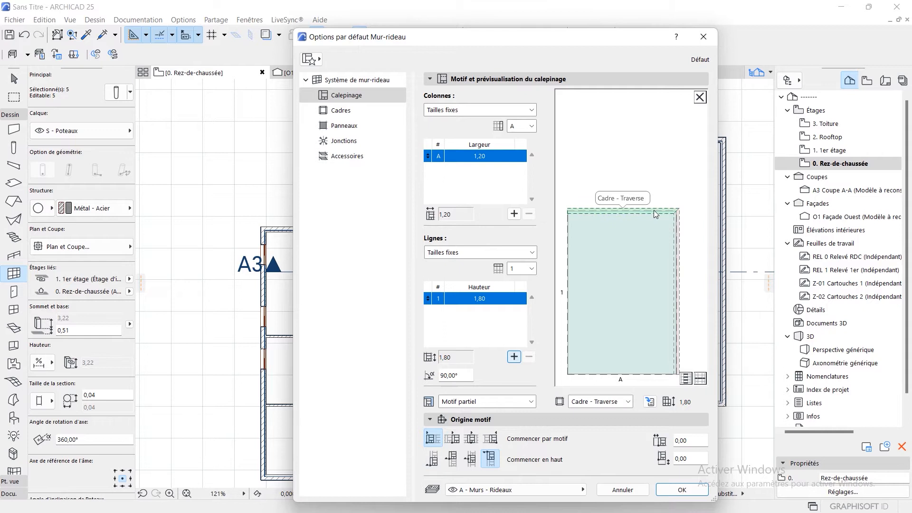
pyautogui.click(680, 315)
pyautogui.click(629, 402)
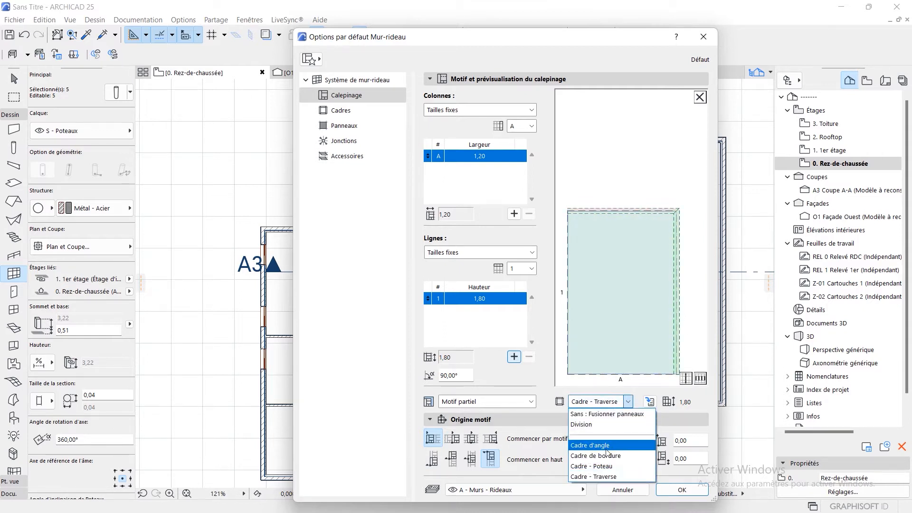
pyautogui.click(607, 466)
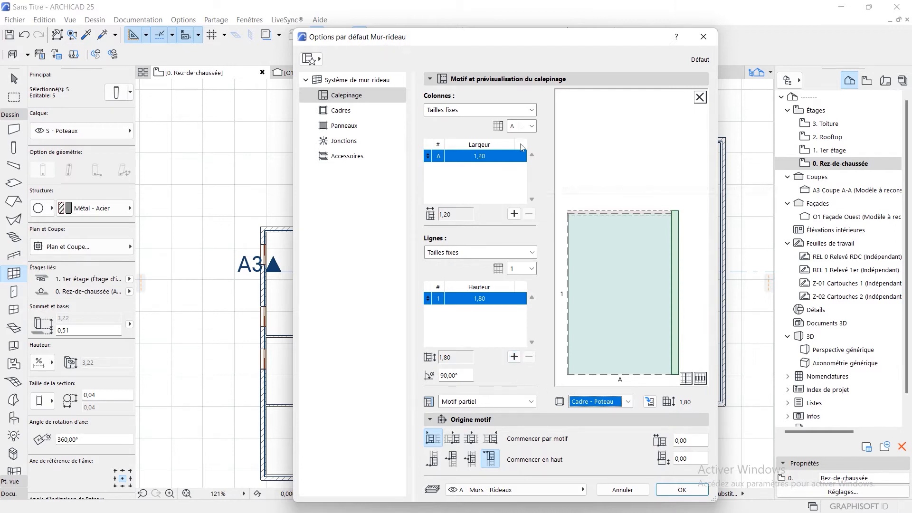
# - Review the frame, panel and accessory settings, set the junction's four side-view dimensions to 0, and apply the curtain wall defaults
pyautogui.click(362, 114)
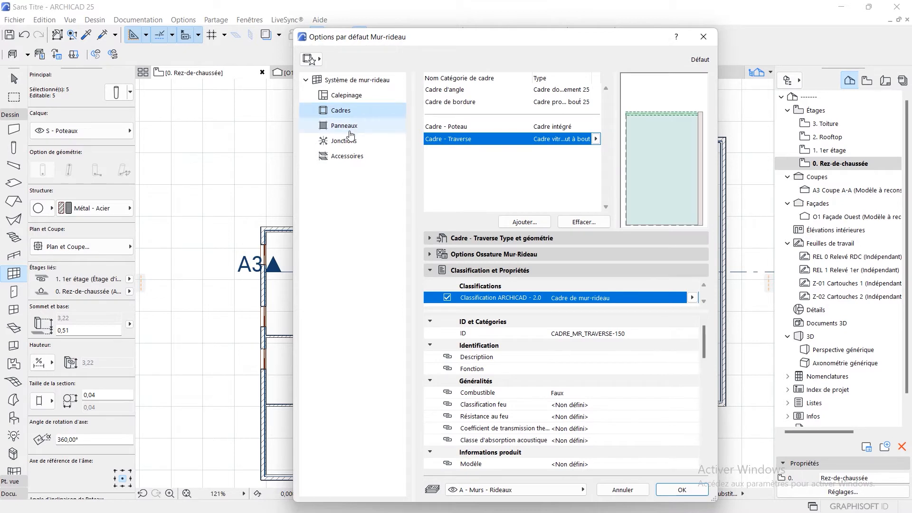
pyautogui.click(350, 130)
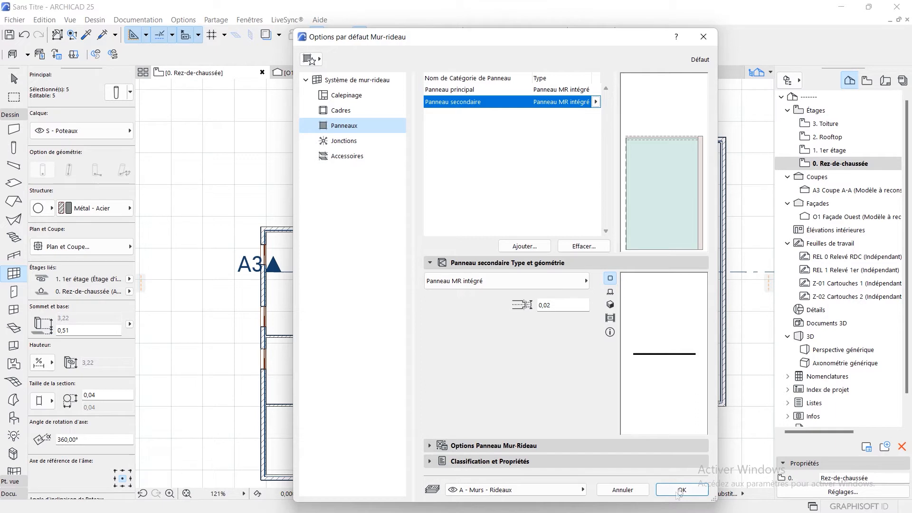
pyautogui.click(345, 141)
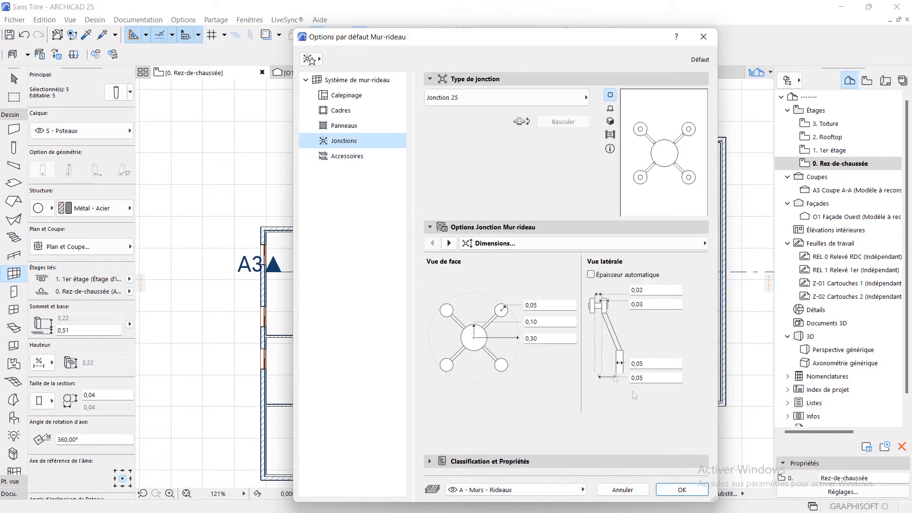
pyautogui.click(653, 290)
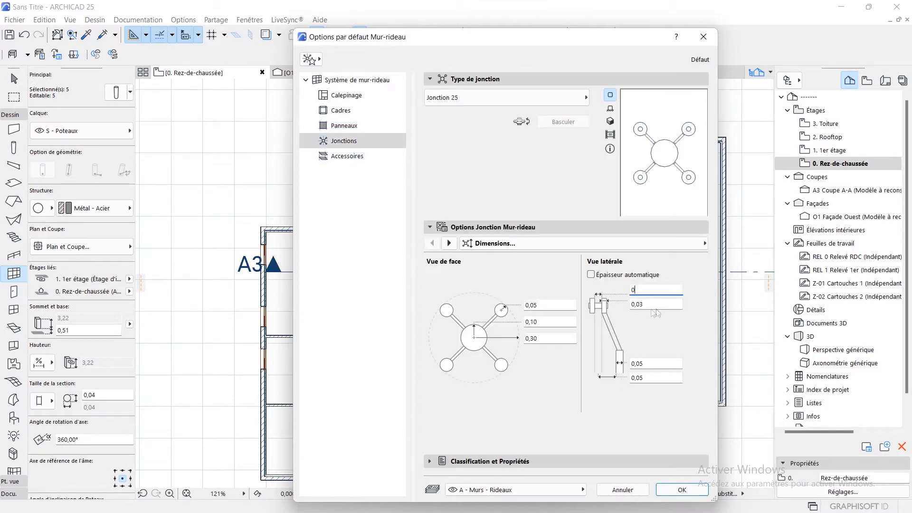
pyautogui.press('Tab')
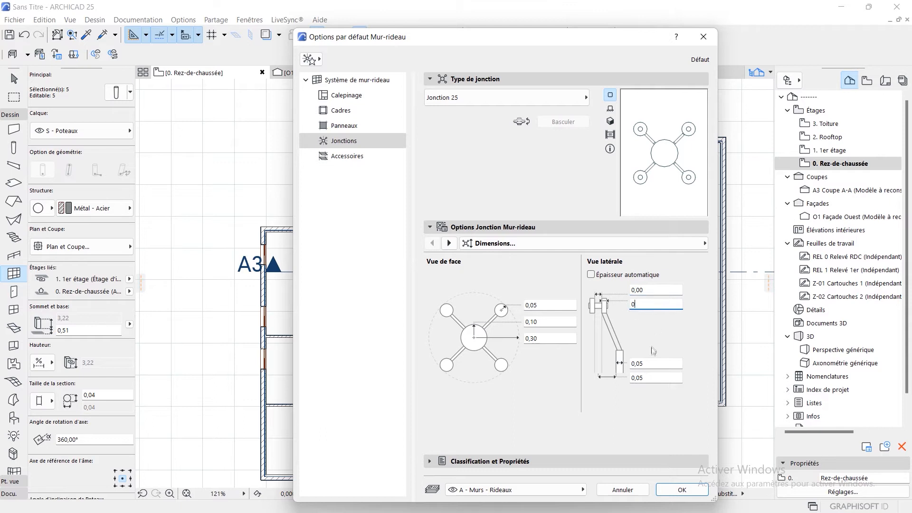
pyautogui.click(646, 363)
pyautogui.write('0')
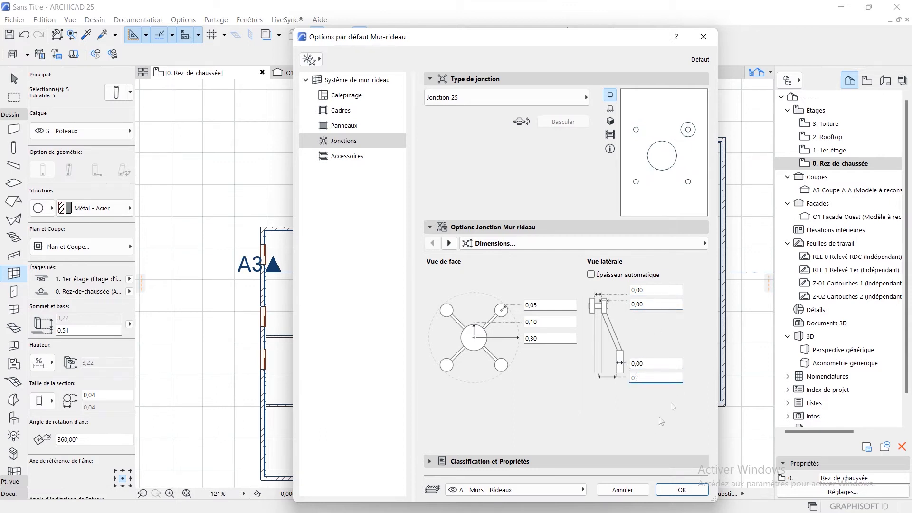
pyautogui.click(361, 156)
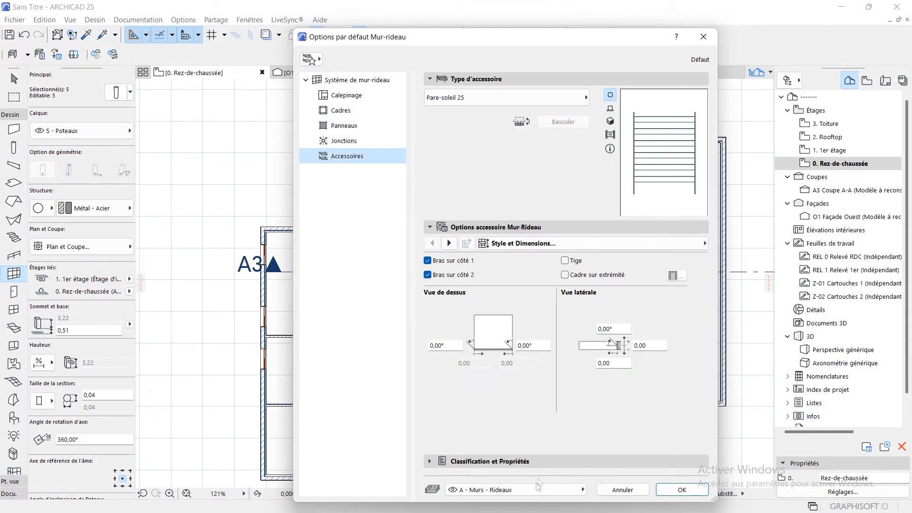
pyautogui.click(685, 492)
pyautogui.scroll(10, 517, 259)
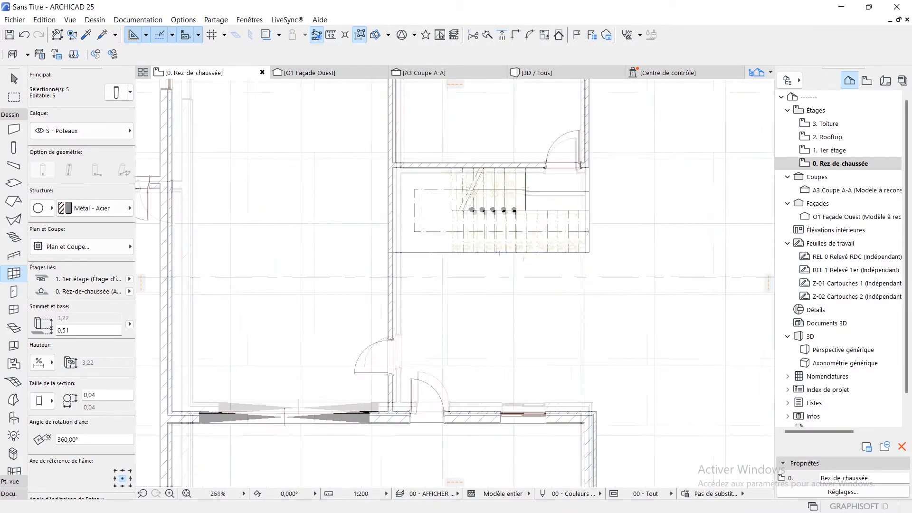
pyautogui.scroll(1, 427, 275)
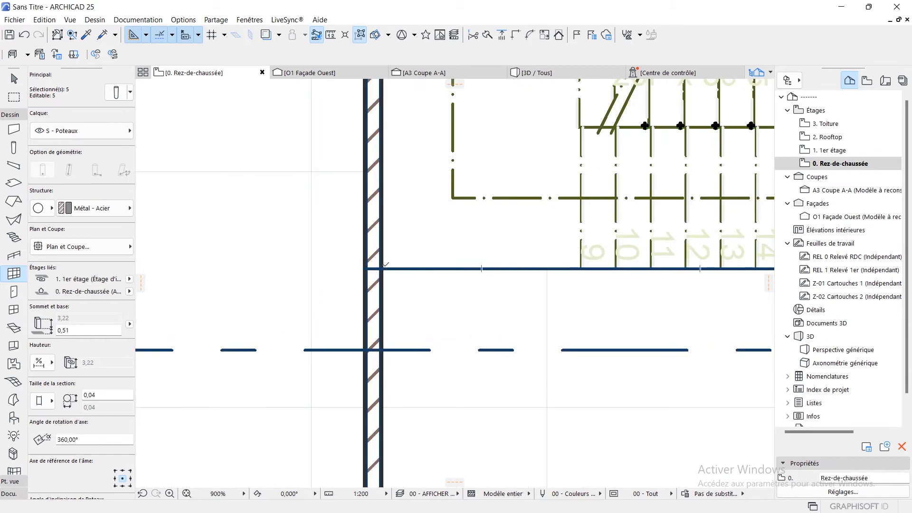
# - Draw a curtain wall on the ground-floor plan along the stair's outer edge, from the wall's inner face to the stair's far corner
pyautogui.press('Escape')
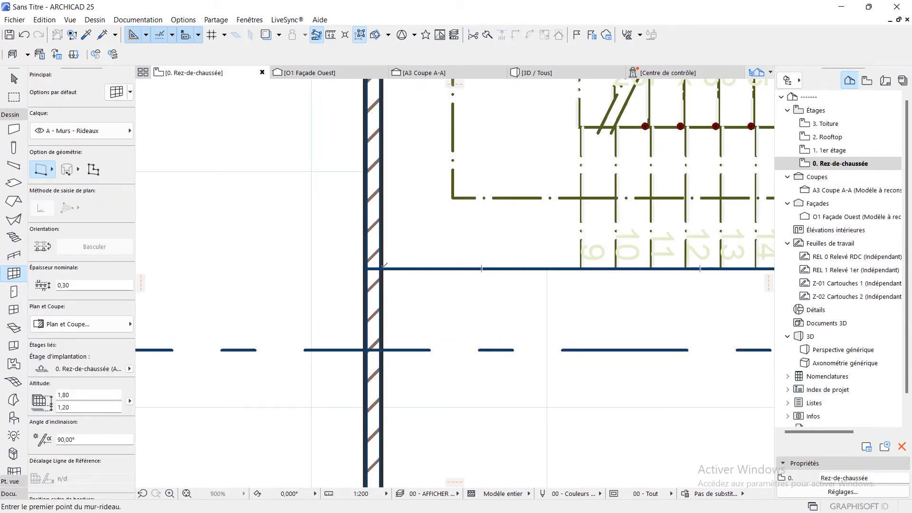
pyautogui.click(383, 267)
pyautogui.scroll(-3, 428, 266)
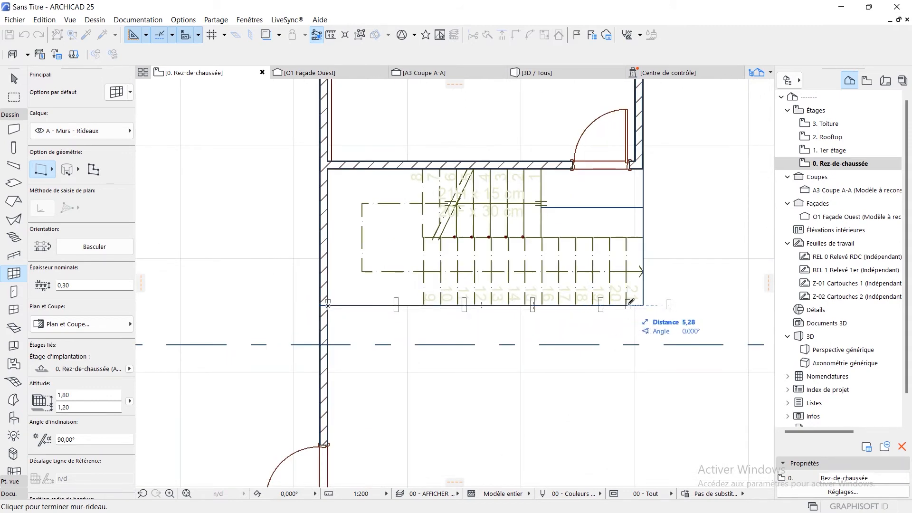
pyautogui.press('Escape')
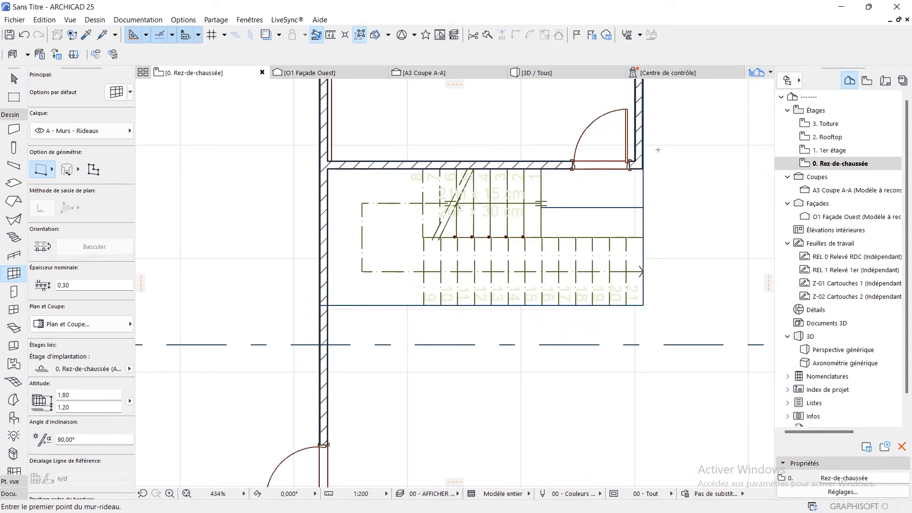
# - In the 3D view, select the new curtain wall beside the stair and move it up to a base elevation of 1.32 m
pyautogui.click(572, 71)
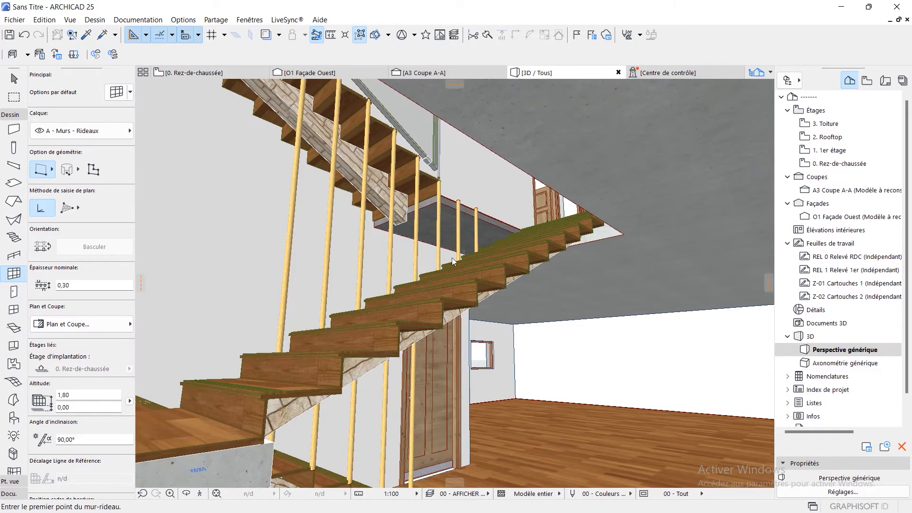
pyautogui.scroll(-5, 453, 263)
pyautogui.keyDown('shift'); pyautogui.moveTo(497, 298); pyautogui.dragTo(405, 217, button='middle'); pyautogui.keyUp('shift')
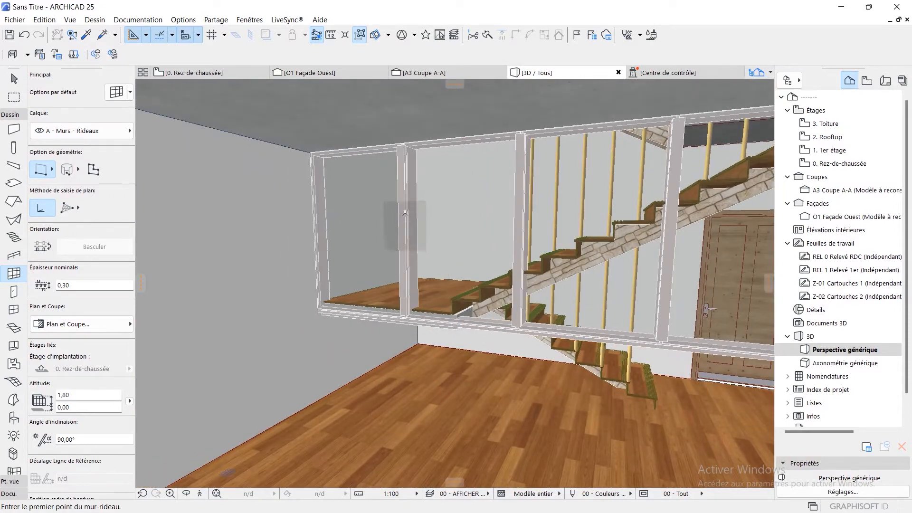
pyautogui.press('Escape')
pyautogui.click(408, 214)
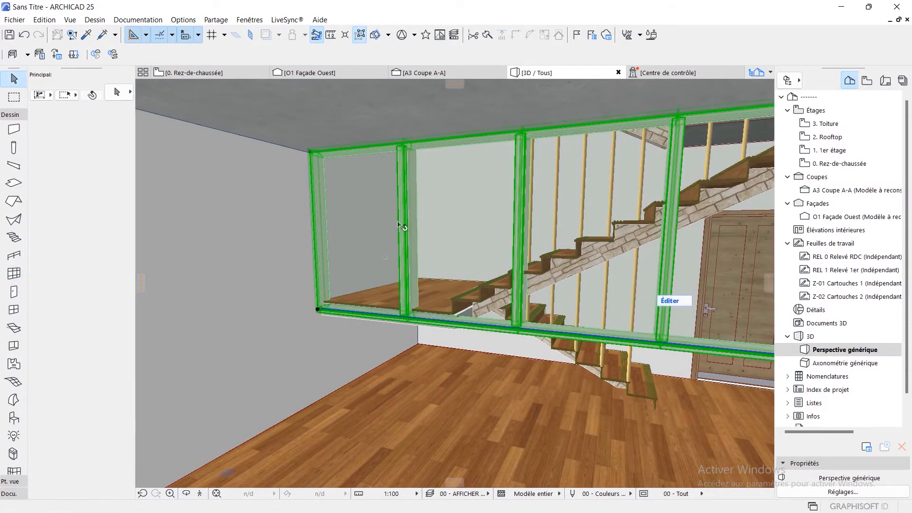
pyautogui.scroll(4, 408, 314)
pyautogui.scroll(3, 306, 310)
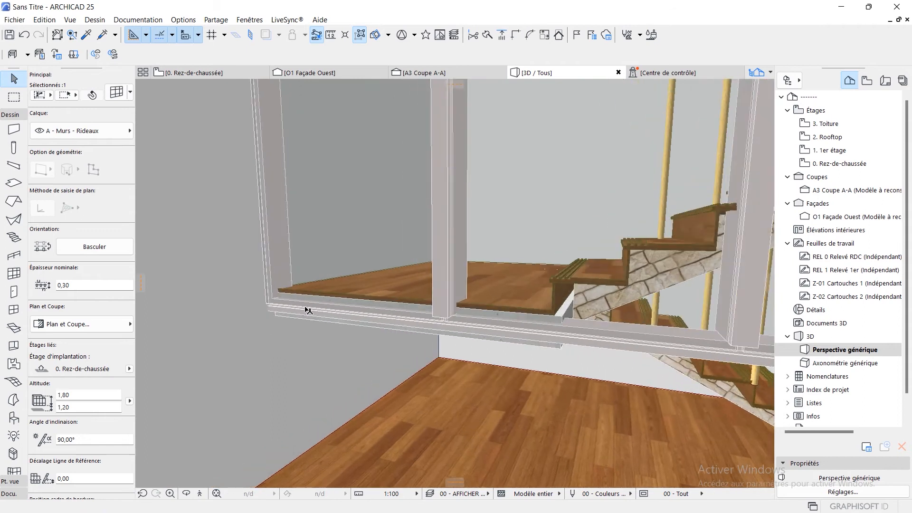
pyautogui.scroll(1, 308, 311)
pyautogui.moveTo(308, 311); pyautogui.dragTo(456, 365, button='middle')
pyautogui.scroll(2, 347, 343)
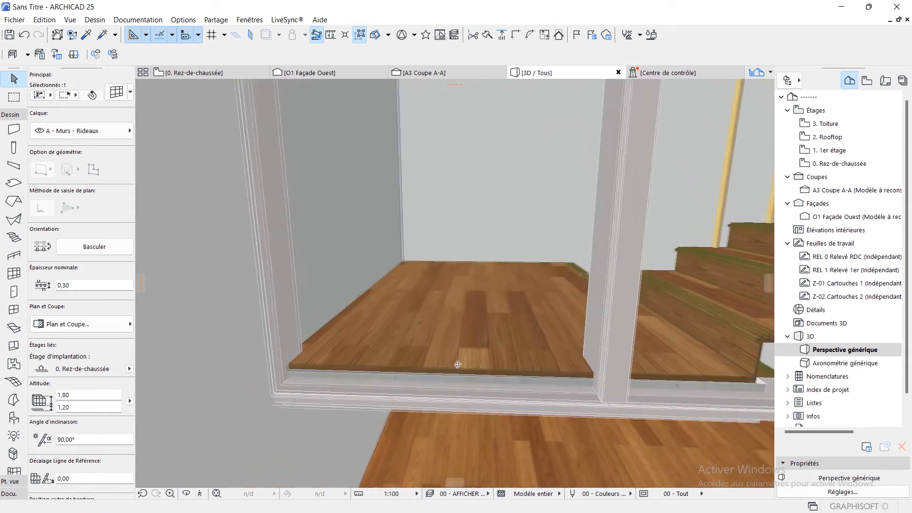
pyautogui.click(271, 399)
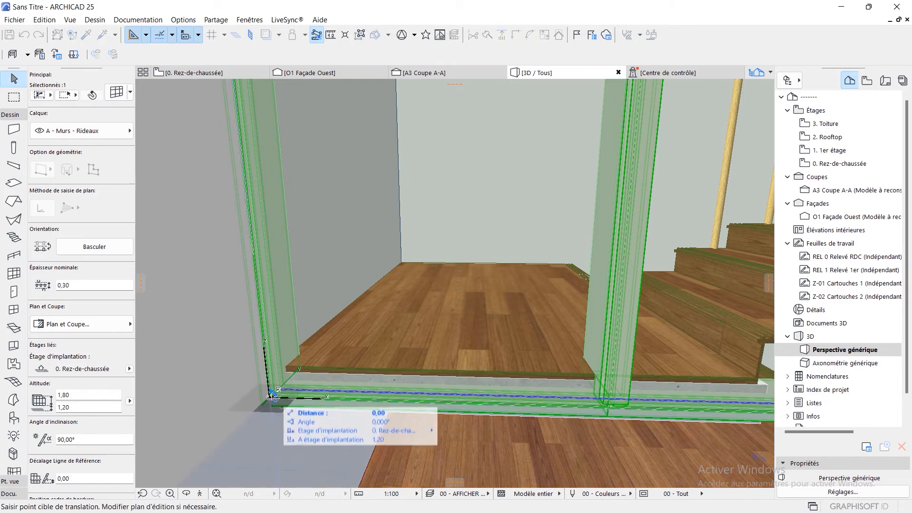
pyautogui.click(267, 368)
# - Try to shift the curtain wall's lower frame corner sideways by 0.04 m onto the landing slab's outer edge, and undo the move
pyautogui.keyDown('shift'); pyautogui.moveTo(374, 409); pyautogui.dragTo(453, 341, button='middle'); pyautogui.keyUp('shift')
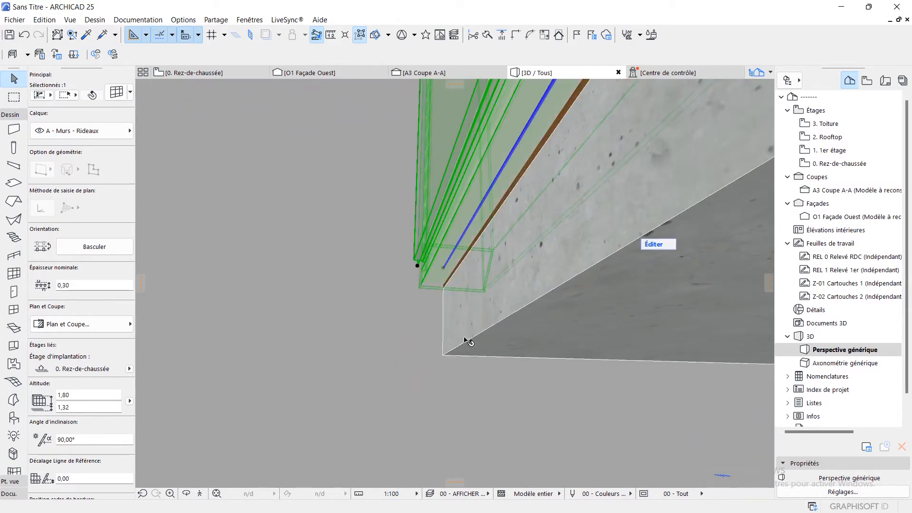
pyautogui.hotkey('ctrl', 'd')
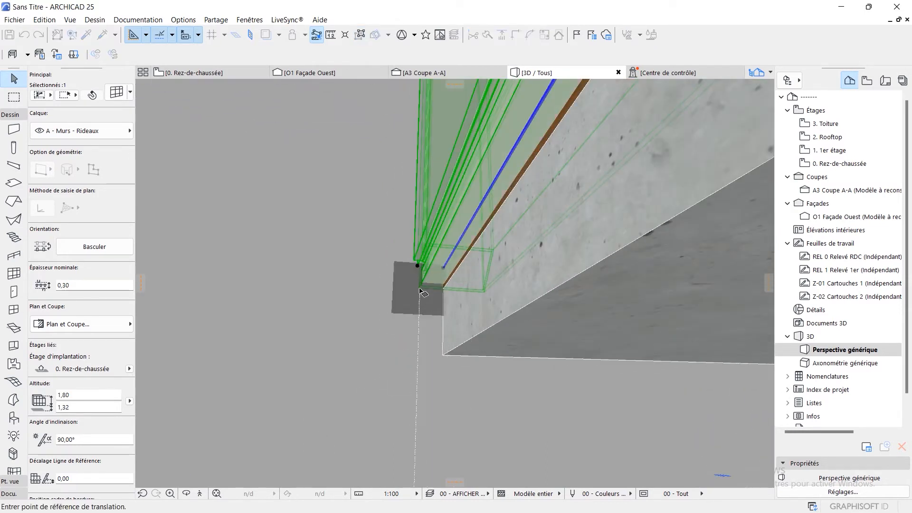
pyautogui.click(420, 289)
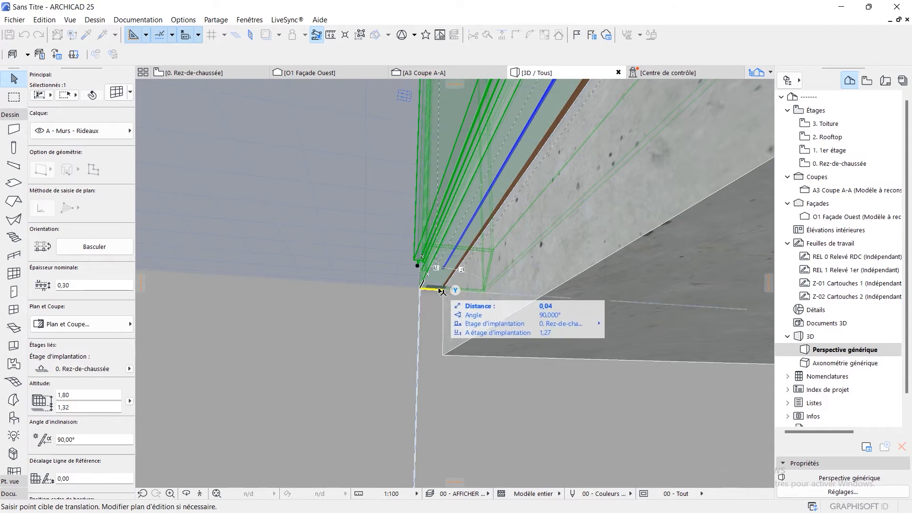
pyautogui.click(443, 291)
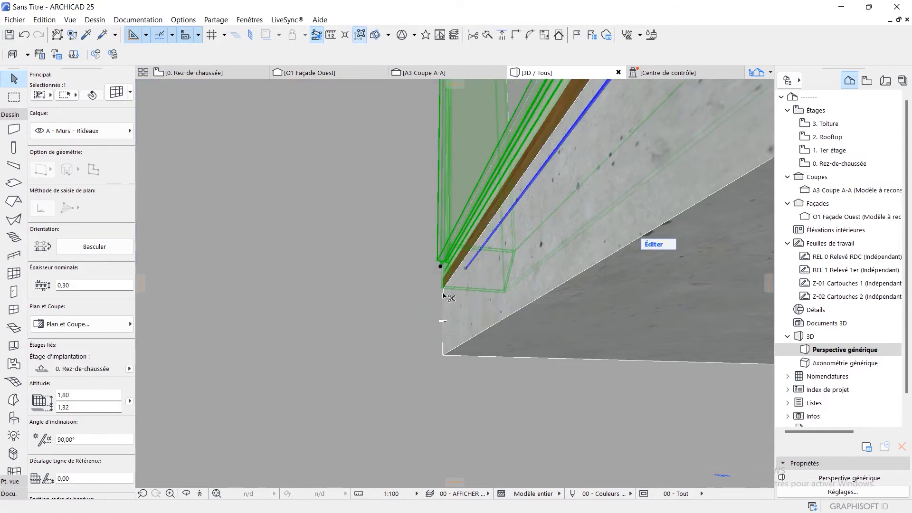
pyautogui.hotkey('ctrl', 'z')
# - Move the curtain wall sideways so its lower outer frame edge lines up with the landing slab's outer edge
pyautogui.hotkey('ctrl', 'd')
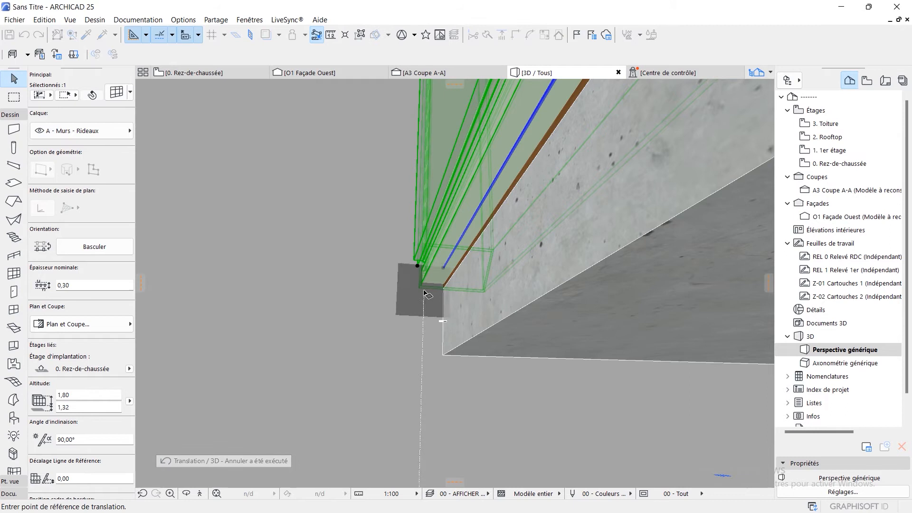
pyautogui.click(422, 287)
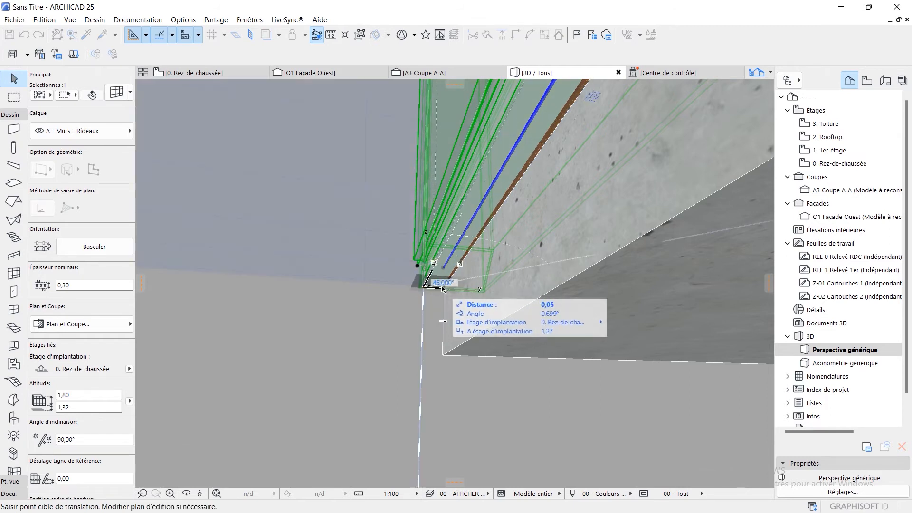
pyautogui.click(443, 289)
# - Try to move the curtain wall's lower frame corner onto the landing slab's corner, and undo the move
pyautogui.keyDown('shift'); pyautogui.moveTo(449, 291); pyautogui.dragTo(694, 360, button='middle'); pyautogui.keyUp('shift')
pyautogui.scroll(-5, 461, 318)
pyautogui.hotkey('ctrl', 'd')
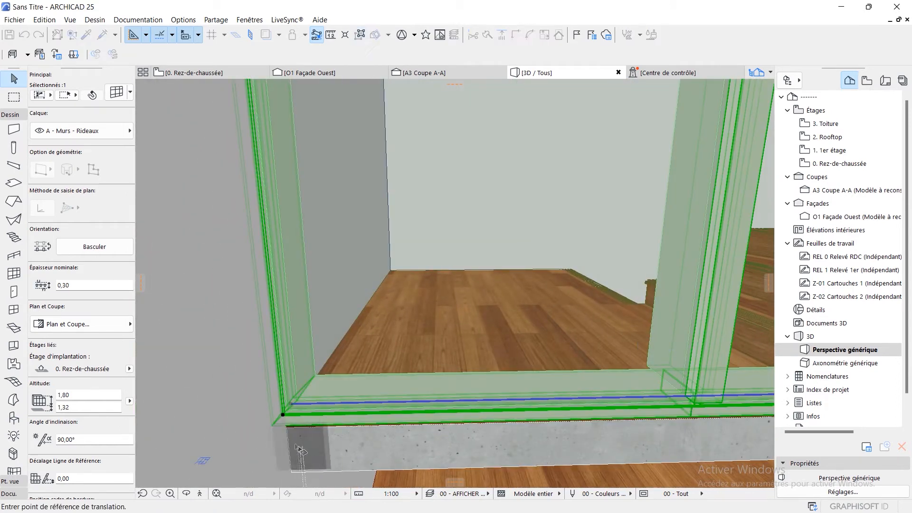
pyautogui.click(274, 425)
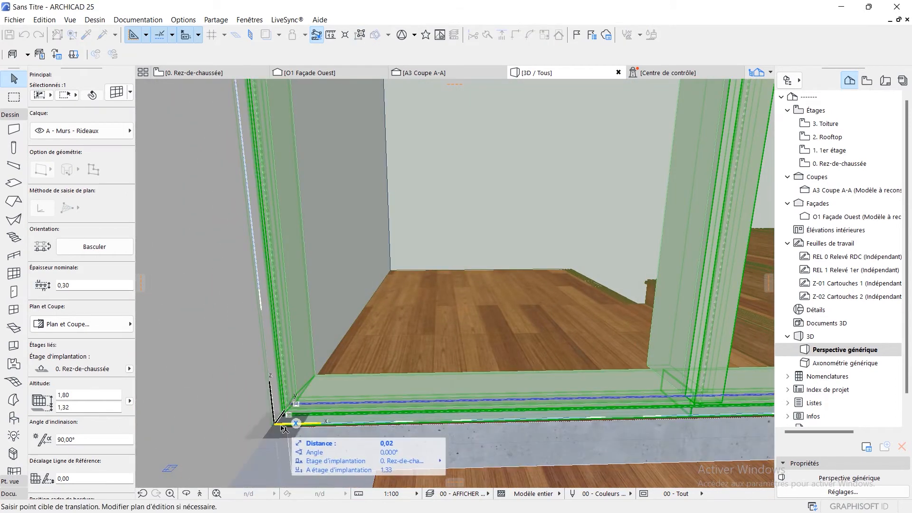
pyautogui.click(292, 429)
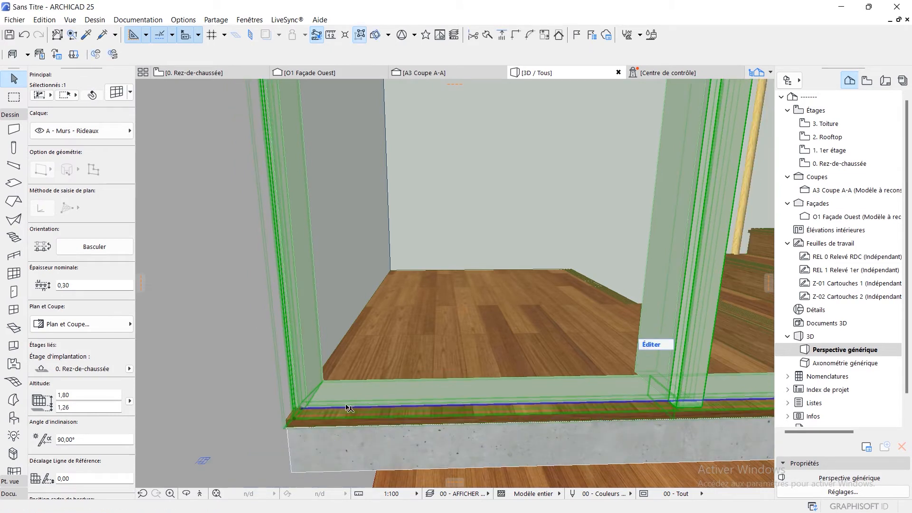
pyautogui.hotkey('ctrl', 'z')
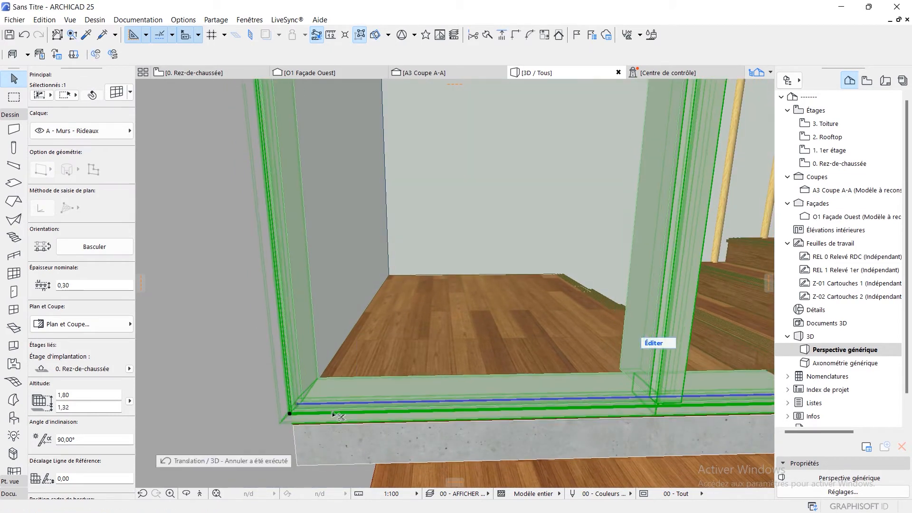
# - Move the curtain wall lengthwise so its lower frame corner meets the landing's edge at the adjoining wall
pyautogui.hotkey('ctrl', 'd')
pyautogui.keyDown('shift'); pyautogui.moveTo(354, 422); pyautogui.dragTo(430, 332, button='middle'); pyautogui.keyUp('shift')
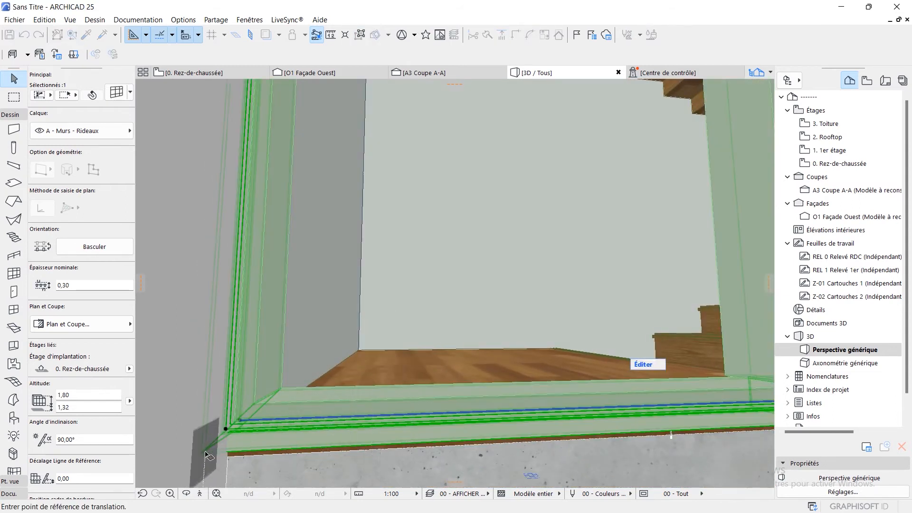
pyautogui.click(203, 451)
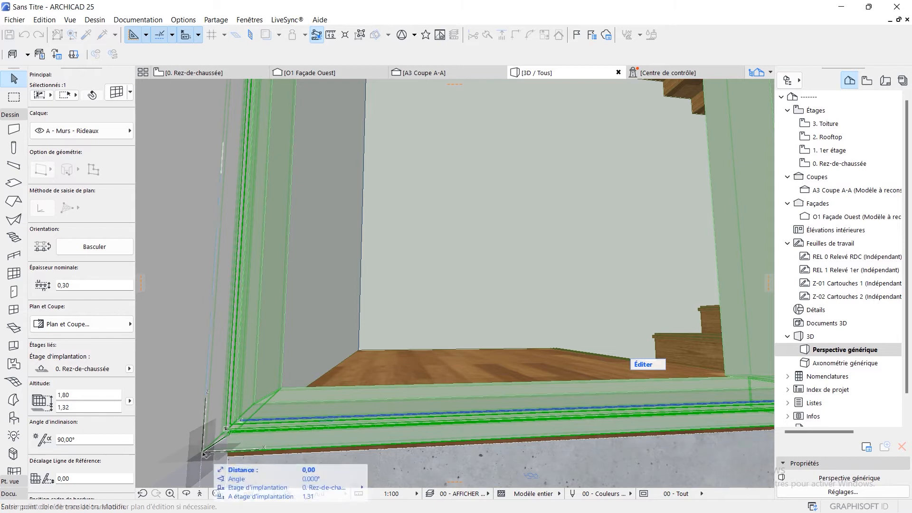
pyautogui.click(236, 452)
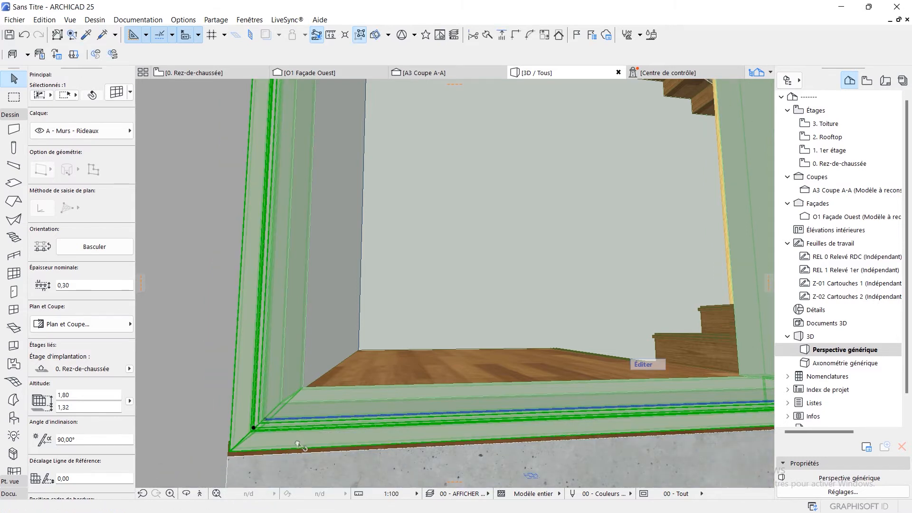
# - Inspect the curtain wall's upper end against the upper floor slab and set the wall's height to 1.90 m
pyautogui.moveTo(246, 445); pyautogui.dragTo(231, 445, button='middle')
pyautogui.scroll(-6, 499, 375)
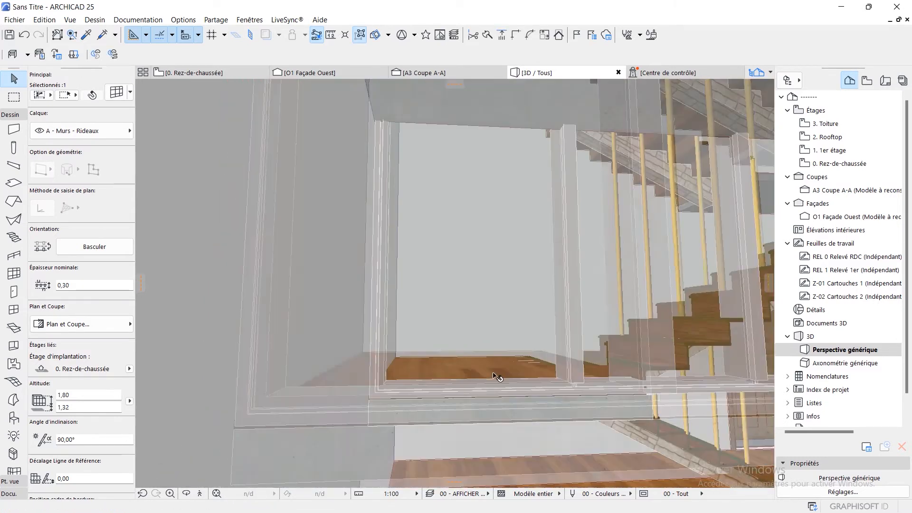
pyautogui.moveTo(498, 359); pyautogui.dragTo(122, 403, button='middle')
pyautogui.keyDown('shift'); pyautogui.moveTo(623, 264); pyautogui.dragTo(400, 256, button='middle'); pyautogui.keyUp('shift')
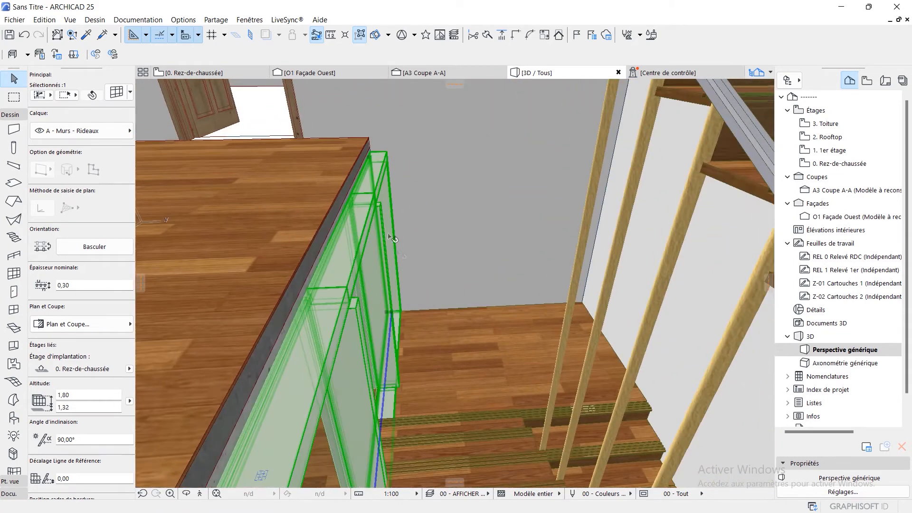
pyautogui.scroll(4, 375, 164)
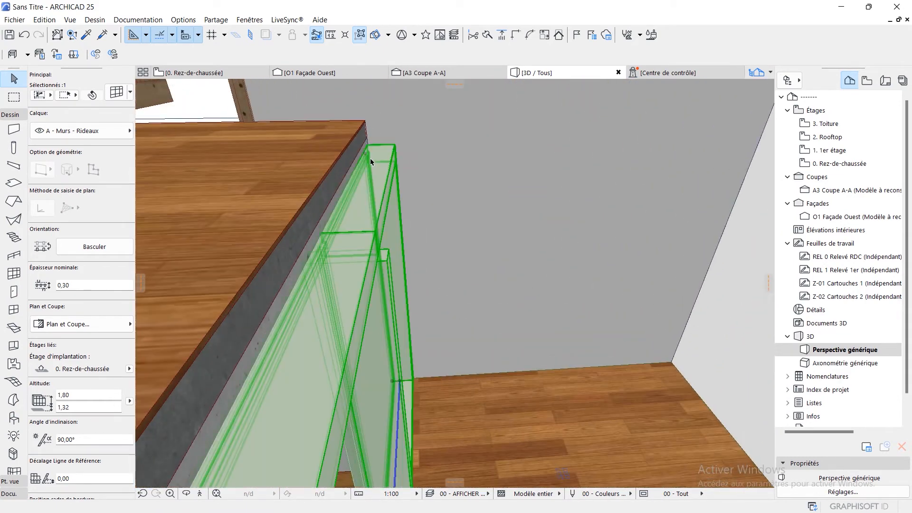
pyautogui.click(367, 154)
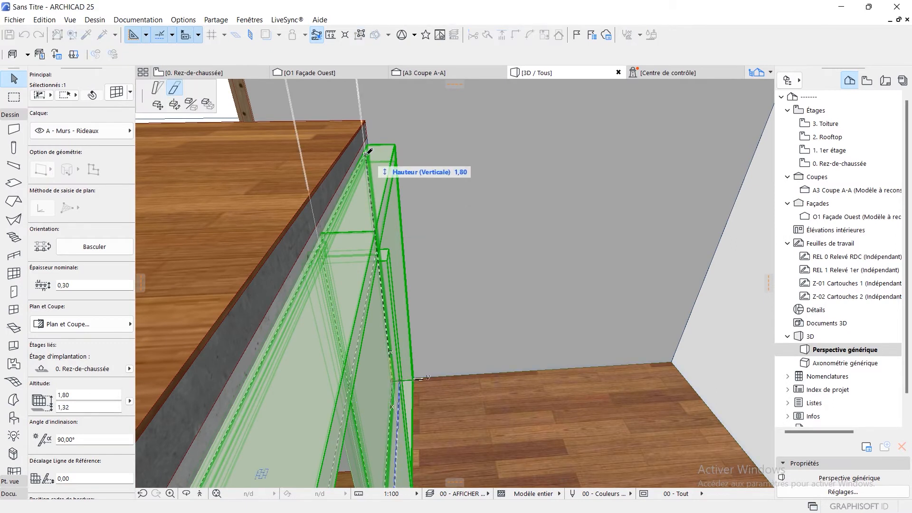
pyautogui.press('Escape')
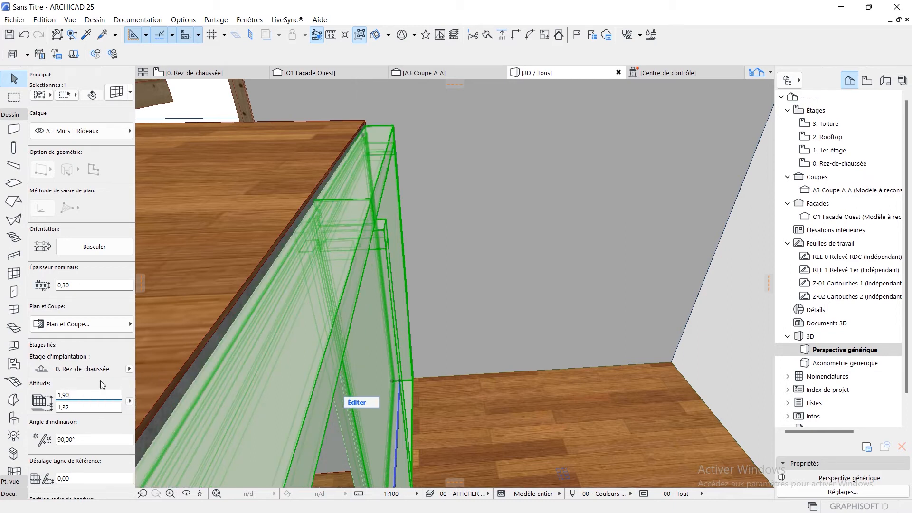
pyautogui.press('Escape')
pyautogui.keyDown('shift'); pyautogui.moveTo(411, 389); pyautogui.dragTo(597, 295, button='middle'); pyautogui.keyUp('shift')
pyautogui.click(608, 282)
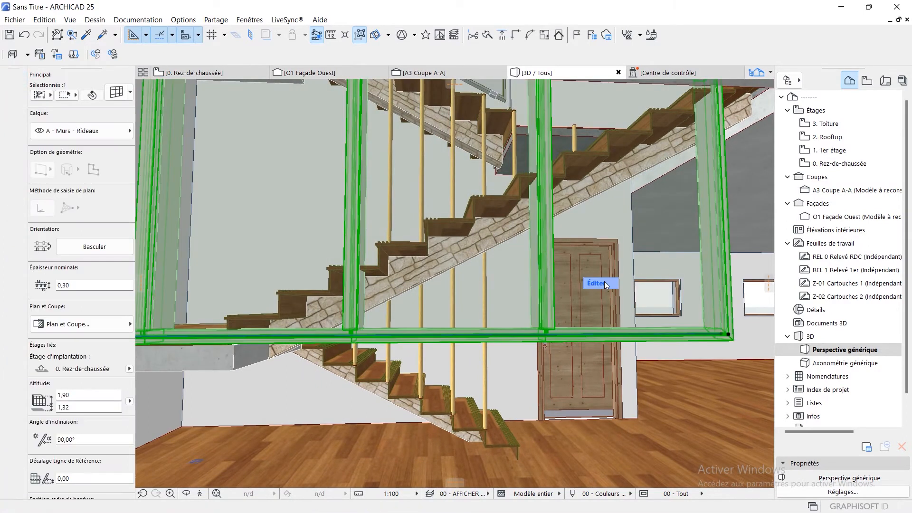
pyautogui.click(605, 281)
pyautogui.press('Escape')
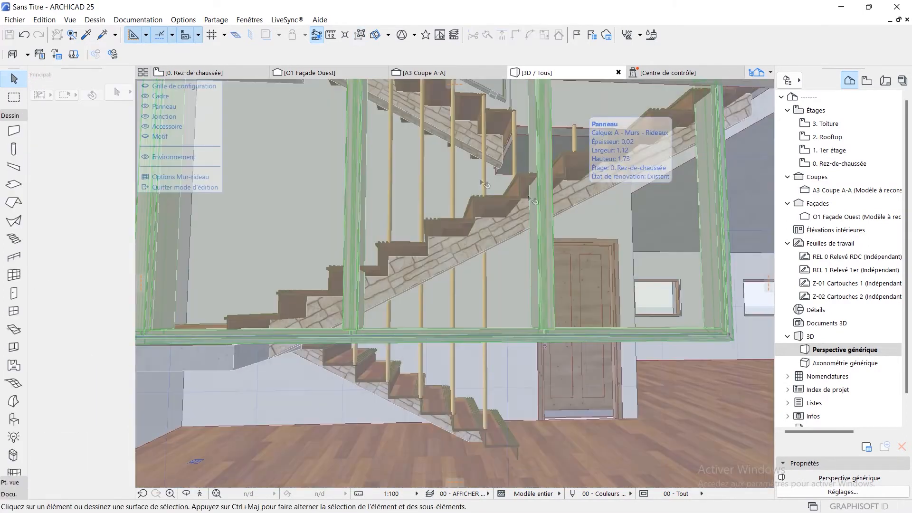
pyautogui.press('Escape')
pyautogui.click(409, 74)
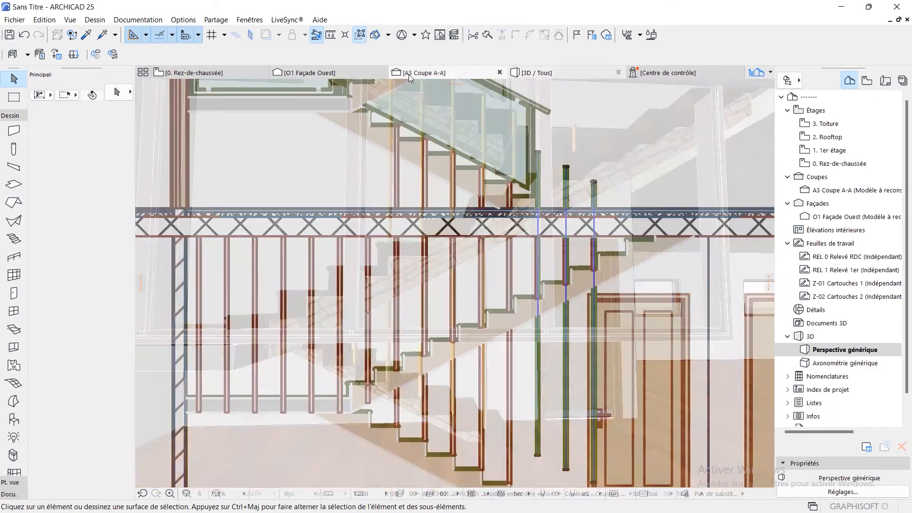
pyautogui.scroll(-2, 571, 356)
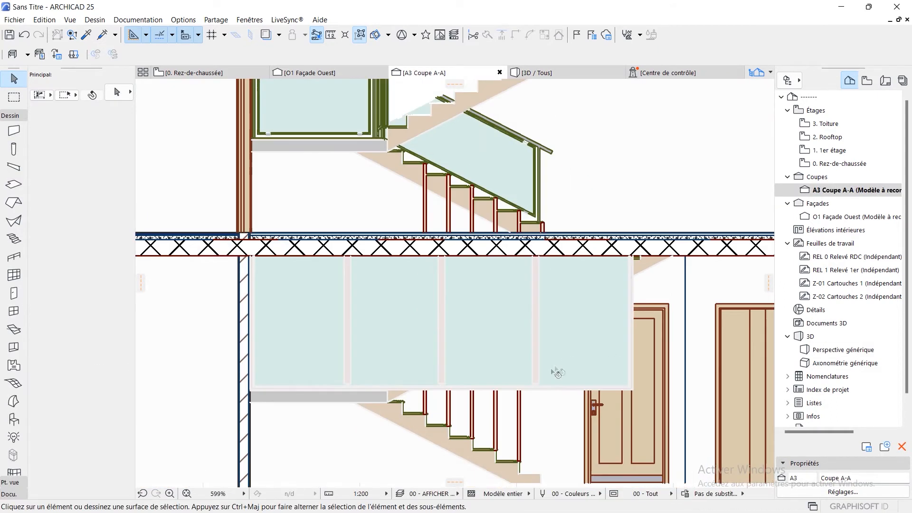
pyautogui.click(408, 304)
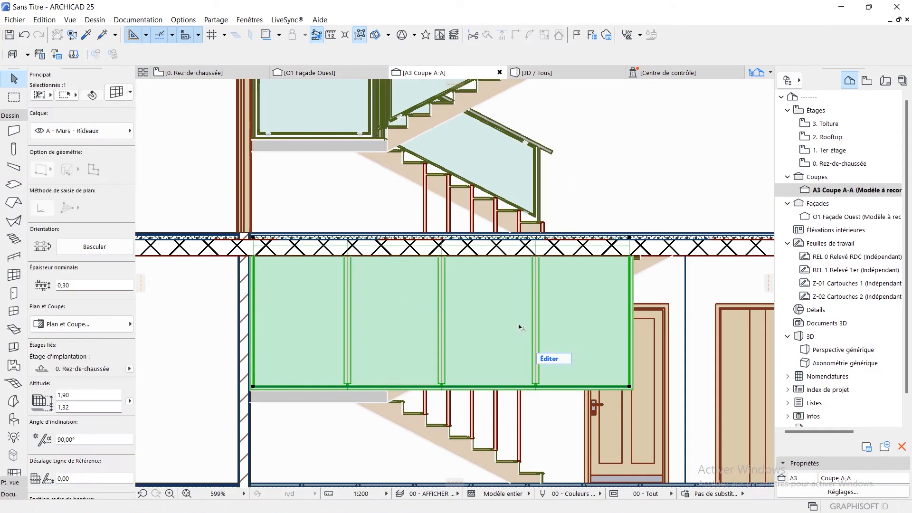
pyautogui.click(563, 359)
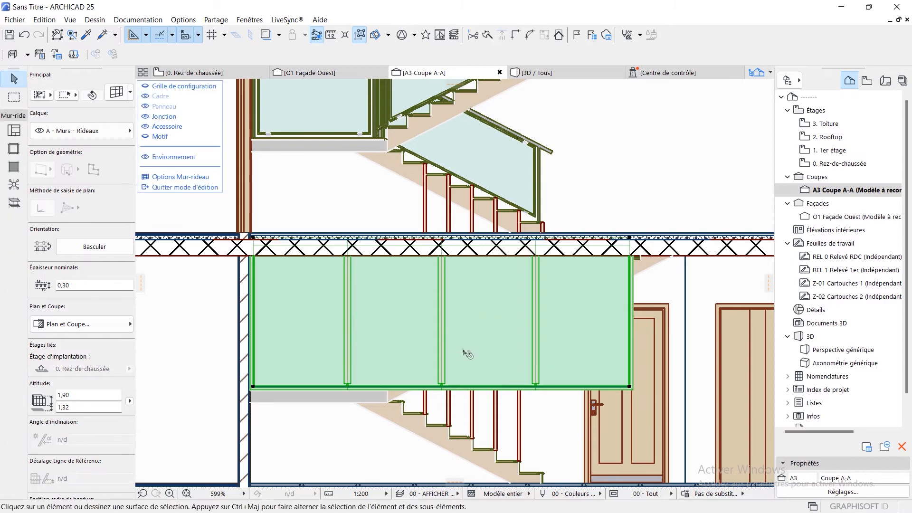
pyautogui.scroll(2, 465, 354)
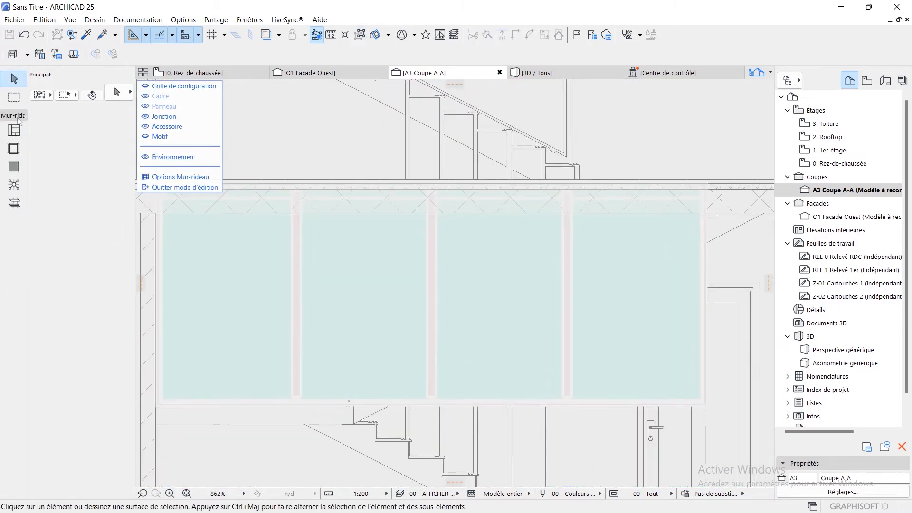
pyautogui.click(14, 149)
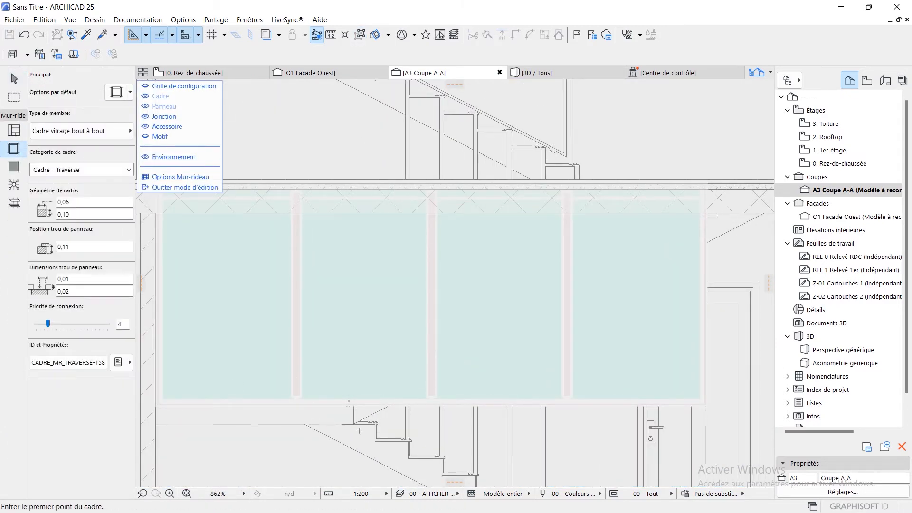
pyautogui.scroll(1, 381, 409)
pyautogui.press('Escape')
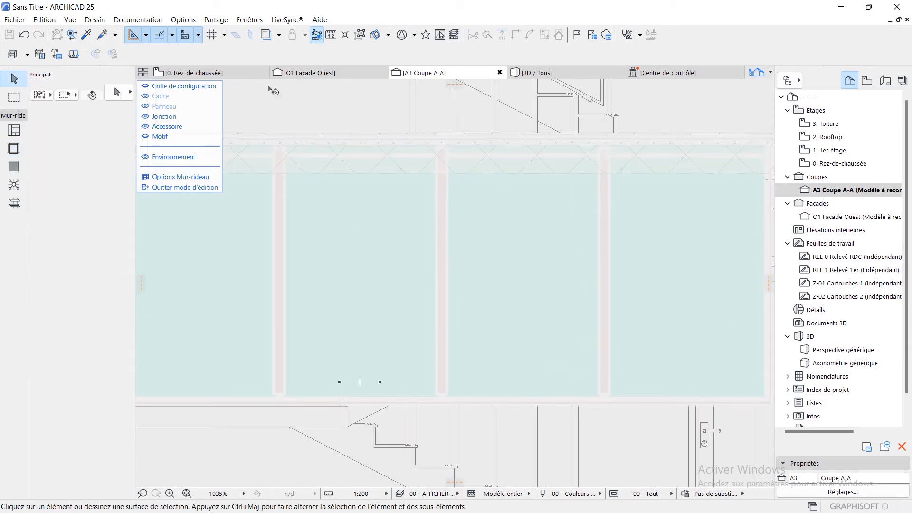
# - In the ground-floor plan, give section A-A a limited horizontal range and move its cutting line just inside the stair's outer edge
pyautogui.click(235, 71)
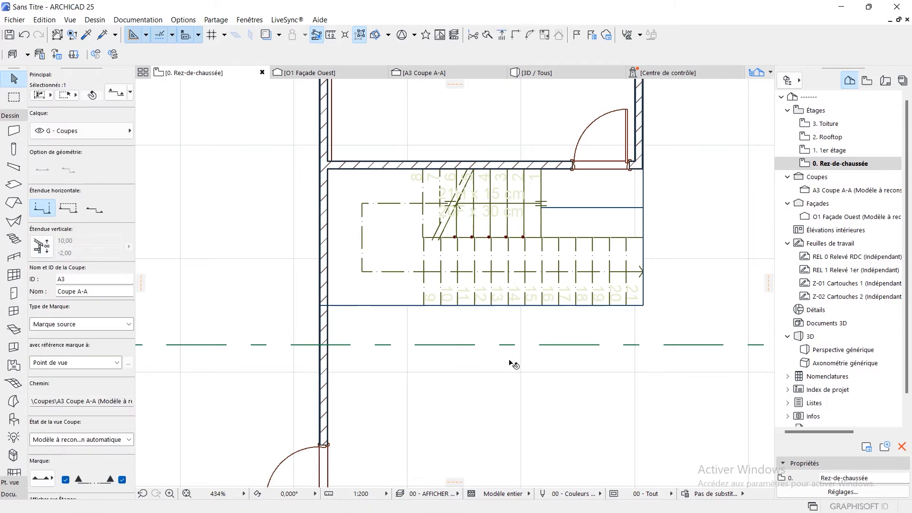
pyautogui.click(69, 213)
pyautogui.click(429, 345)
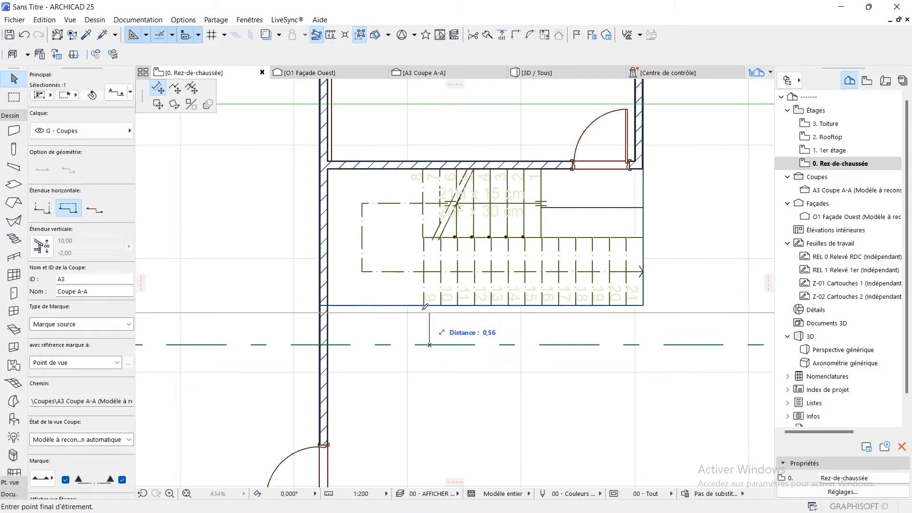
pyautogui.click(429, 298)
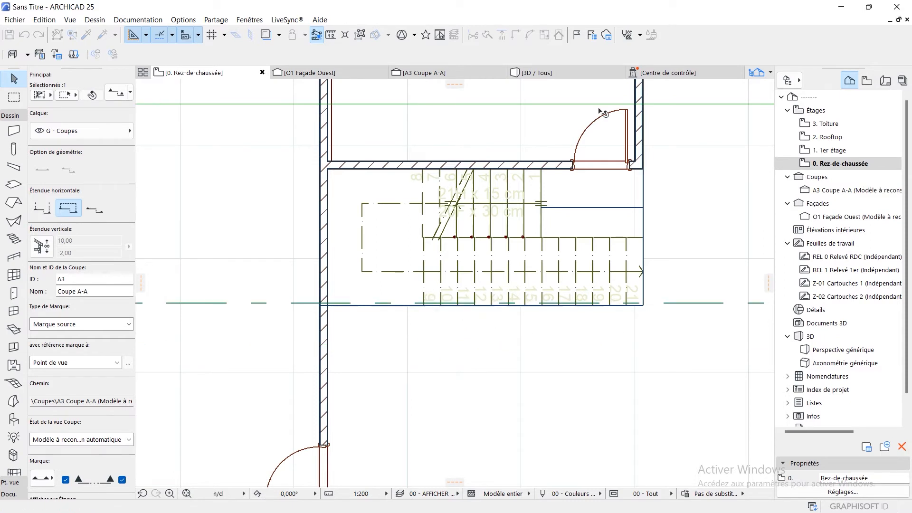
# - Open the stair's curtain wall for editing in section A-A and activate the Frame tool
pyautogui.click(440, 74)
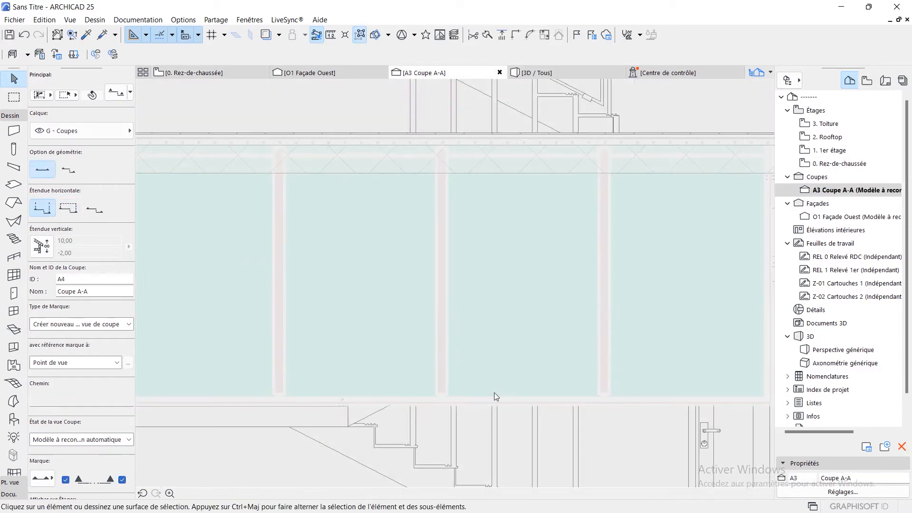
pyautogui.scroll(-4, 522, 372)
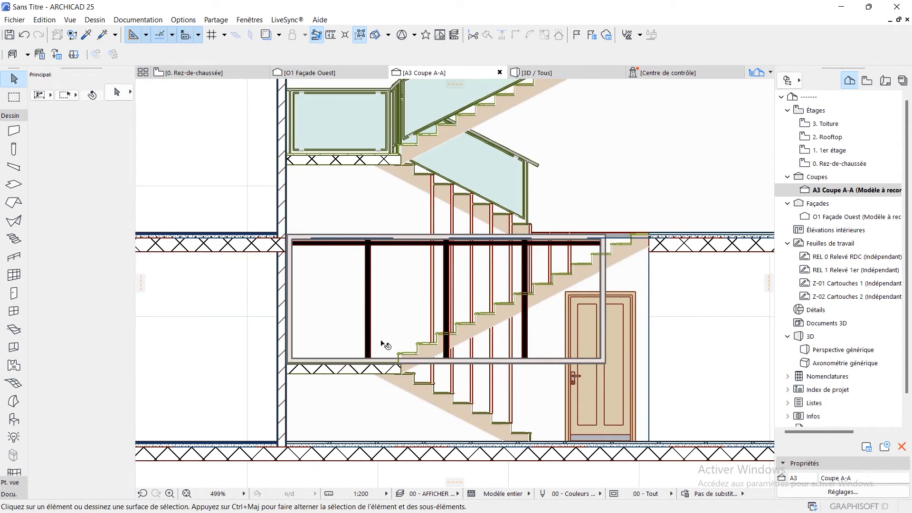
pyautogui.scroll(3, 384, 345)
pyautogui.click(383, 322)
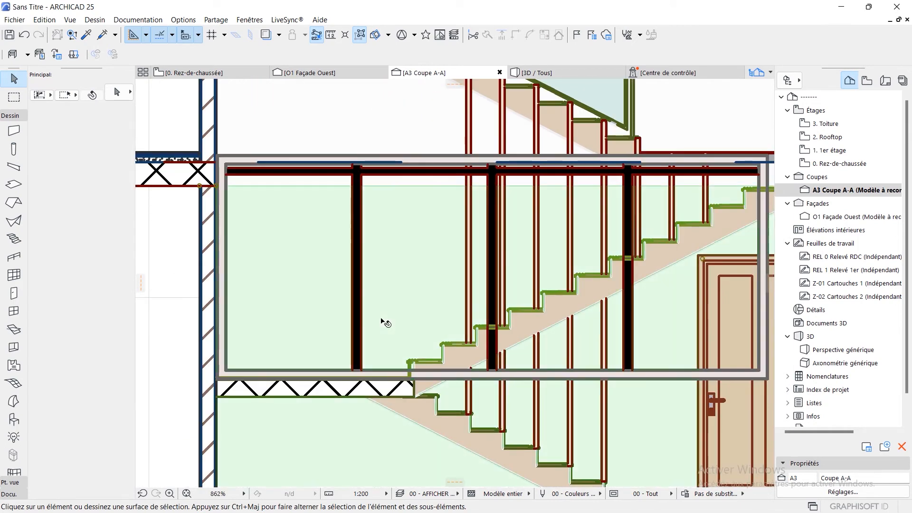
pyautogui.press('Escape')
pyautogui.click(356, 172)
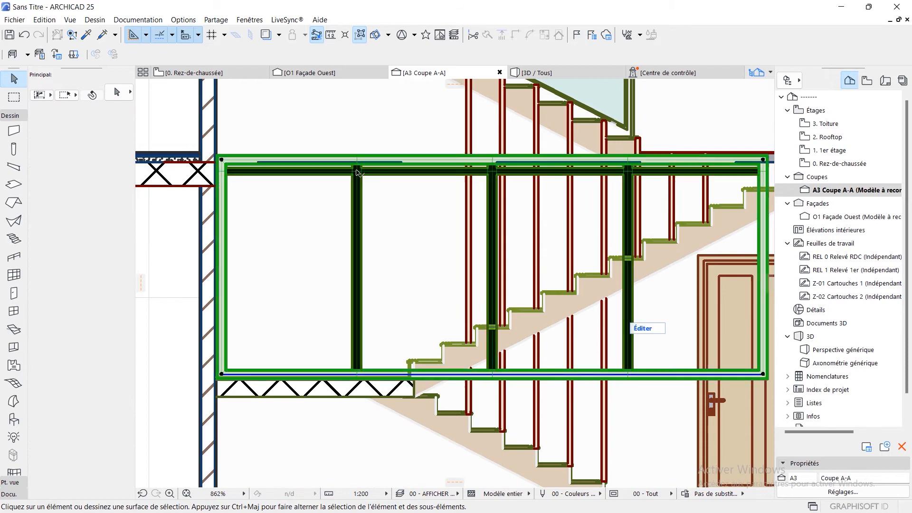
pyautogui.scroll(-2, 480, 340)
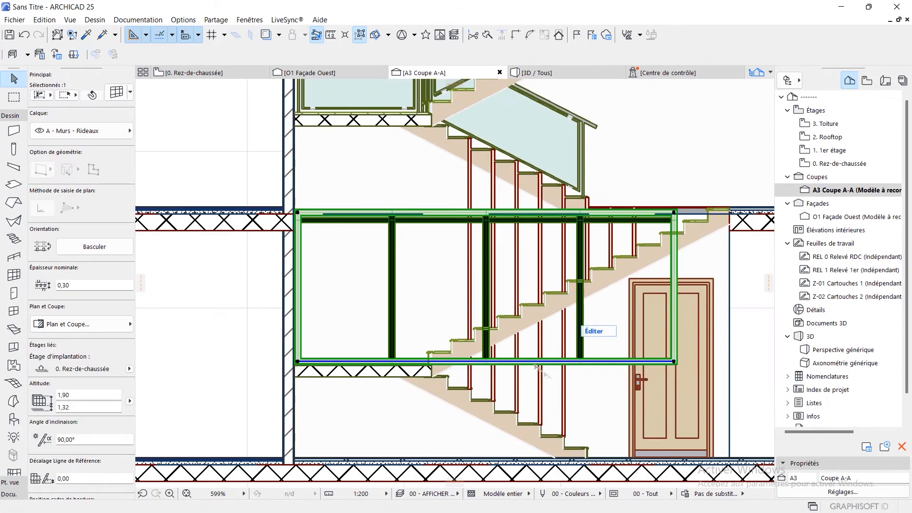
pyautogui.scroll(1, 614, 330)
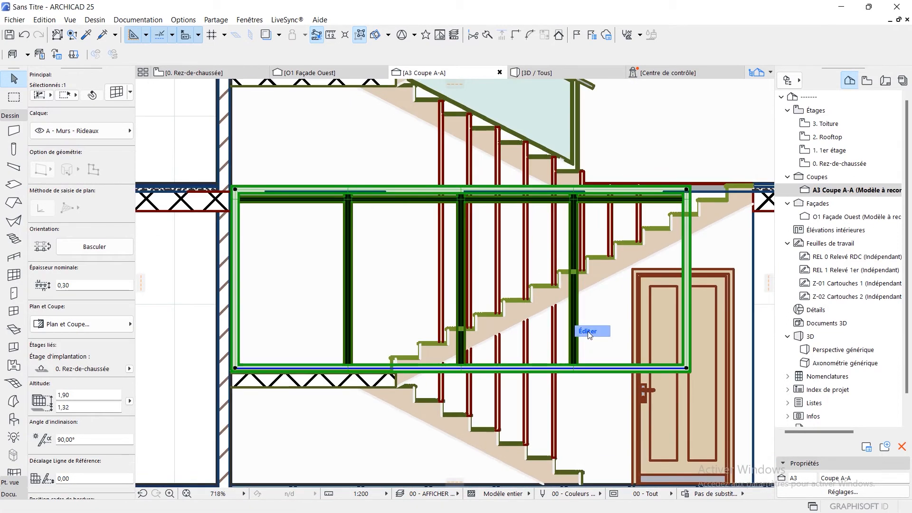
pyautogui.click(307, 171)
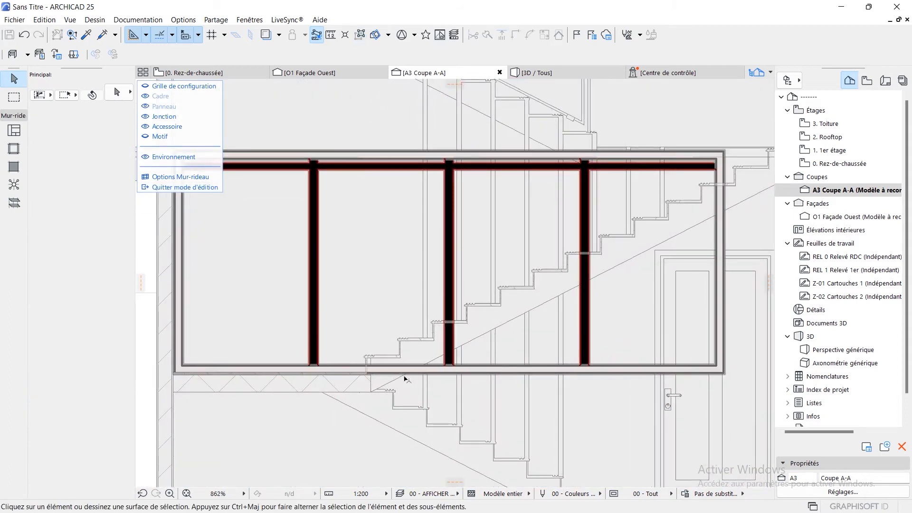
pyautogui.click(13, 149)
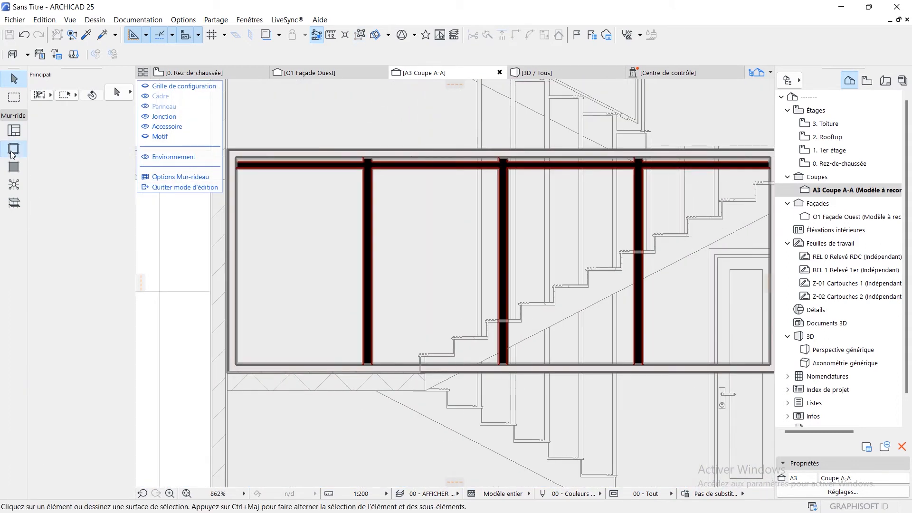
# - Try a vertical frame about 0.12 m long from the lower border up to the first tread at the landing's edge, and undo it
pyautogui.scroll(1, 435, 366)
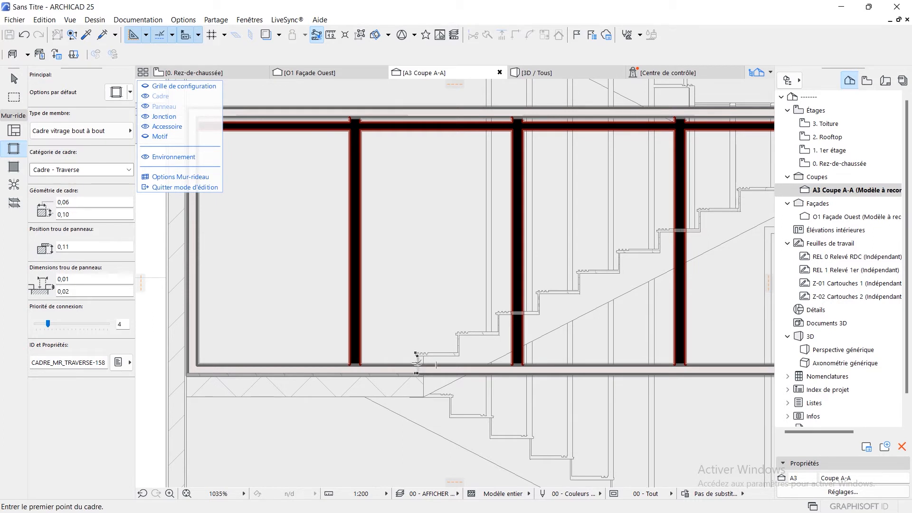
pyautogui.click(417, 367)
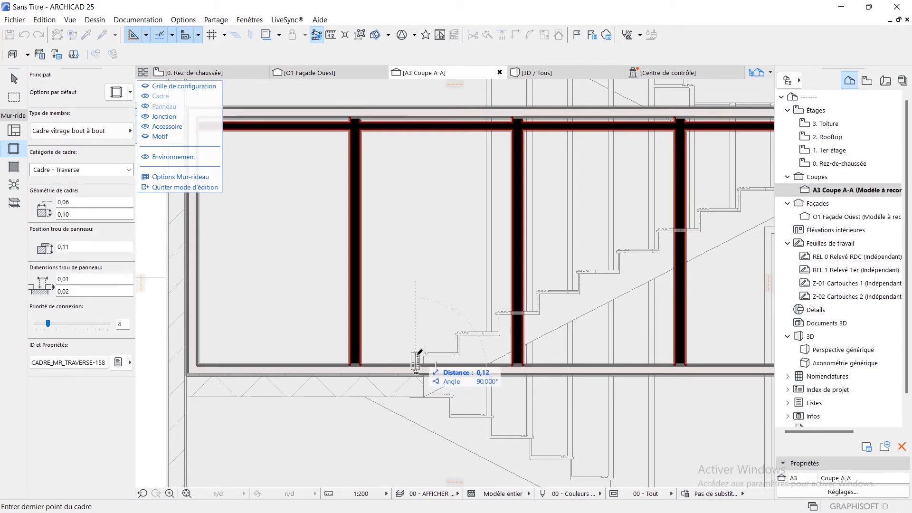
pyautogui.click(419, 352)
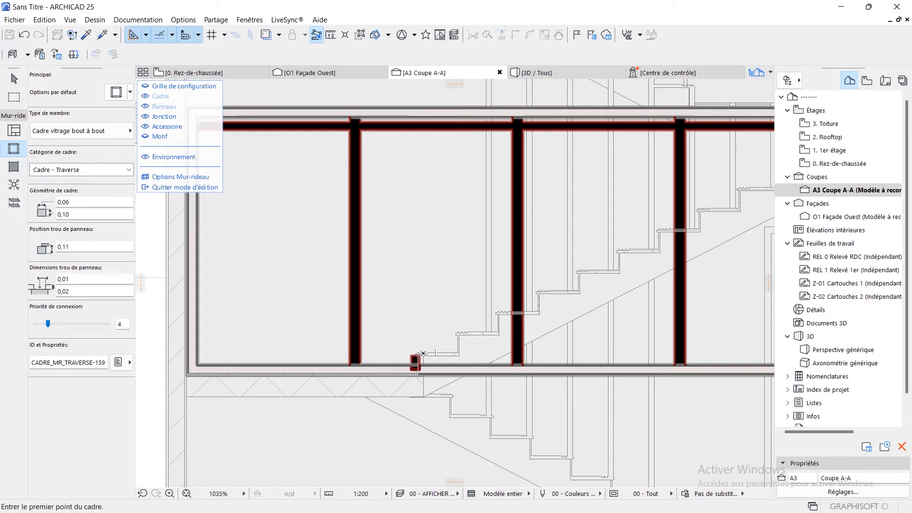
pyautogui.hotkey('ctrl', 'z')
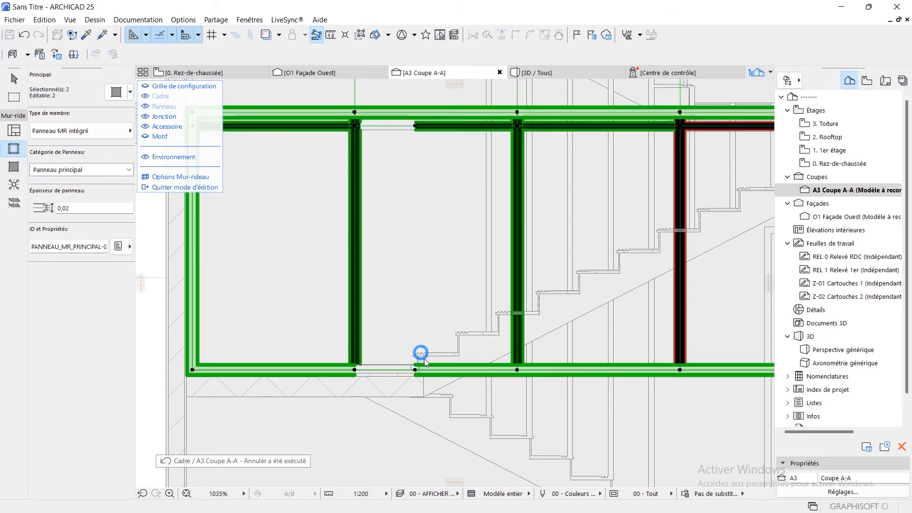
pyautogui.scroll(-3, 500, 350)
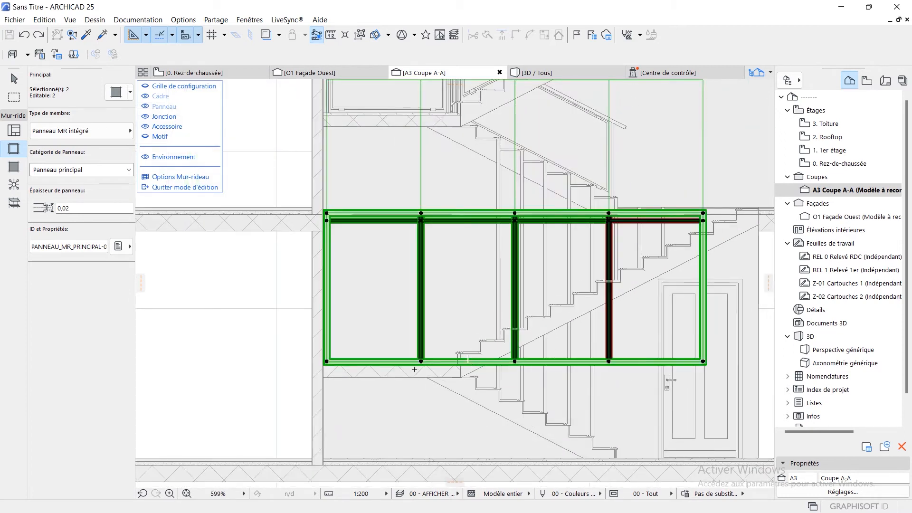
pyautogui.scroll(2, 414, 369)
pyautogui.press('Escape')
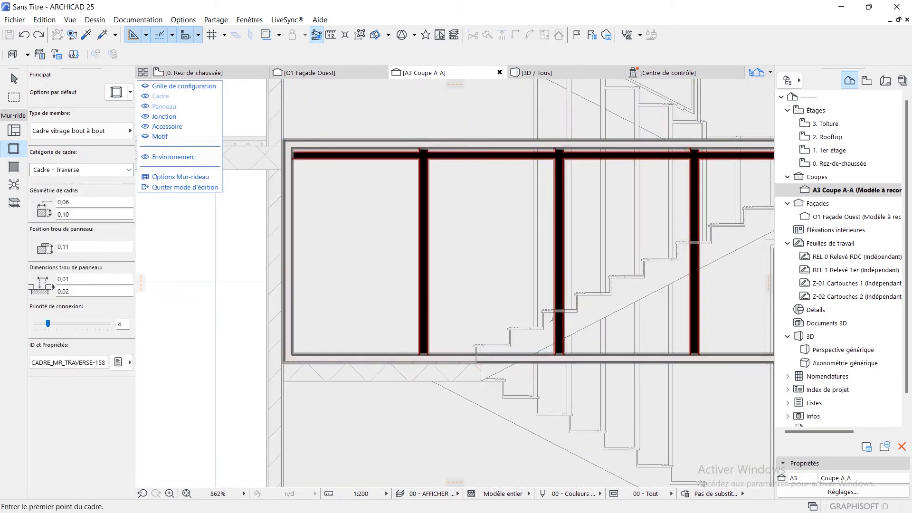
# - Draw a sloped Traverse frame about 3.53 m long at about 27.8° along the flight, from the landing's edge to the far end frame
pyautogui.scroll(5, 496, 354)
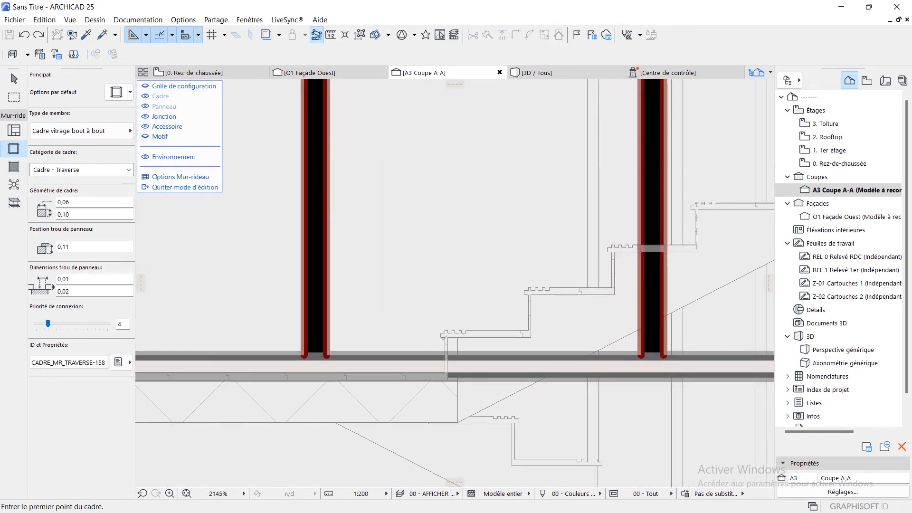
pyautogui.click(445, 365)
pyautogui.scroll(-5, 632, 300)
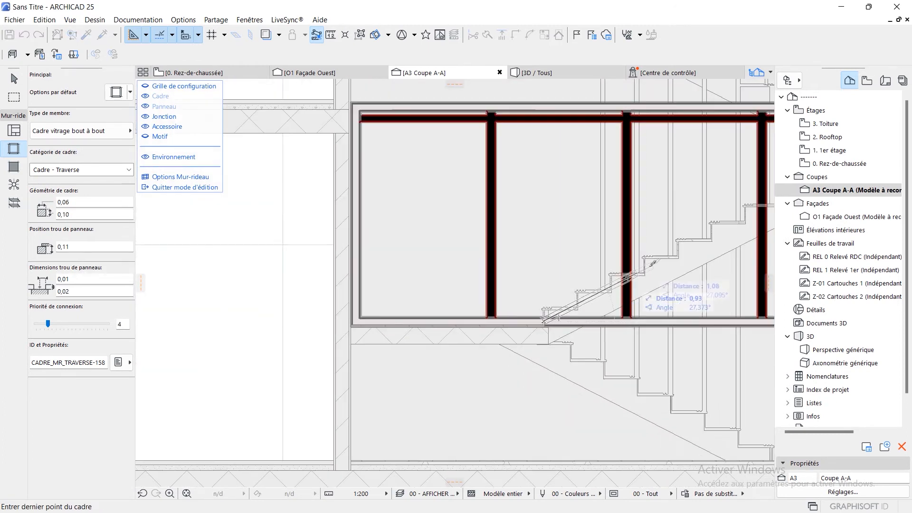
pyautogui.moveTo(654, 265); pyautogui.dragTo(464, 354, button='middle')
pyautogui.moveTo(674, 242); pyautogui.dragTo(598, 301, button='middle')
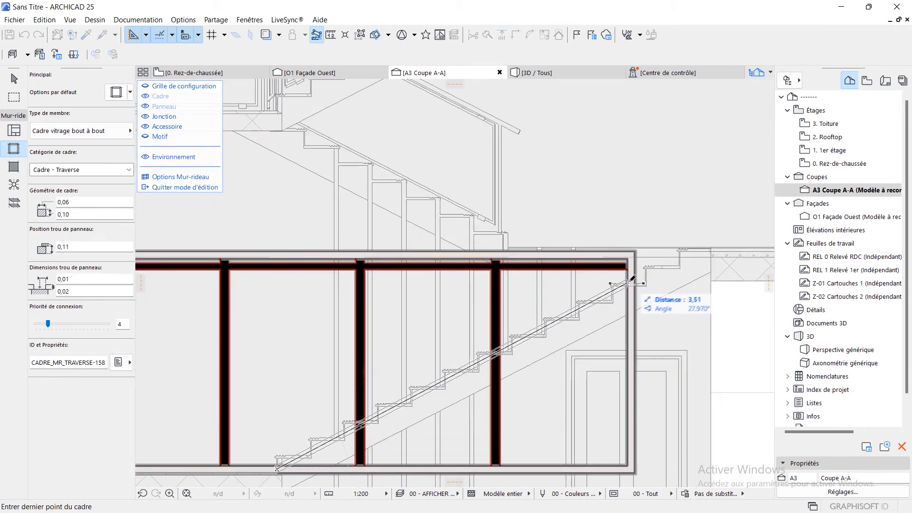
pyautogui.scroll(3, 632, 279)
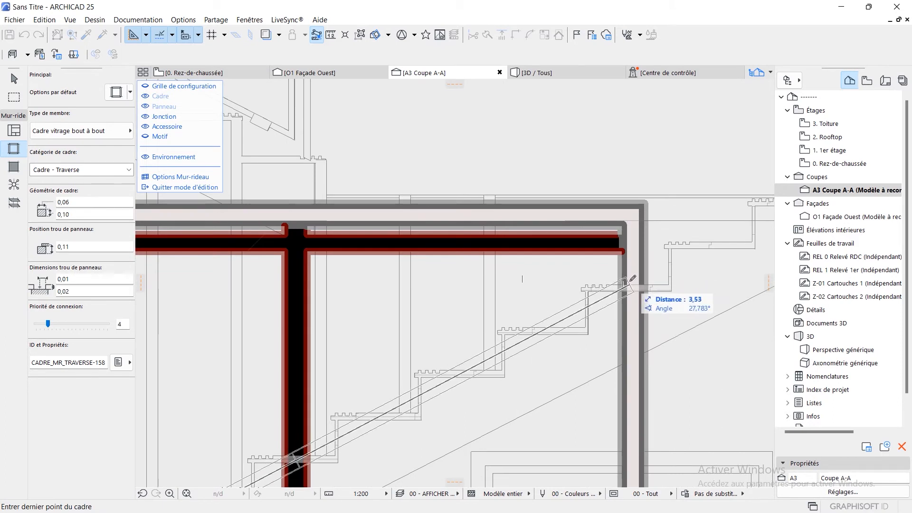
pyautogui.click(632, 280)
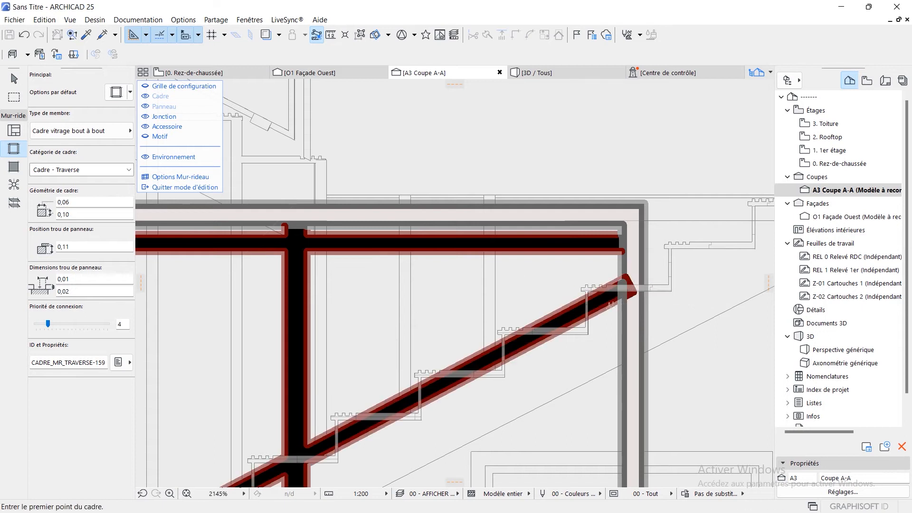
pyautogui.press('Escape')
pyautogui.click(574, 316)
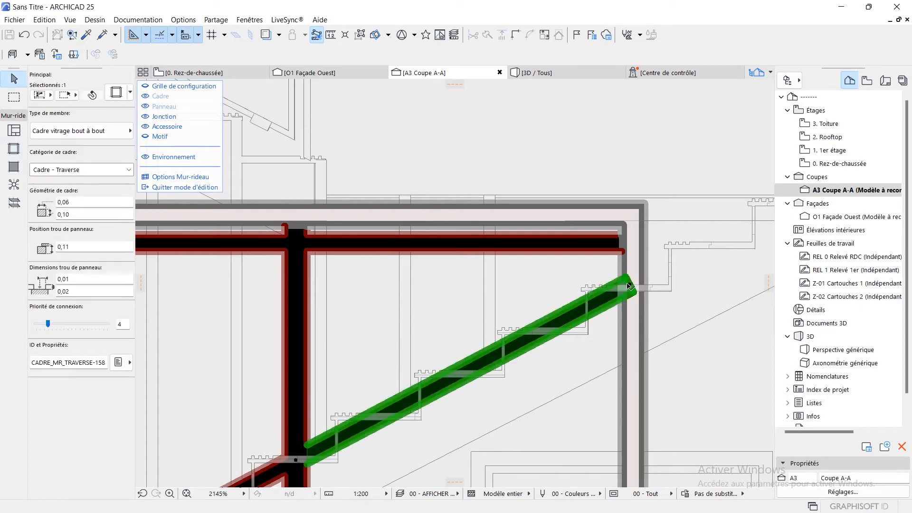
pyautogui.click(630, 285)
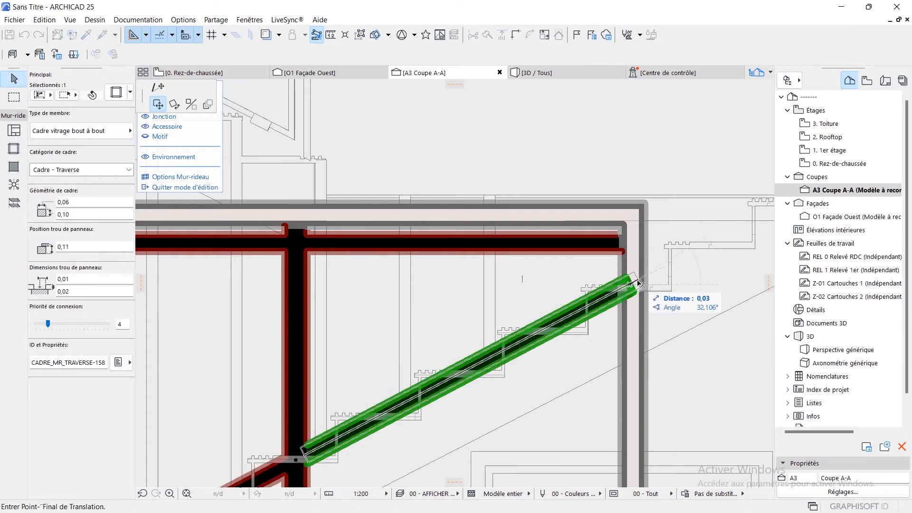
pyautogui.press('Escape')
pyautogui.press('Escape')
# - Stretch the sloped frame's lower end slightly beyond the landing's edge, into the lower border frame
pyautogui.scroll(-5, 607, 347)
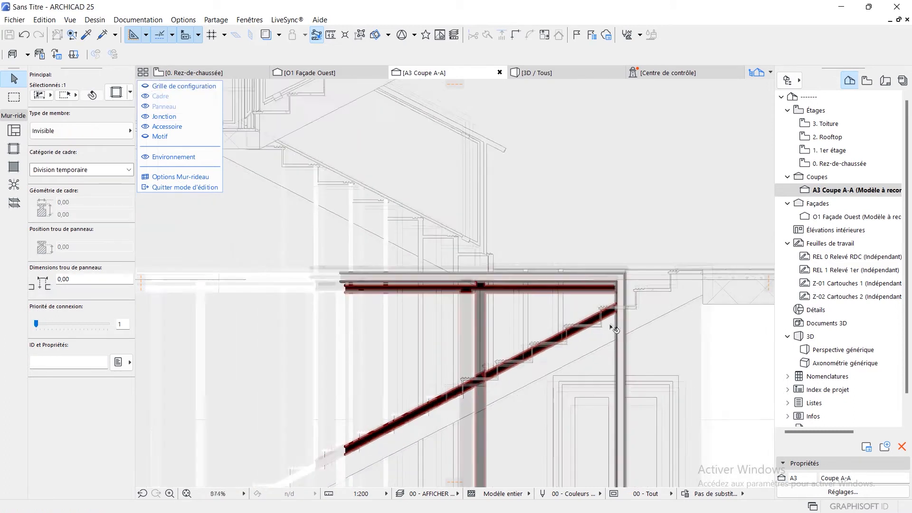
pyautogui.moveTo(602, 346); pyautogui.dragTo(636, 220, button='middle')
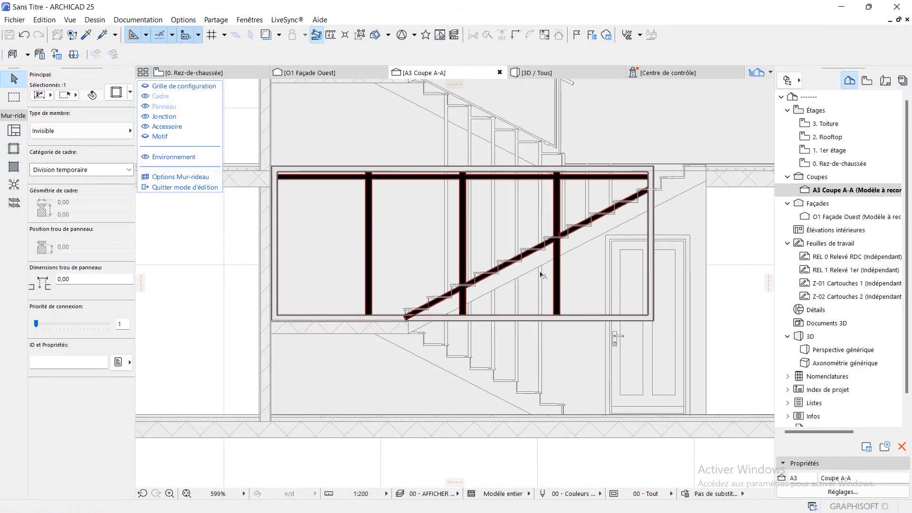
pyautogui.scroll(3, 542, 273)
pyautogui.click(357, 326)
pyautogui.scroll(7, 295, 347)
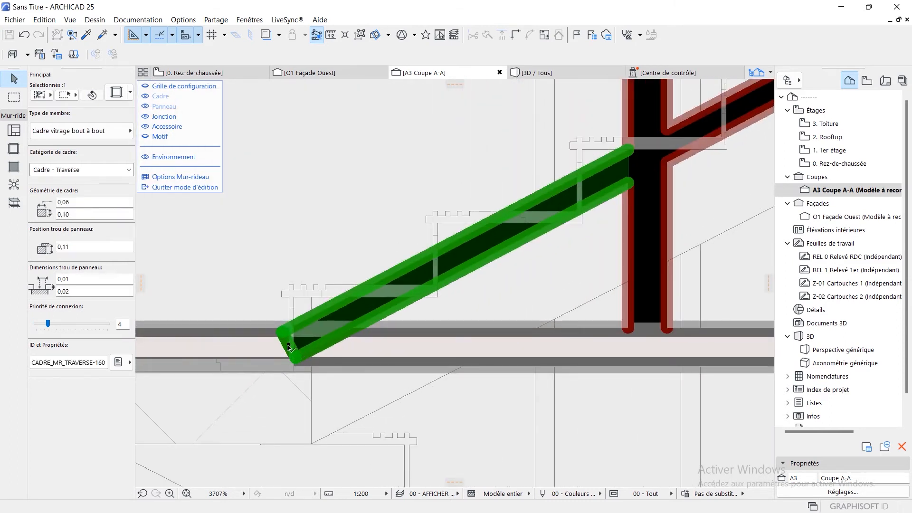
pyautogui.click(288, 347)
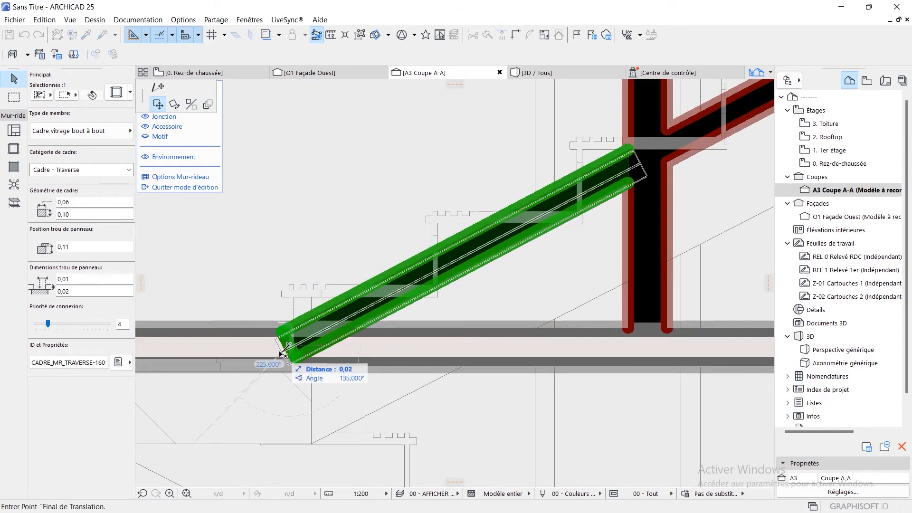
pyautogui.click(159, 87)
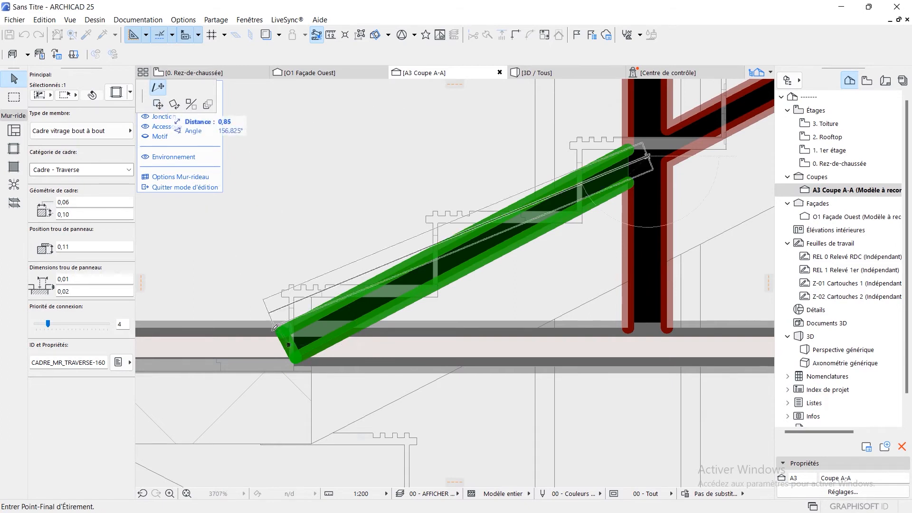
pyautogui.click(273, 355)
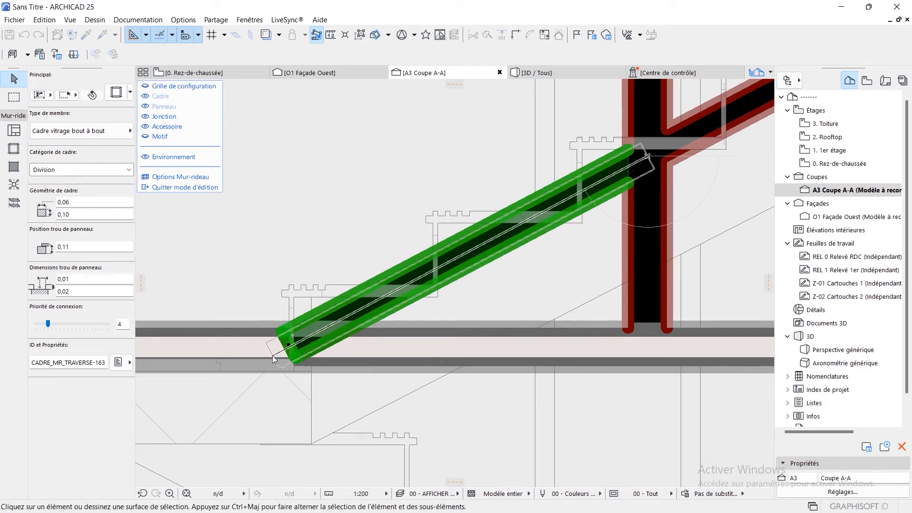
# - Delete the lower part of the post nearest the far end and the end border frame's part below the sloped frame
pyautogui.scroll(-5, 415, 314)
pyautogui.scroll(-5, 417, 314)
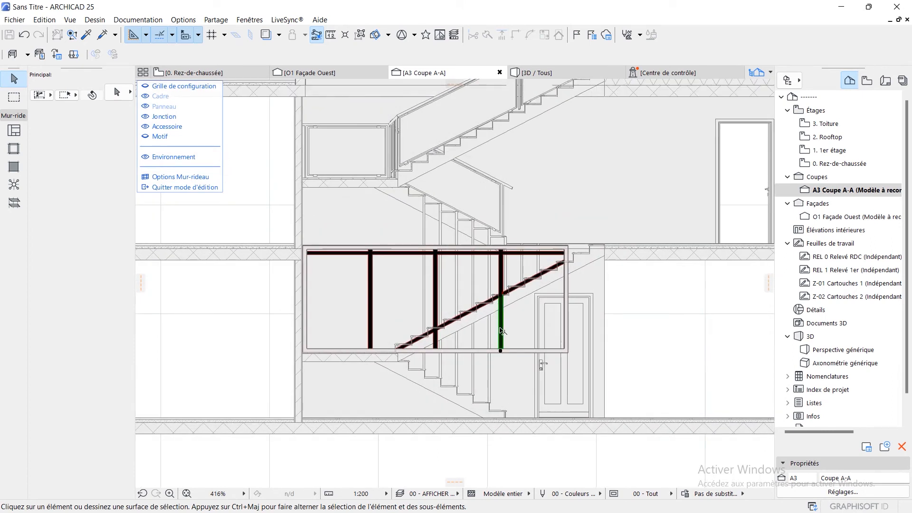
pyautogui.click(502, 331)
pyautogui.scroll(6, 502, 328)
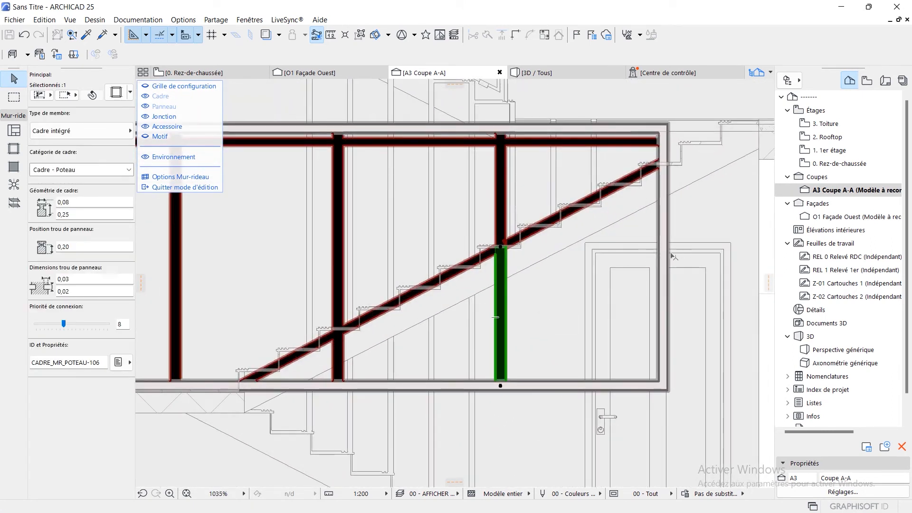
pyautogui.click(664, 264)
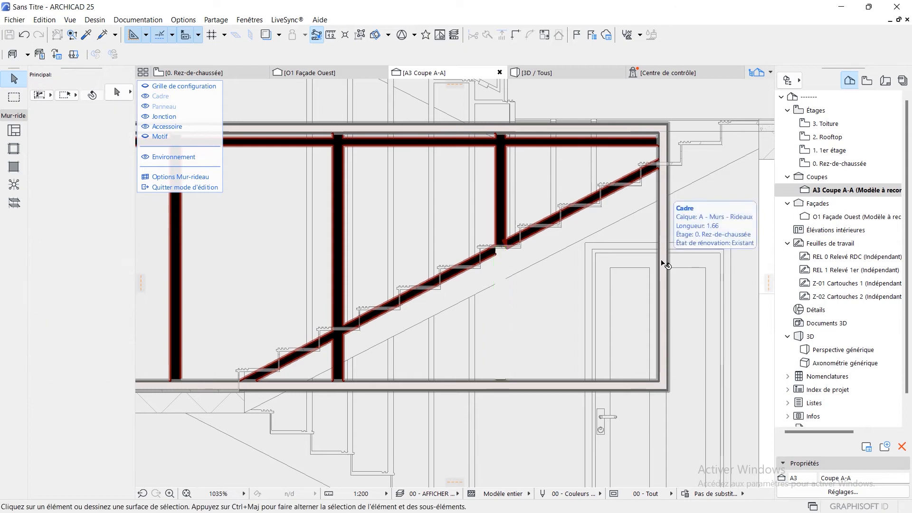
pyautogui.press('Delete')
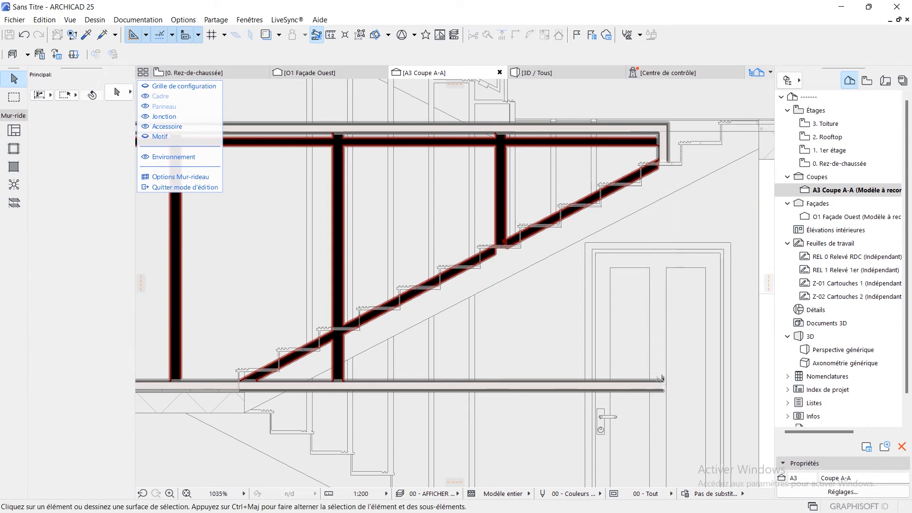
# - Delete the three lower border frame segments beyond the landing and the middle post's part below the sloped frame
pyautogui.click(641, 384)
pyautogui.press('Delete')
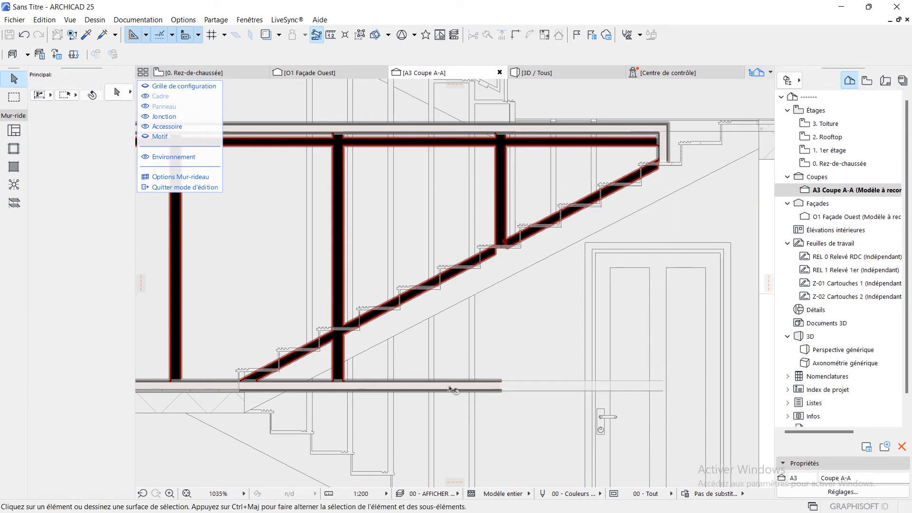
pyautogui.click(440, 385)
pyautogui.press('Delete')
pyautogui.click(328, 385)
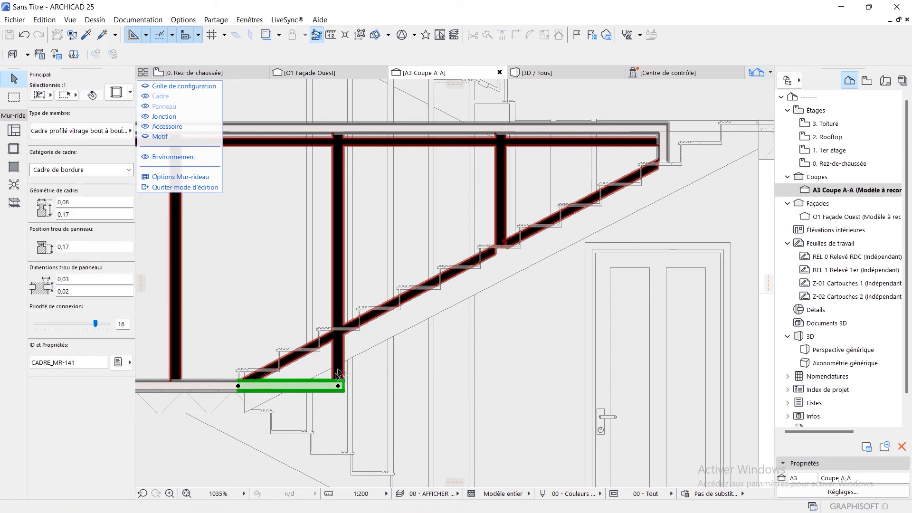
pyautogui.press('Delete')
pyautogui.click(337, 357)
pyautogui.press('Delete')
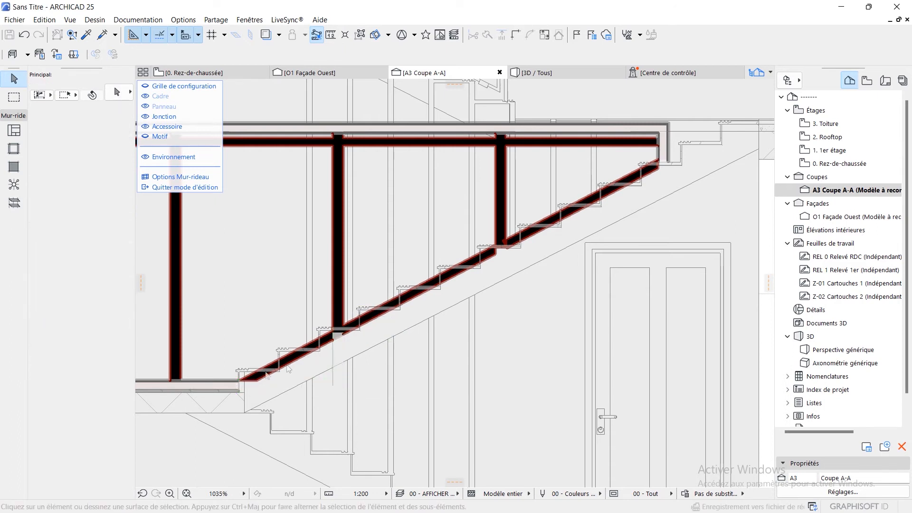
# - Try to intersect the landing's last lower border segment with the sloped frame
pyautogui.scroll(3, 212, 404)
pyautogui.click(234, 377)
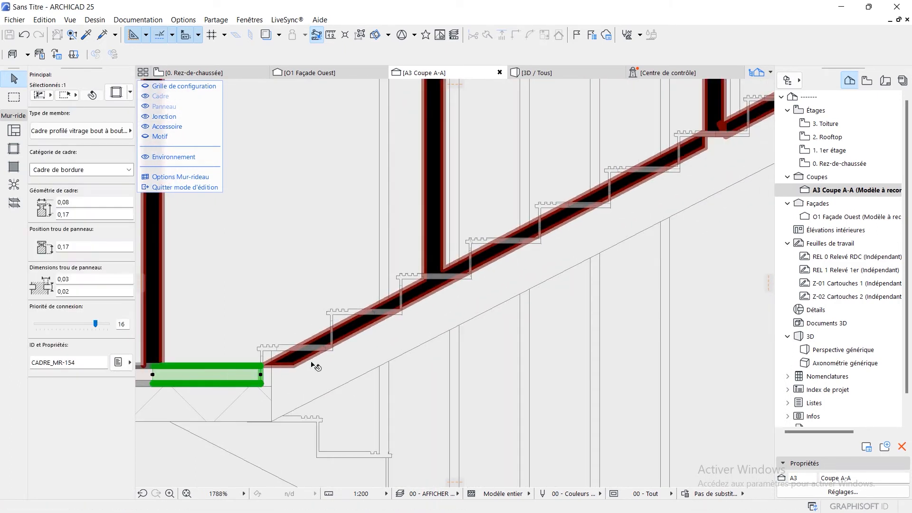
pyautogui.click(292, 361)
pyautogui.click(244, 375)
pyautogui.keyDown('shift'); pyautogui.click(278, 365); pyautogui.keyUp('shift')
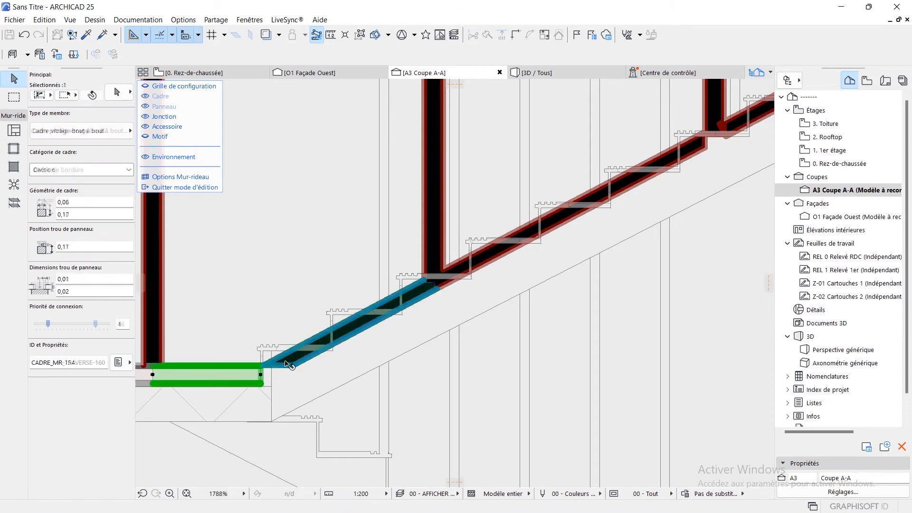
pyautogui.click(518, 35)
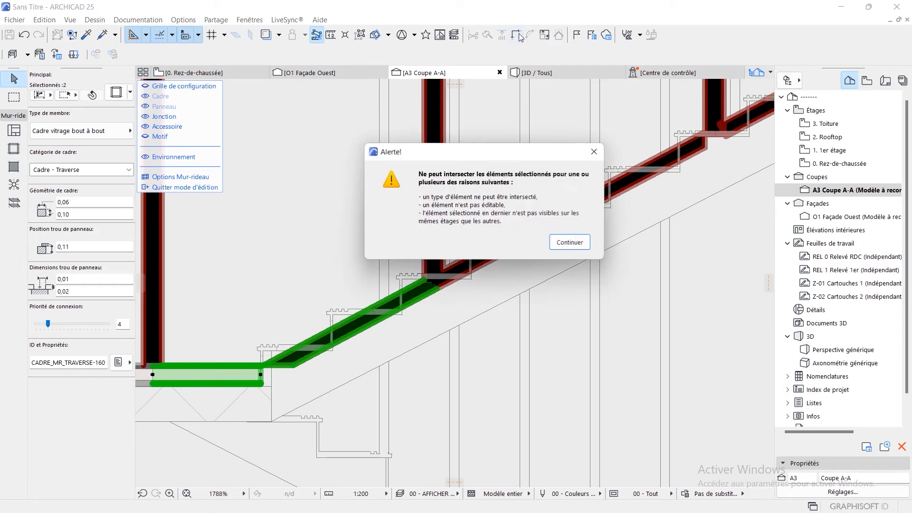
pyautogui.click(579, 244)
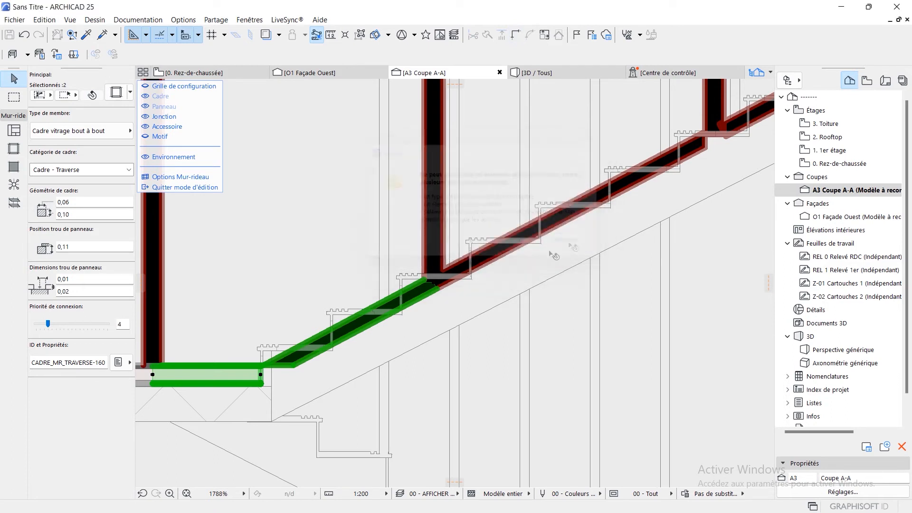
# - Stretch the landing's lower border frame horizontally until it meets the underside of the sloped frame's lower end
pyautogui.click(227, 389)
pyautogui.click(249, 376)
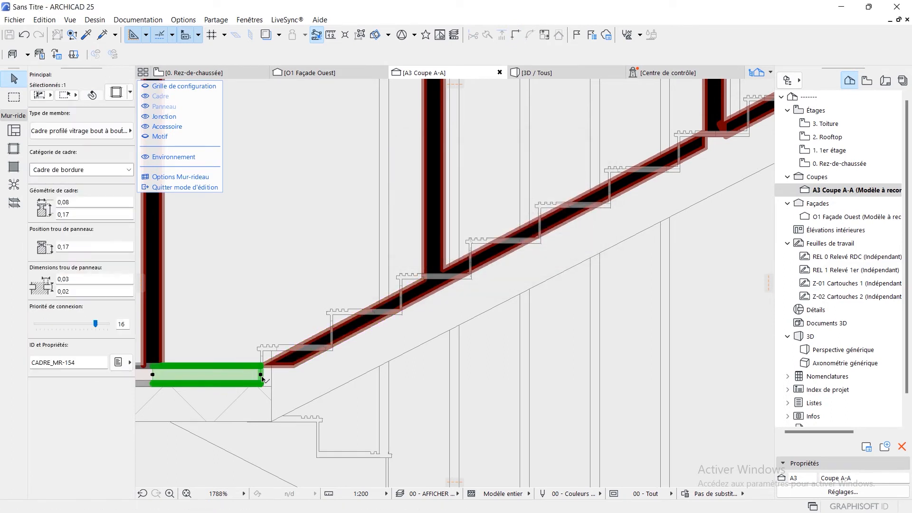
pyautogui.click(261, 376)
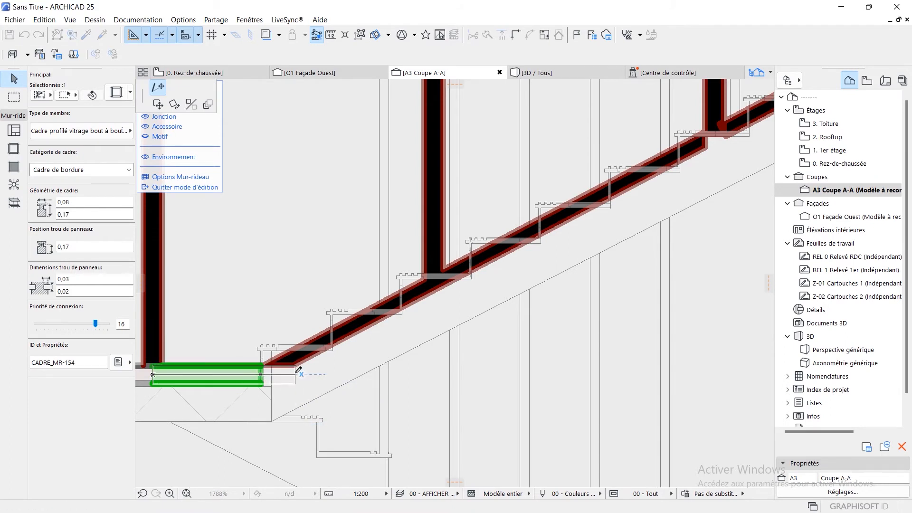
pyautogui.click(296, 375)
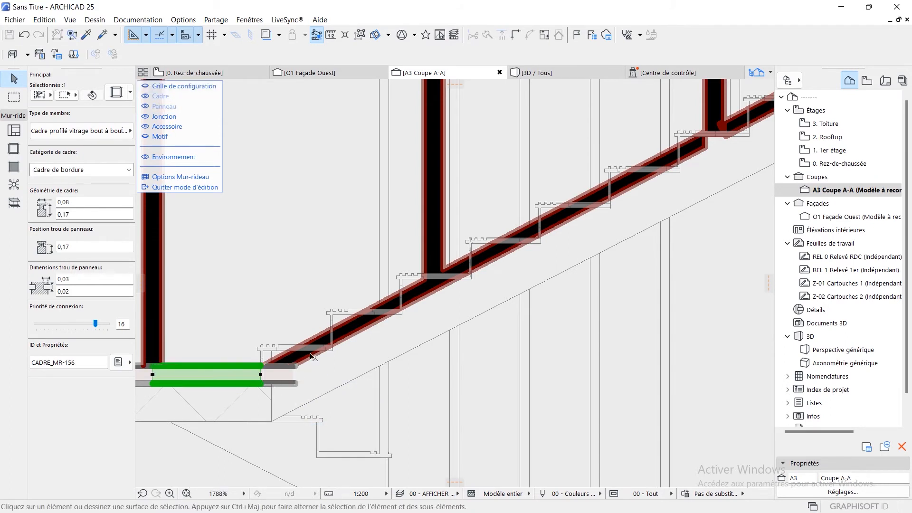
pyautogui.press('Escape')
pyautogui.click(275, 373)
pyautogui.click(240, 373)
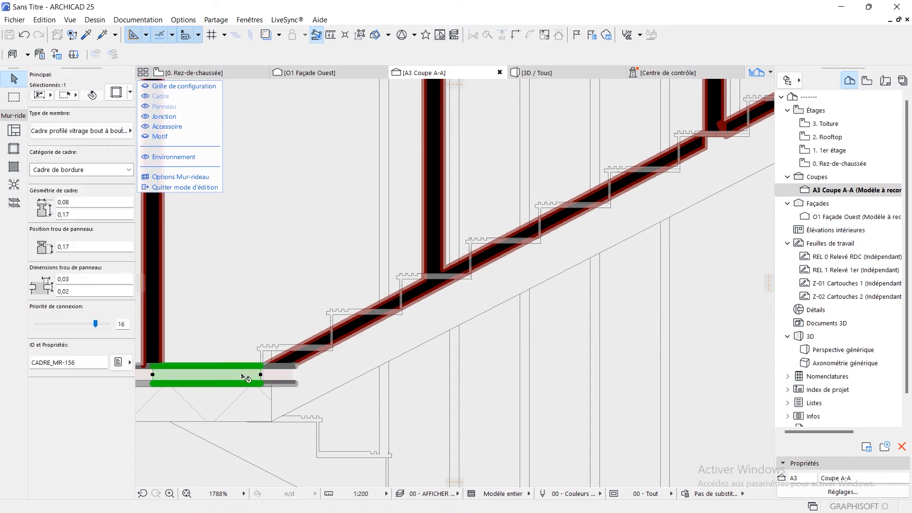
pyautogui.press('Escape')
pyautogui.scroll(-5, 464, 362)
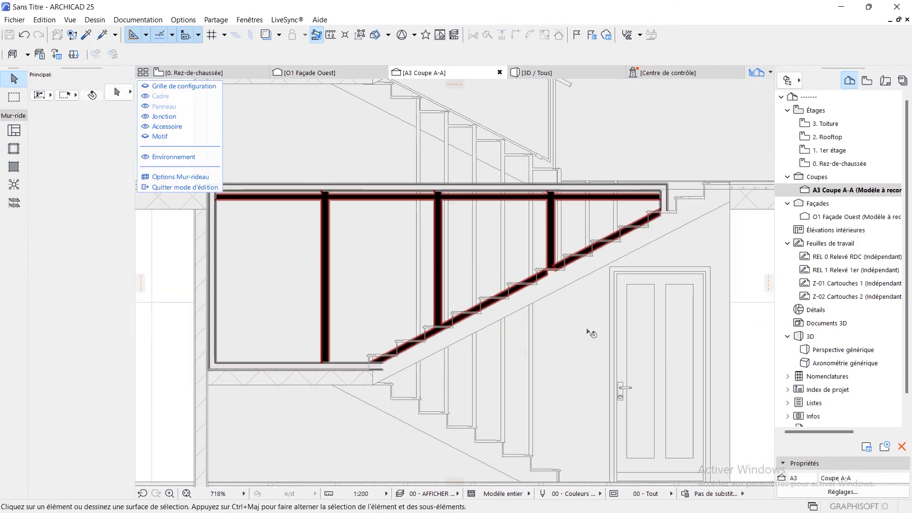
# - Try to intersect the remaining end border segment with the sloped frame's upper end
pyautogui.scroll(9, 597, 266)
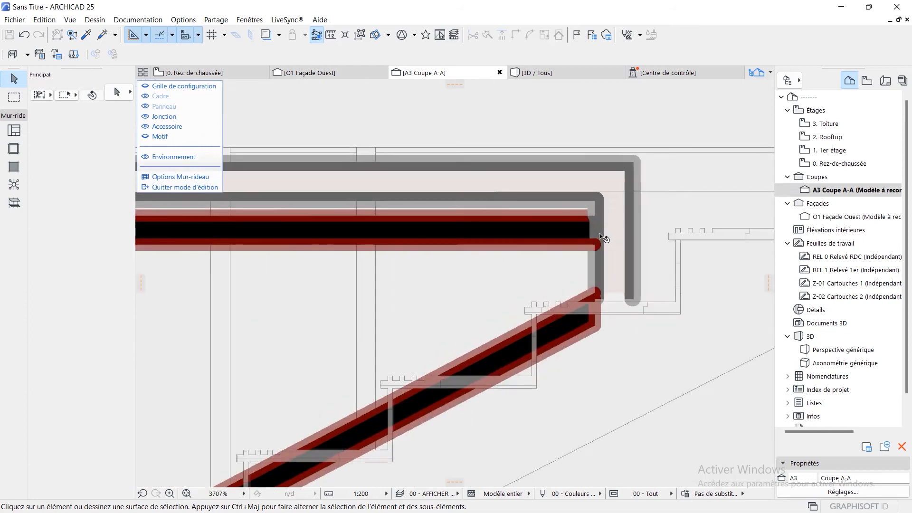
pyautogui.click(596, 276)
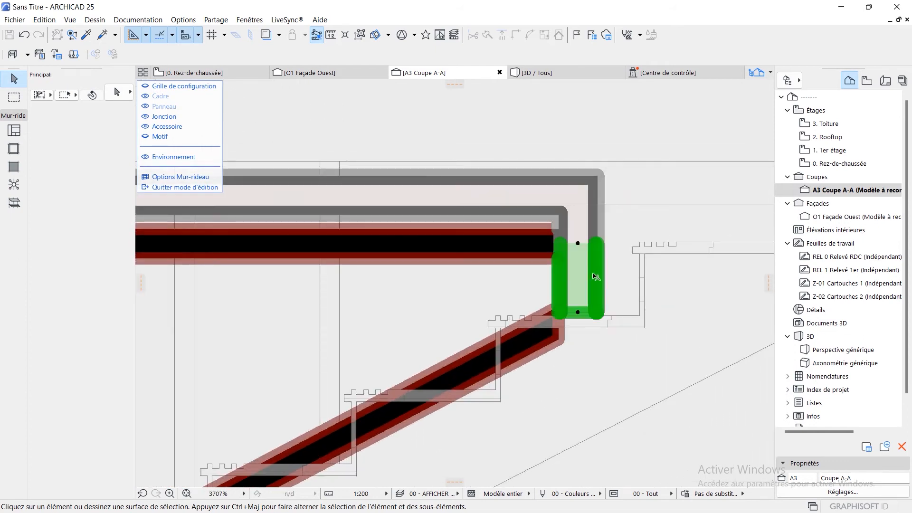
pyautogui.keyDown('shift'); pyautogui.click(551, 341); pyautogui.keyUp('shift')
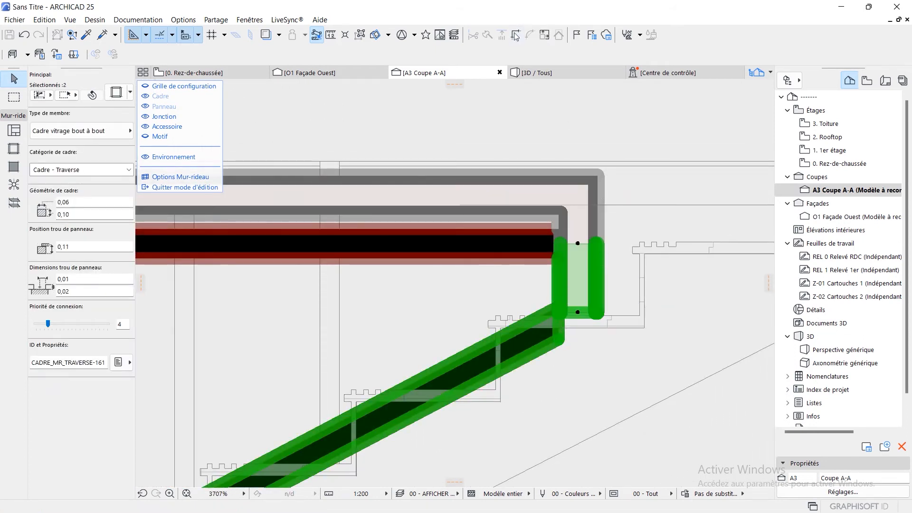
pyautogui.click(520, 33)
pyautogui.click(572, 245)
pyautogui.press('Escape')
# - Stretch the end border segment vertically down to the sloped frame's lower corner, making it about 0.20 m long
pyautogui.click(559, 332)
pyautogui.click(590, 297)
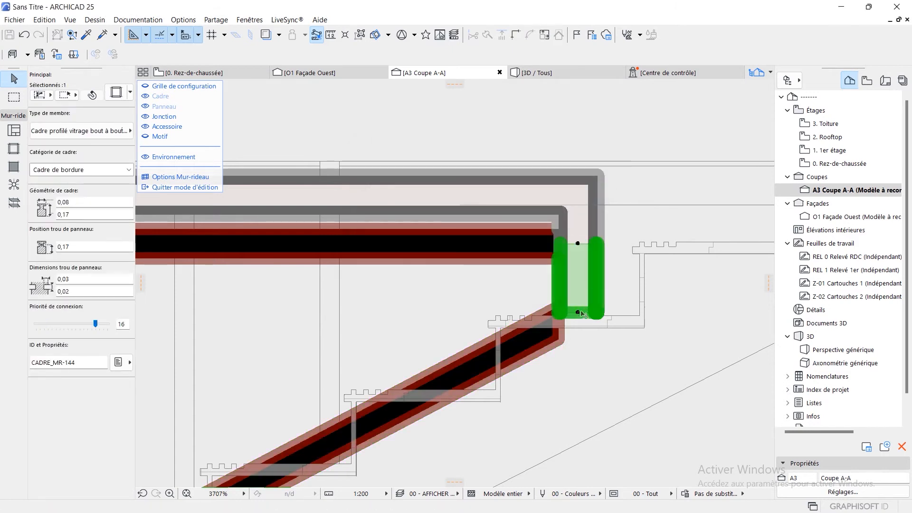
pyautogui.click(579, 314)
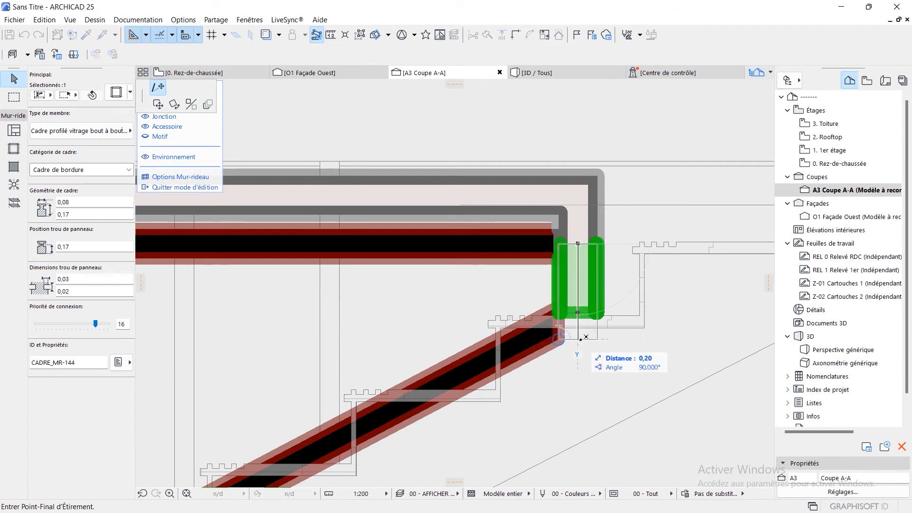
pyautogui.click(583, 338)
pyautogui.click(606, 362)
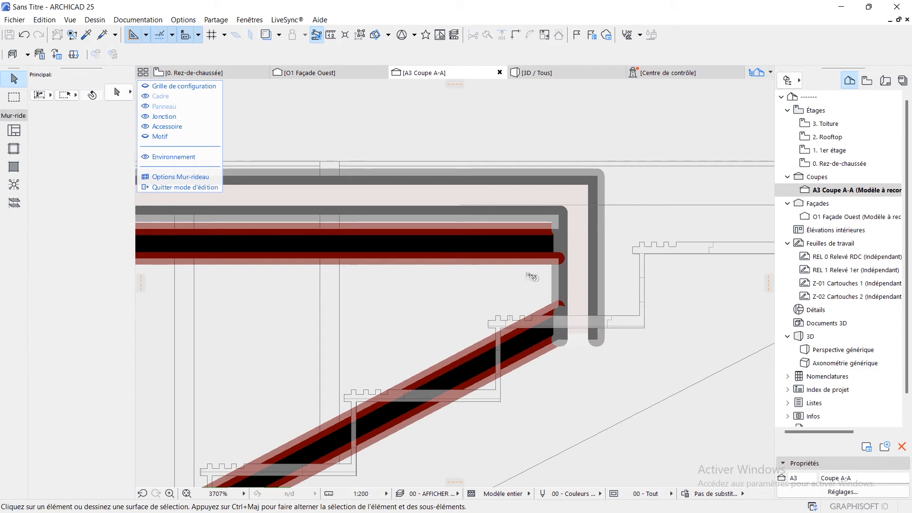
# - Leave the curtain wall's edit mode in section A-A and switch to the 3D view
pyautogui.scroll(-5, 535, 285)
pyautogui.scroll(-1, 532, 301)
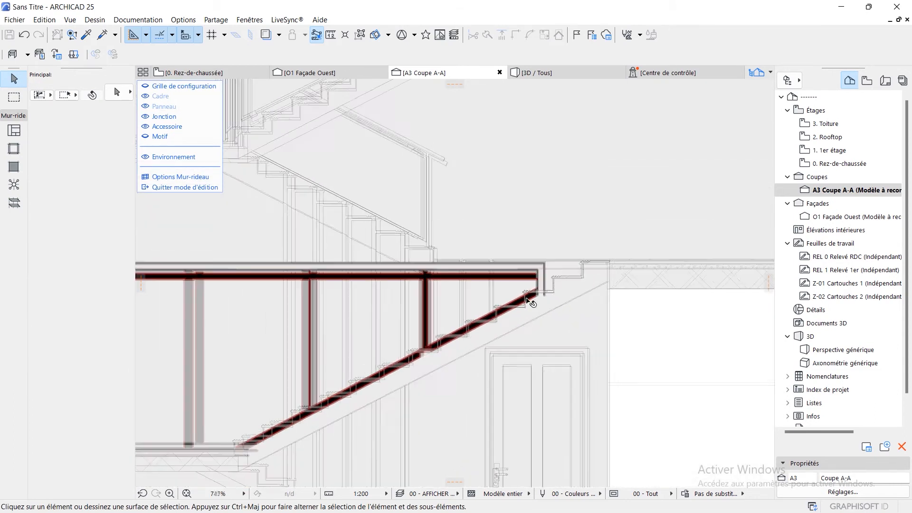
pyautogui.moveTo(470, 332); pyautogui.dragTo(666, 334, button='middle')
pyautogui.scroll(-1, 467, 354)
pyautogui.moveTo(471, 354); pyautogui.dragTo(532, 321, button='middle')
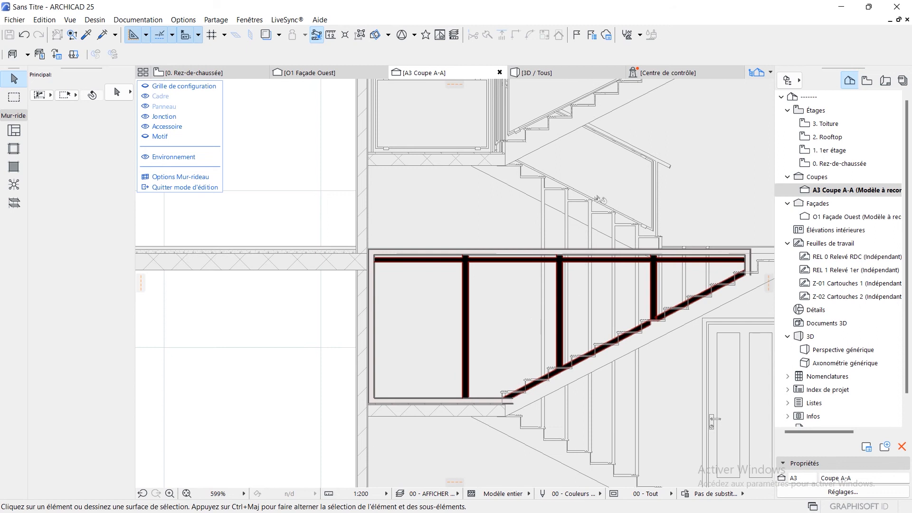
pyautogui.press('Escape')
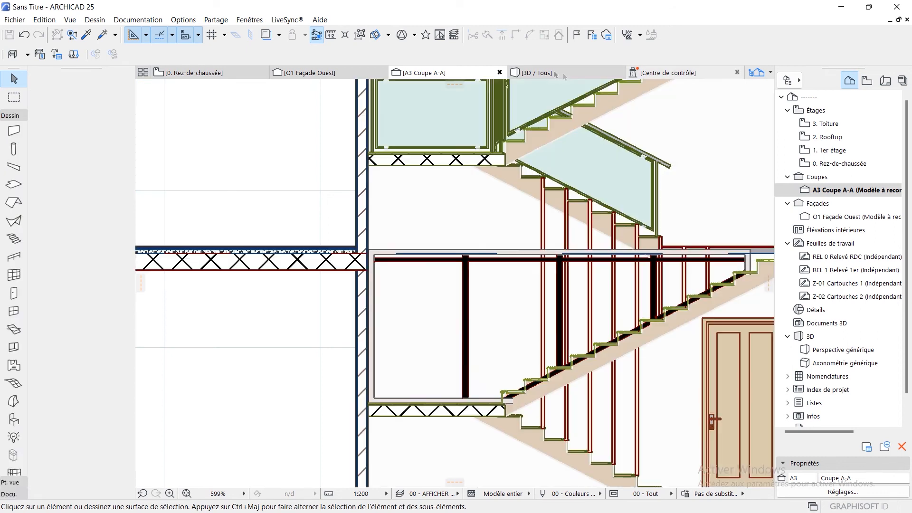
pyautogui.moveTo(555, 71)
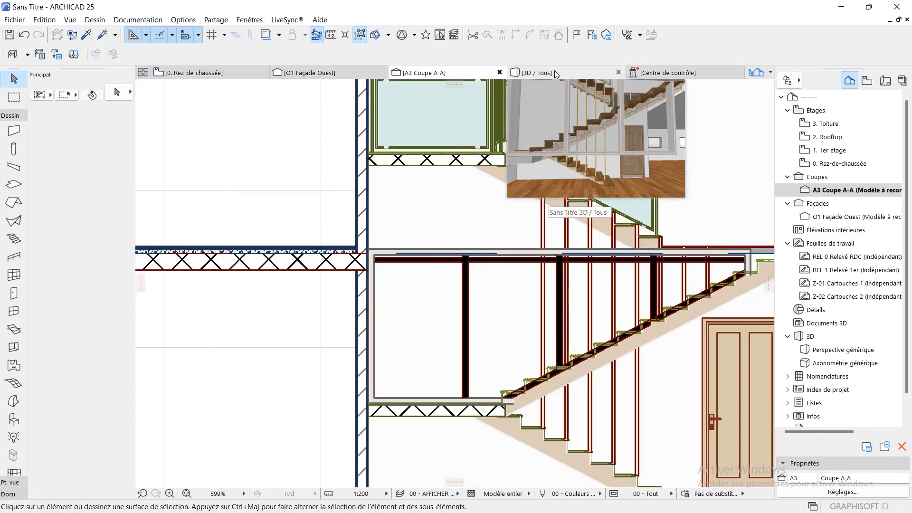
pyautogui.click(555, 72)
# - Delete the curtain wall's triangular panel below the sloped frame in 3D, and leave the edit mode
pyautogui.moveTo(627, 328); pyautogui.dragTo(540, 363, button='middle')
pyautogui.click(557, 340)
pyautogui.click(543, 312)
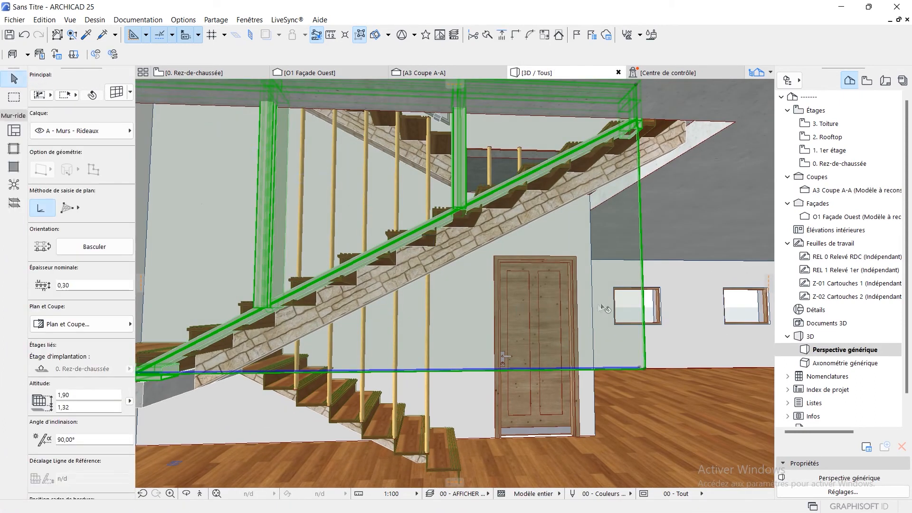
pyautogui.click(606, 308)
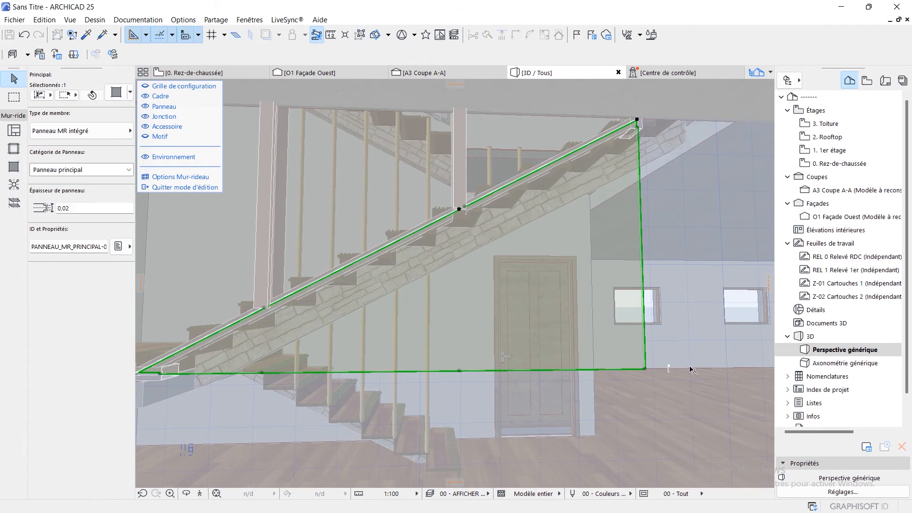
pyautogui.click(652, 373)
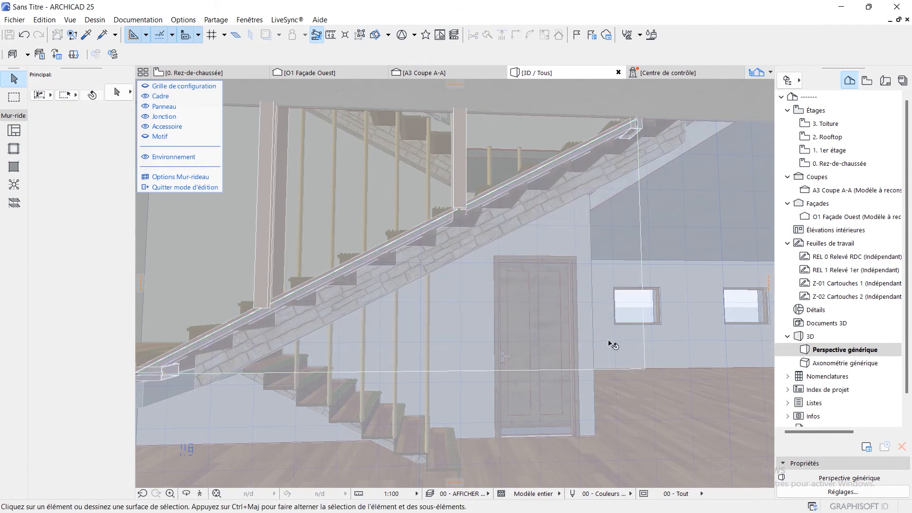
pyautogui.press('Escape')
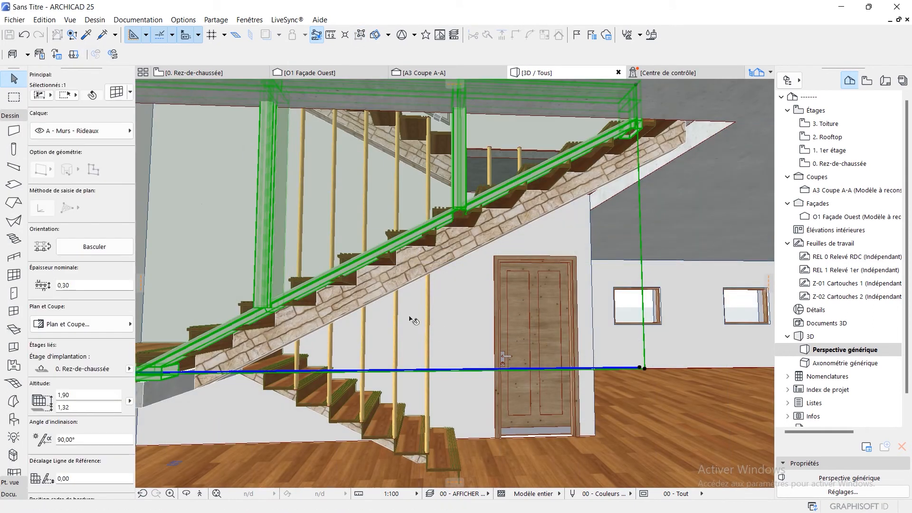
pyautogui.press('Escape')
# - Try deleting the short border frame segment at the sloped frame's lower end, undo the deletion, and leave the edit mode
pyautogui.keyDown('shift'); pyautogui.moveTo(393, 288); pyautogui.dragTo(431, 401, button='middle'); pyautogui.keyUp('shift')
pyautogui.click(357, 404)
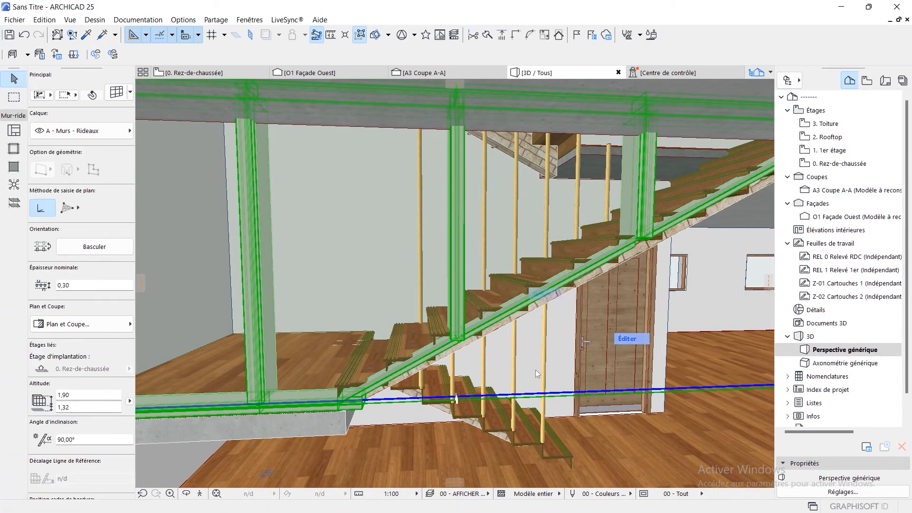
pyautogui.doubleClick(359, 408)
pyautogui.click(354, 403)
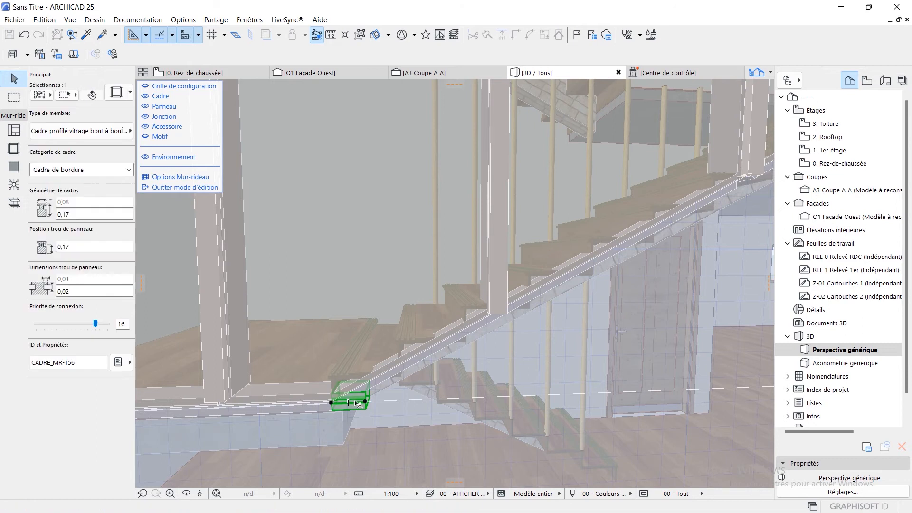
pyautogui.press('Delete')
pyautogui.keyDown('shift'); pyautogui.moveTo(387, 402); pyautogui.dragTo(437, 365, button='middle'); pyautogui.keyUp('shift')
pyautogui.hotkey('ctrl', 'z')
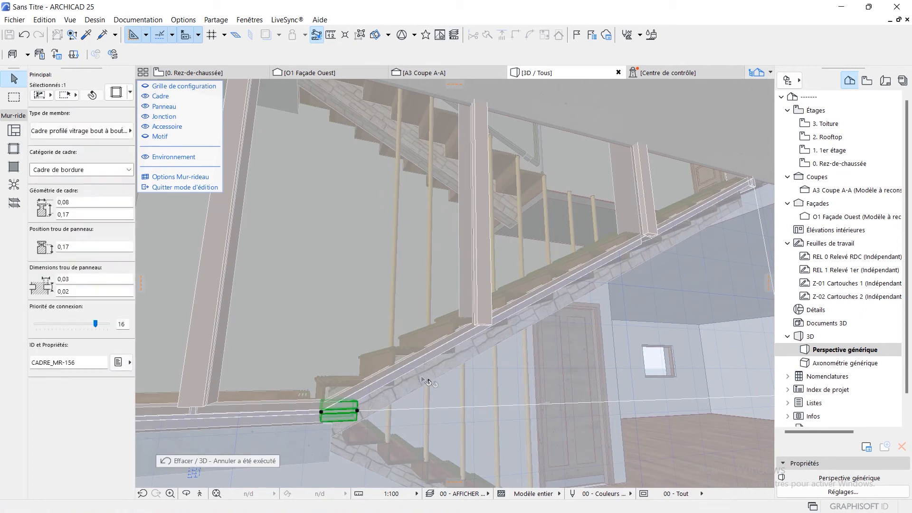
pyautogui.press('Escape')
pyautogui.press('Escape')
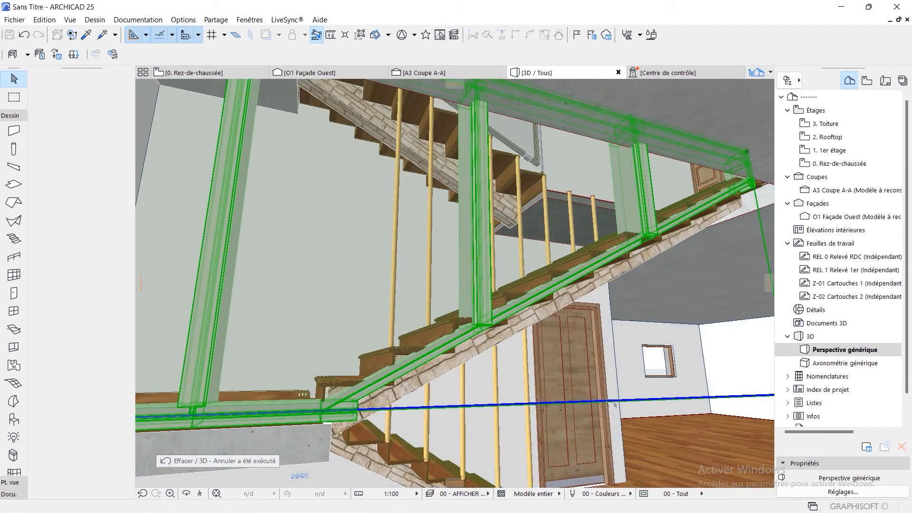
pyautogui.press('Escape')
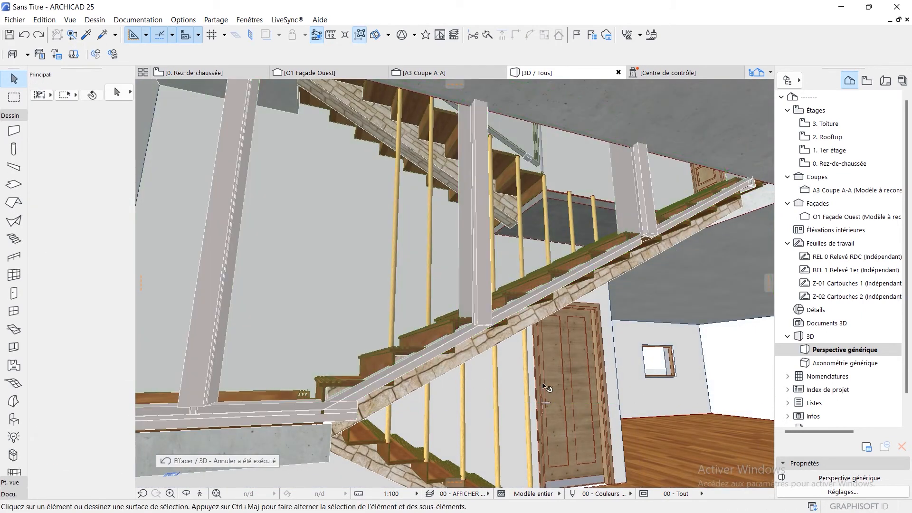
# - Examine the trimmed curtain wall, its sloped frame and the stair flights from below, from the side and from the upper floor
pyautogui.scroll(-3, 544, 386)
pyautogui.keyDown('shift'); pyautogui.moveTo(546, 387); pyautogui.dragTo(434, 432, button='middle'); pyautogui.keyUp('shift')
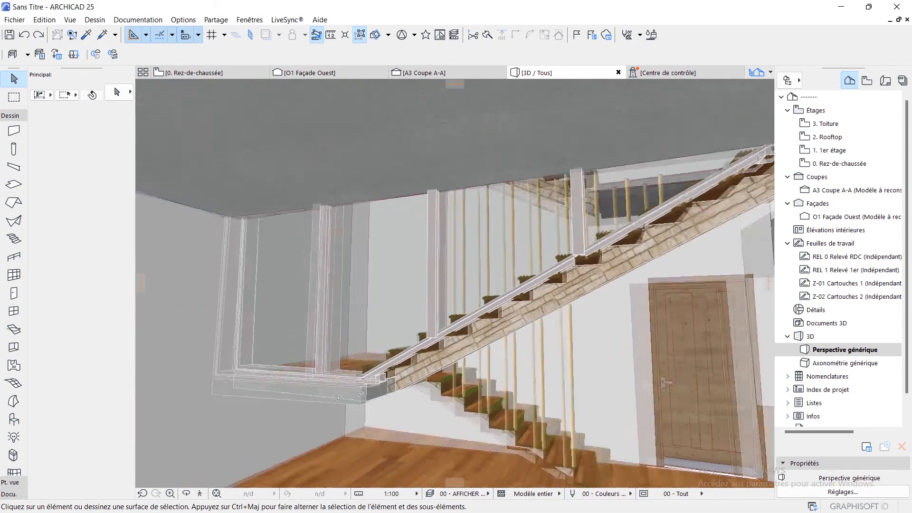
pyautogui.keyDown('shift'); pyautogui.moveTo(360, 394); pyautogui.dragTo(433, 379, button='middle'); pyautogui.keyUp('shift')
pyautogui.scroll(-2, 433, 379)
pyautogui.keyDown('shift'); pyautogui.moveTo(361, 331); pyautogui.dragTo(708, 323, button='middle'); pyautogui.keyUp('shift')
pyautogui.keyDown('shift'); pyautogui.moveTo(430, 356); pyautogui.dragTo(628, 355, button='middle'); pyautogui.keyUp('shift')
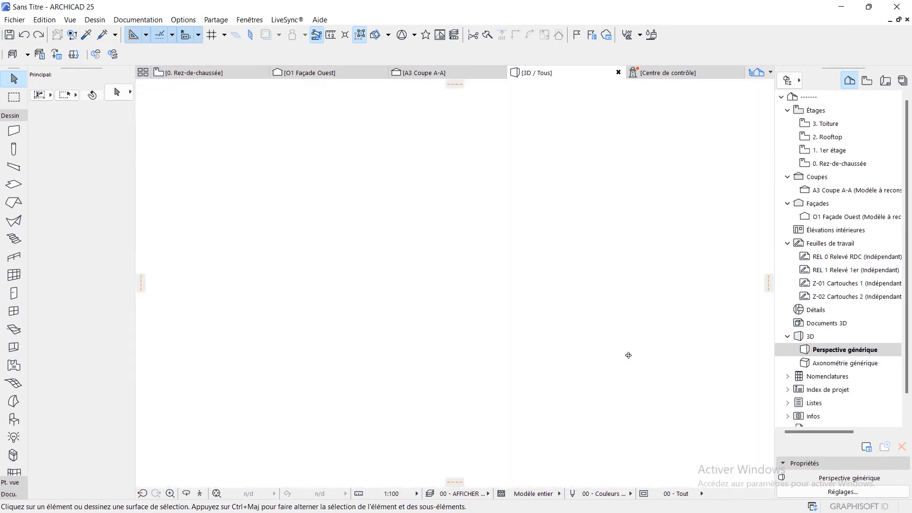
pyautogui.keyDown('shift'); pyautogui.moveTo(465, 374); pyautogui.dragTo(459, 259, button='middle'); pyautogui.keyUp('shift')
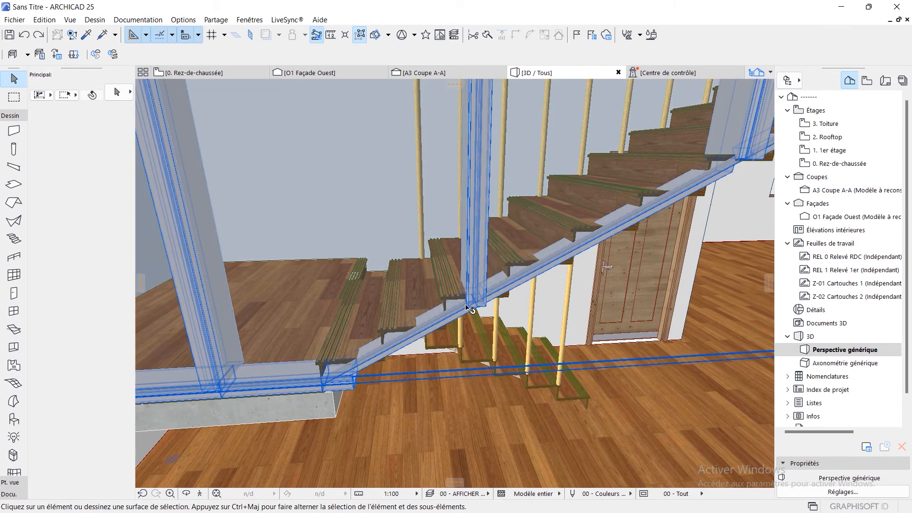
pyautogui.keyDown('shift'); pyautogui.moveTo(326, 369); pyautogui.dragTo(317, 306, button='middle'); pyautogui.keyUp('shift')
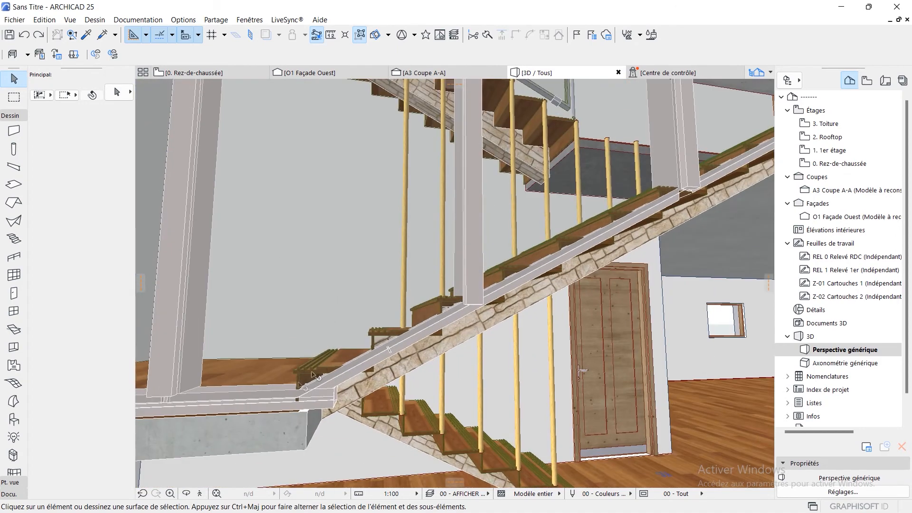
pyautogui.keyDown('shift'); pyautogui.moveTo(290, 393); pyautogui.dragTo(413, 322, button='middle'); pyautogui.keyUp('shift')
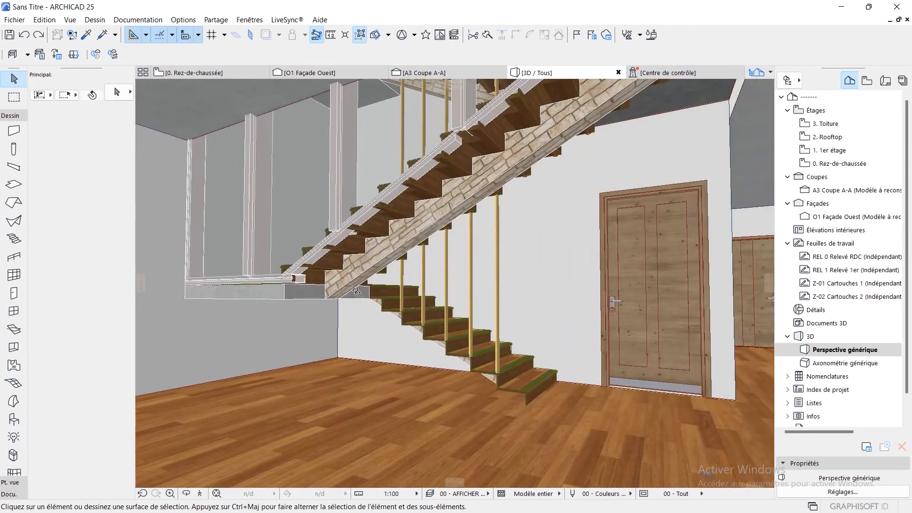
pyautogui.scroll(-4, 468, 325)
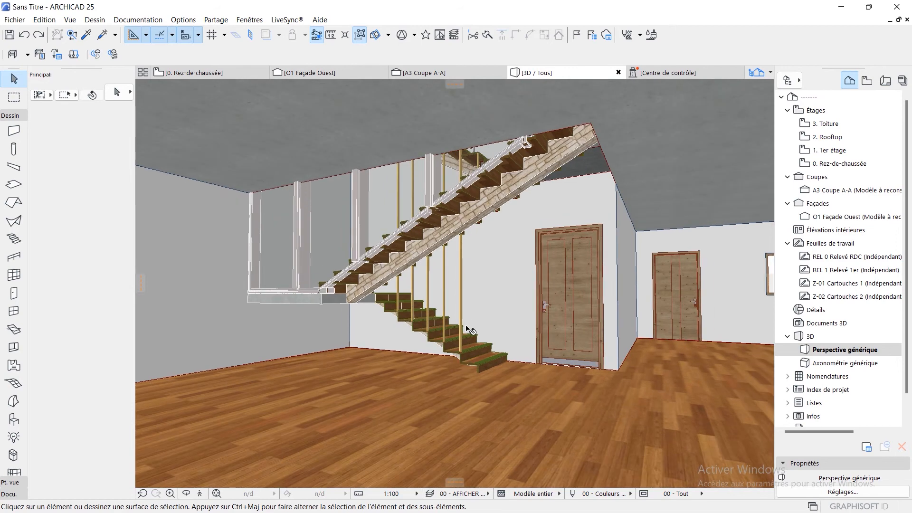
pyautogui.scroll(3, 458, 317)
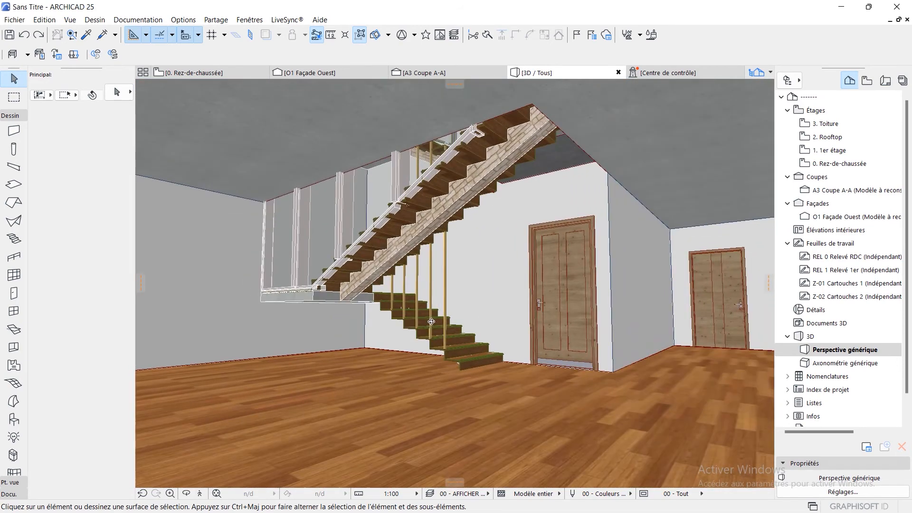
pyautogui.scroll(2, 413, 224)
pyautogui.keyDown('shift'); pyautogui.moveTo(414, 224); pyautogui.dragTo(320, 317, button='middle'); pyautogui.keyUp('shift')
pyautogui.scroll(-3, 339, 315)
pyautogui.scroll(3, 340, 315)
pyautogui.scroll(1, 349, 323)
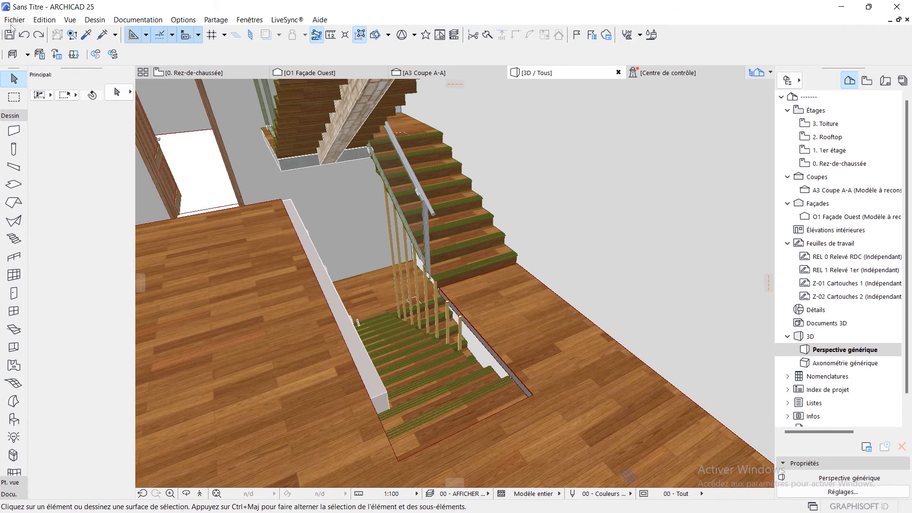
# - Undo the panel deletion, the sloped frame and border edits in section A-A, and the section line changes in the ground-floor plan
pyautogui.click(23, 36)
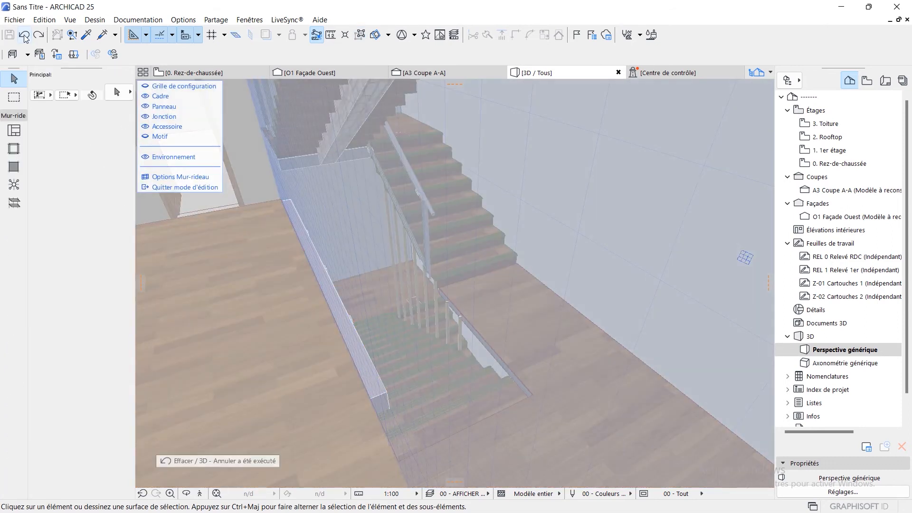
pyautogui.click(23, 36)
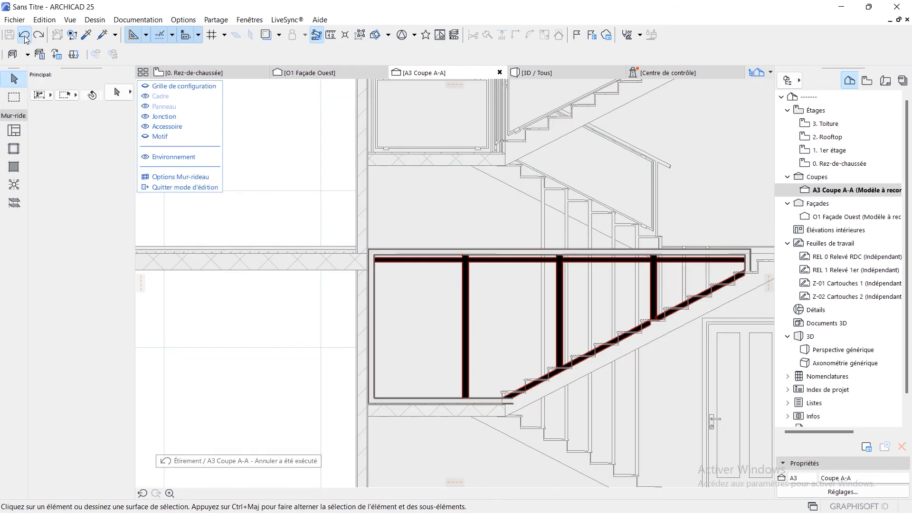
pyautogui.click(24, 35)
pyautogui.click(25, 37)
pyautogui.click(26, 37)
pyautogui.click(25, 37)
pyautogui.click(25, 37)
pyautogui.click(25, 37)
pyautogui.click(26, 37)
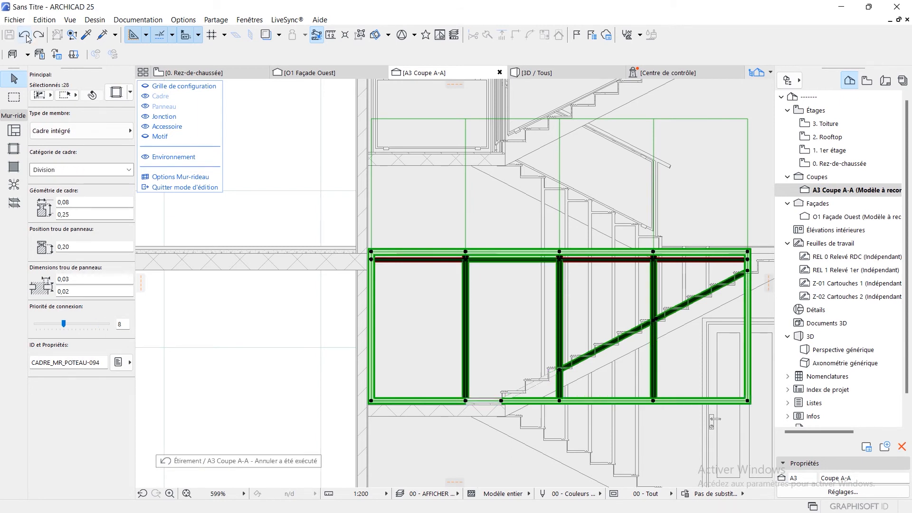
pyautogui.click(25, 37)
pyautogui.click(25, 37)
pyautogui.click(25, 37)
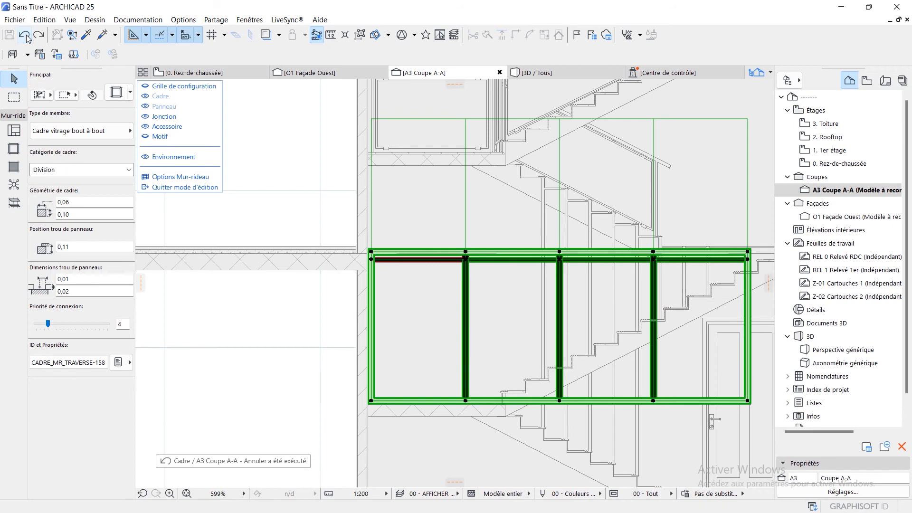
pyautogui.click(25, 37)
pyautogui.click(25, 37)
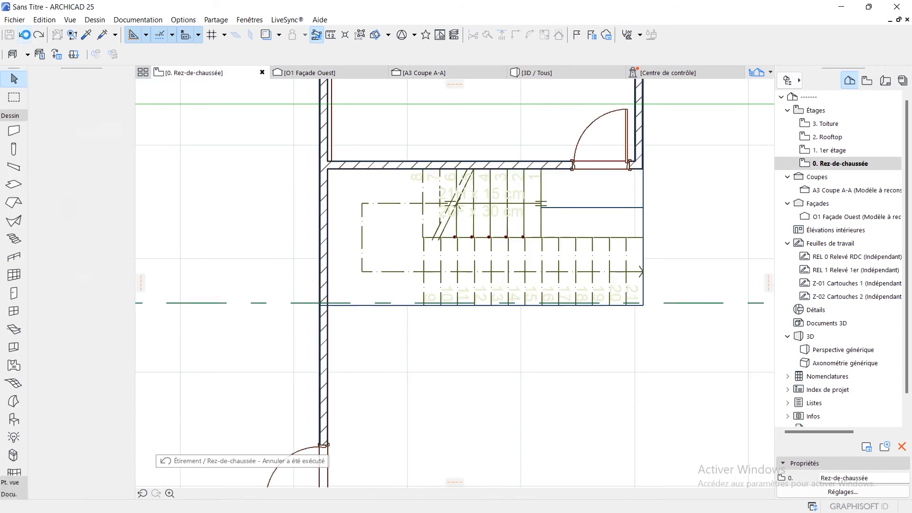
pyautogui.click(25, 35)
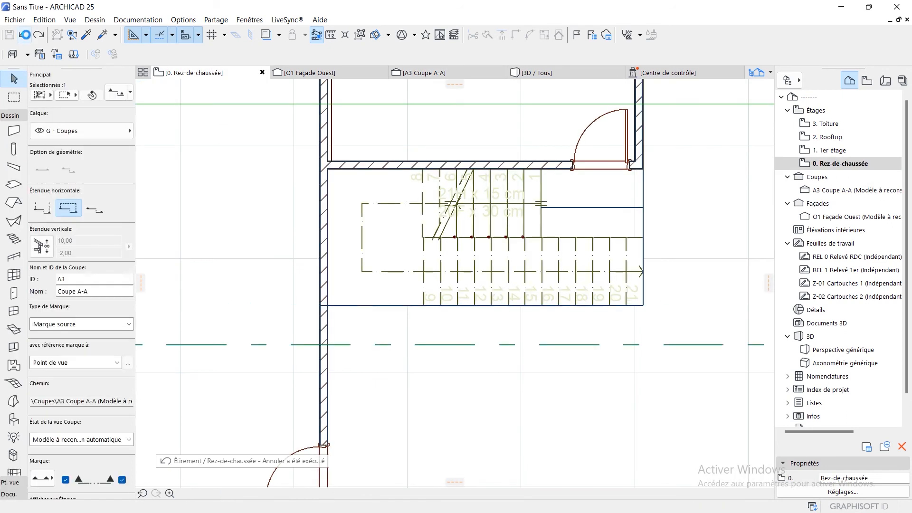
# - Return to the 3D view, leave the curtain wall's edit mode and view the full curtain wall beside the stair
pyautogui.click(534, 73)
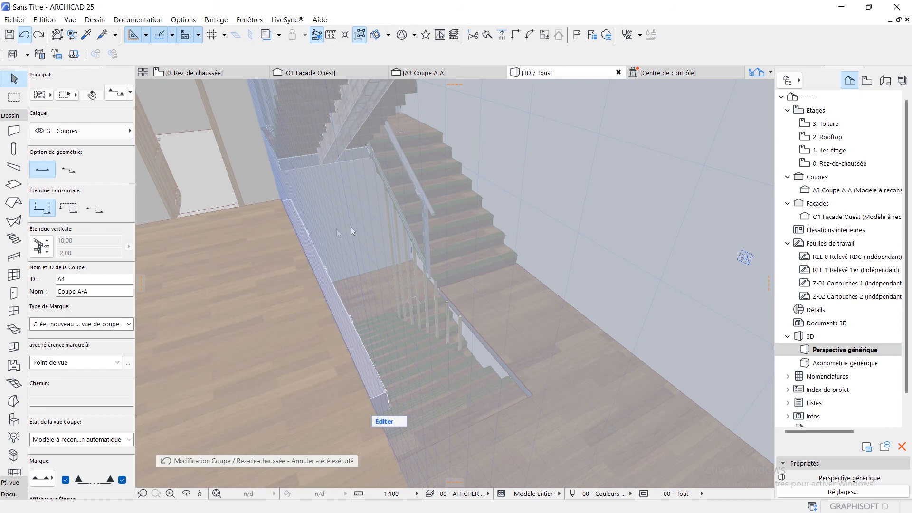
pyautogui.press('Escape')
pyautogui.keyDown('shift'); pyautogui.moveTo(330, 342); pyautogui.dragTo(427, 212, button='middle'); pyautogui.keyUp('shift')
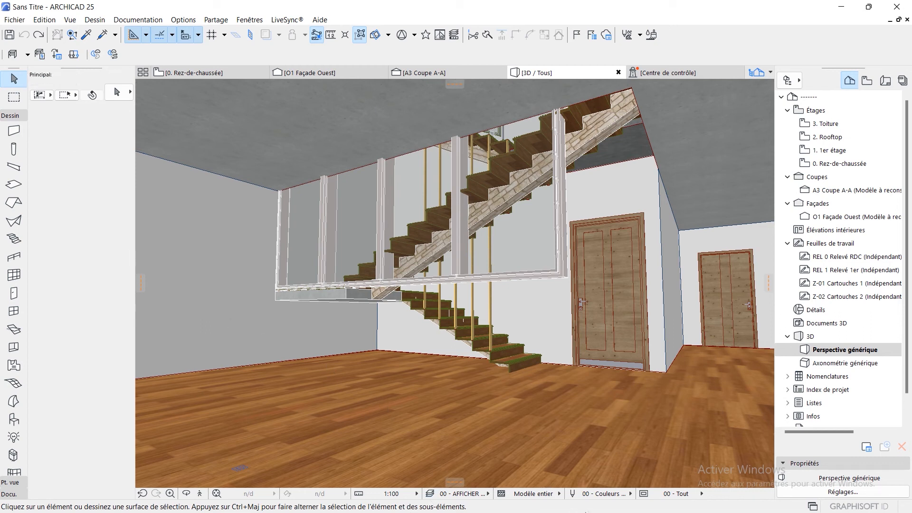
pyautogui.click(841, 7)
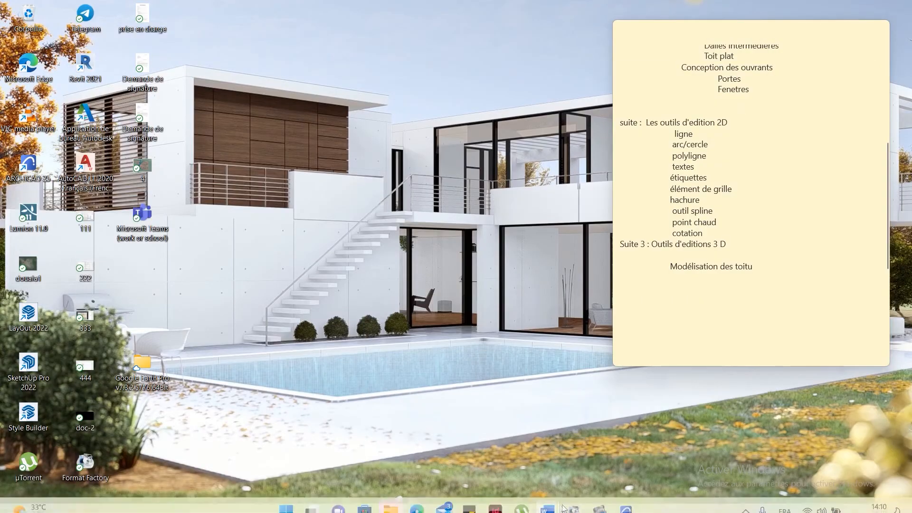
pyautogui.moveTo(593, 504)
pyautogui.click(600, 463)
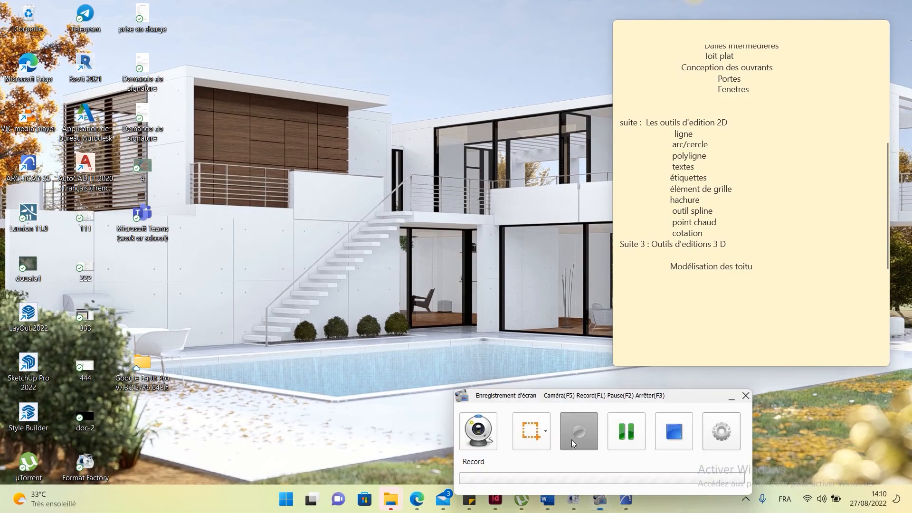
pyautogui.click(672, 432)
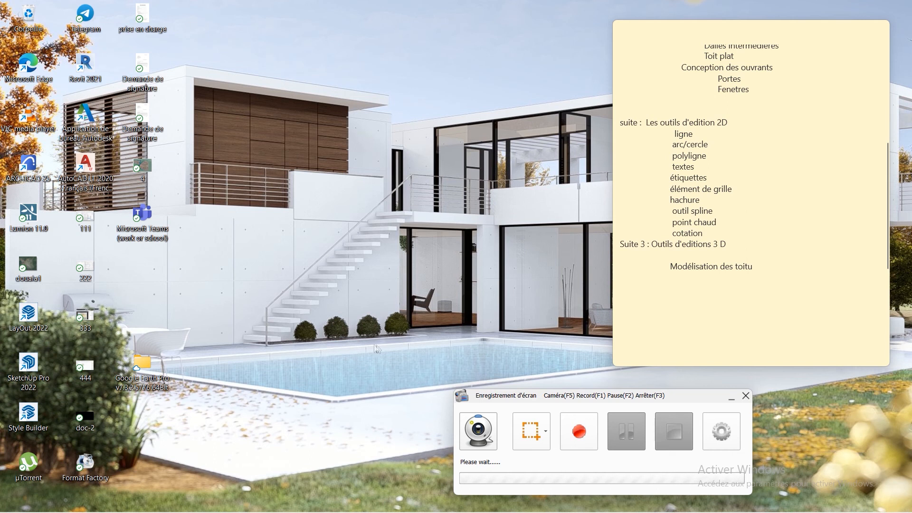
pyautogui.moveTo(615, 396); pyautogui.dragTo(368, 248)
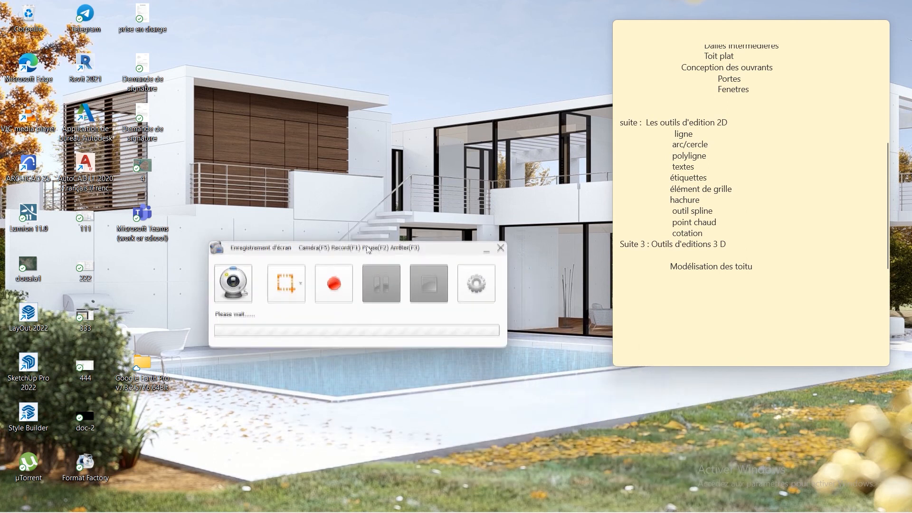